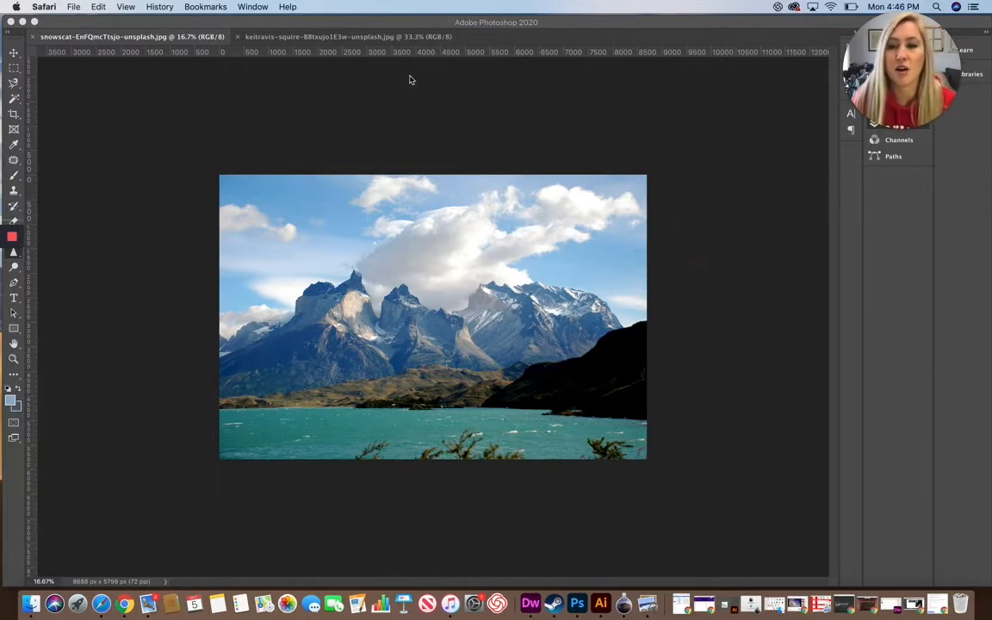
- Look over the open portrait photo and return to the mountain landscape photo
{"action": "left_click", "coordinate": [380, 39]}
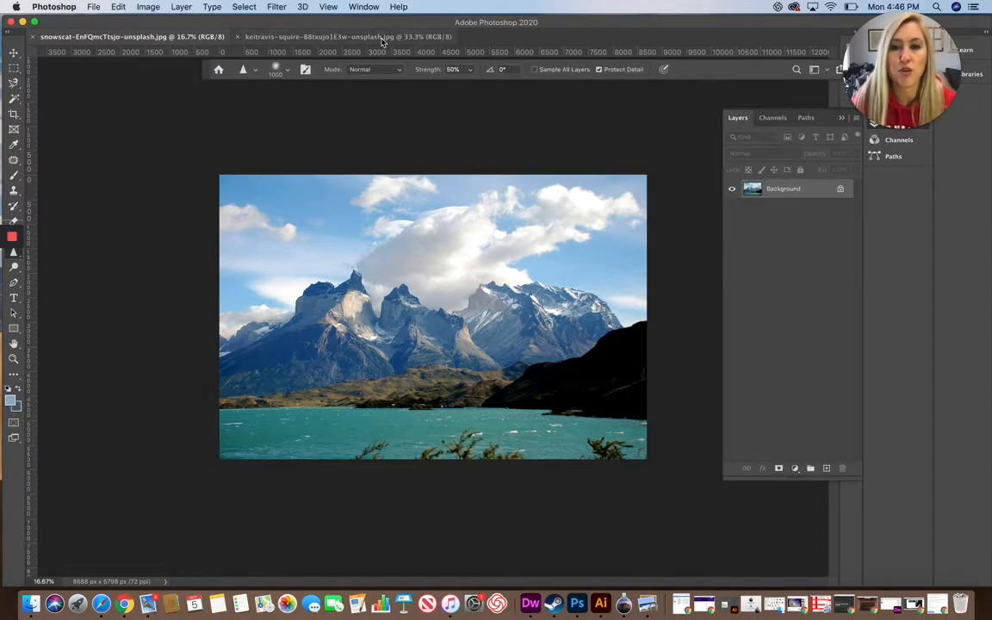
{"action": "left_click", "coordinate": [382, 38]}
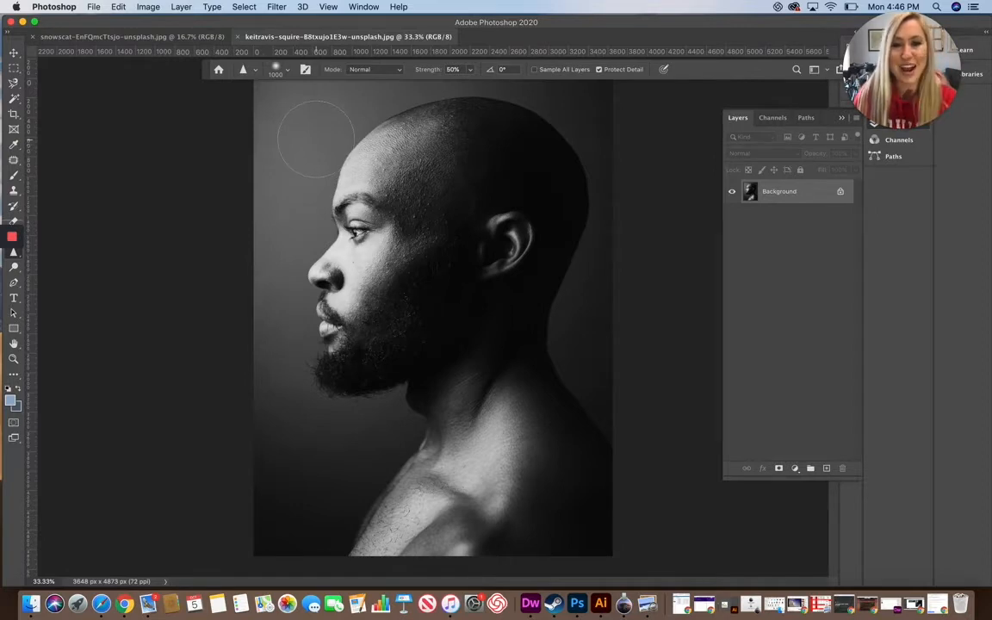
{"action": "left_click", "coordinate": [136, 38]}
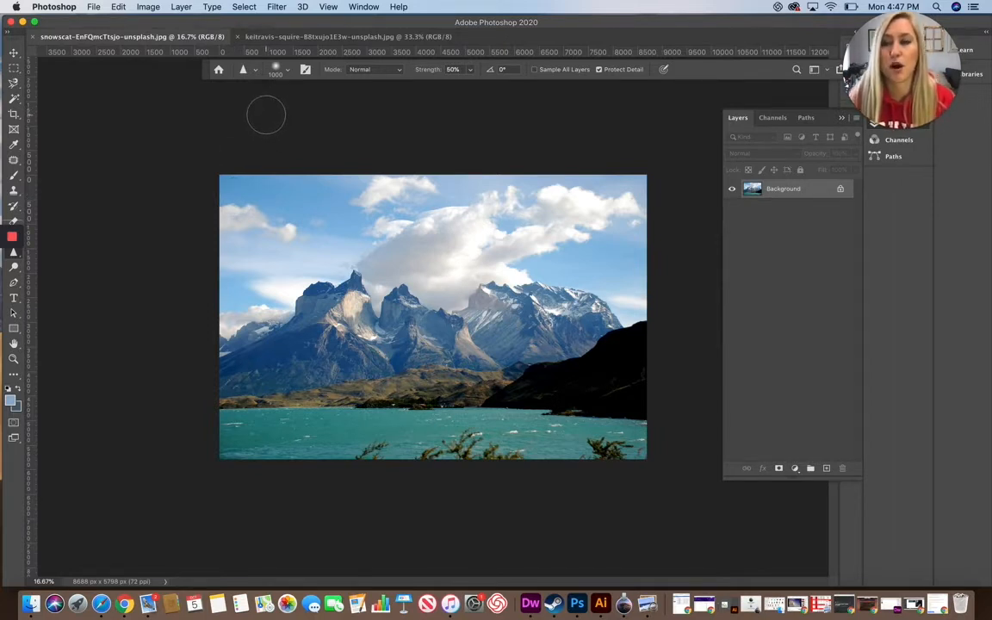
- Convert the portrait photo to black and white with the Black & White adjustment, using the Default preset
{"action": "left_click", "coordinate": [274, 37]}
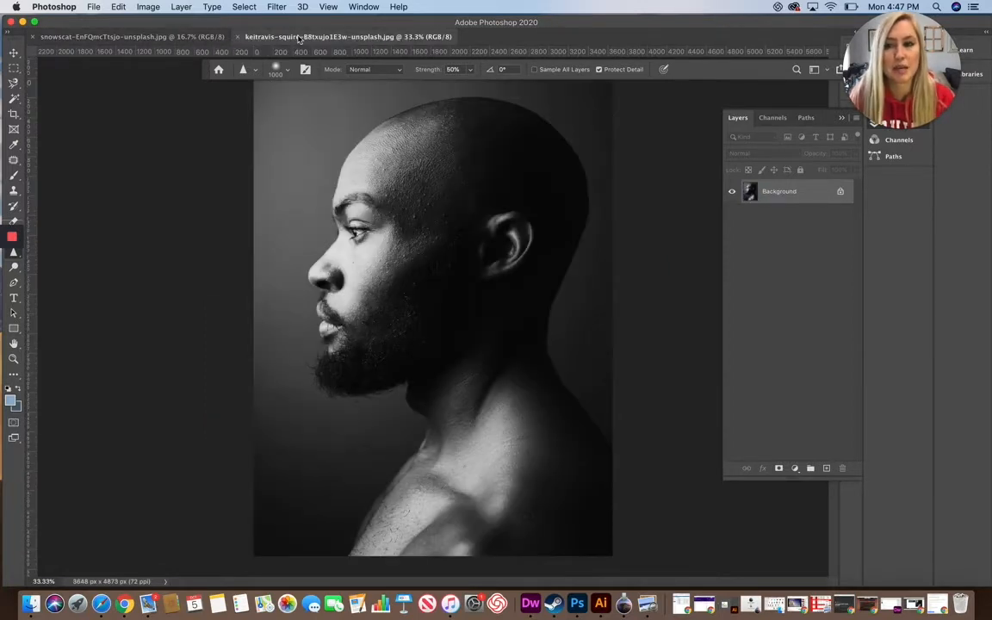
{"action": "left_click", "coordinate": [150, 7]}
{"action": "mouse_move", "coordinate": [182, 41]}
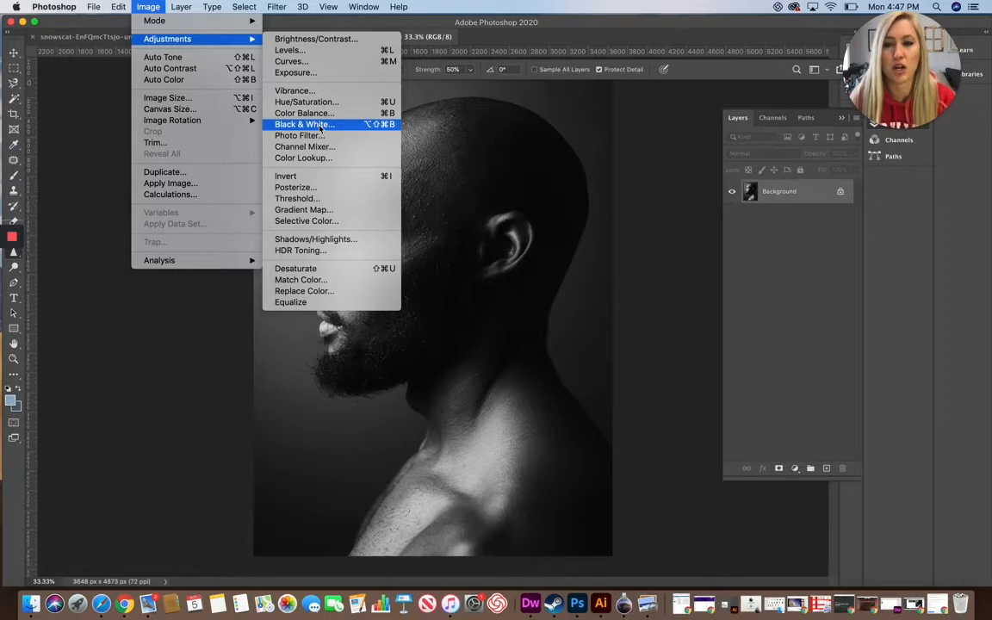
{"action": "left_click", "coordinate": [303, 124]}
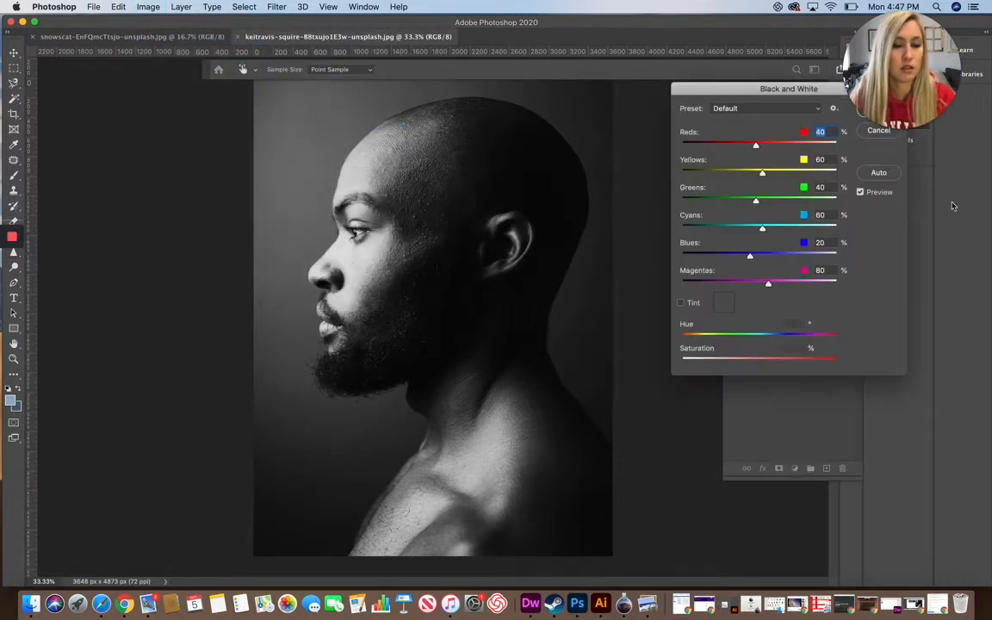
{"action": "left_click_drag", "start_coordinate": [825, 94], "coordinate": [729, 126]}
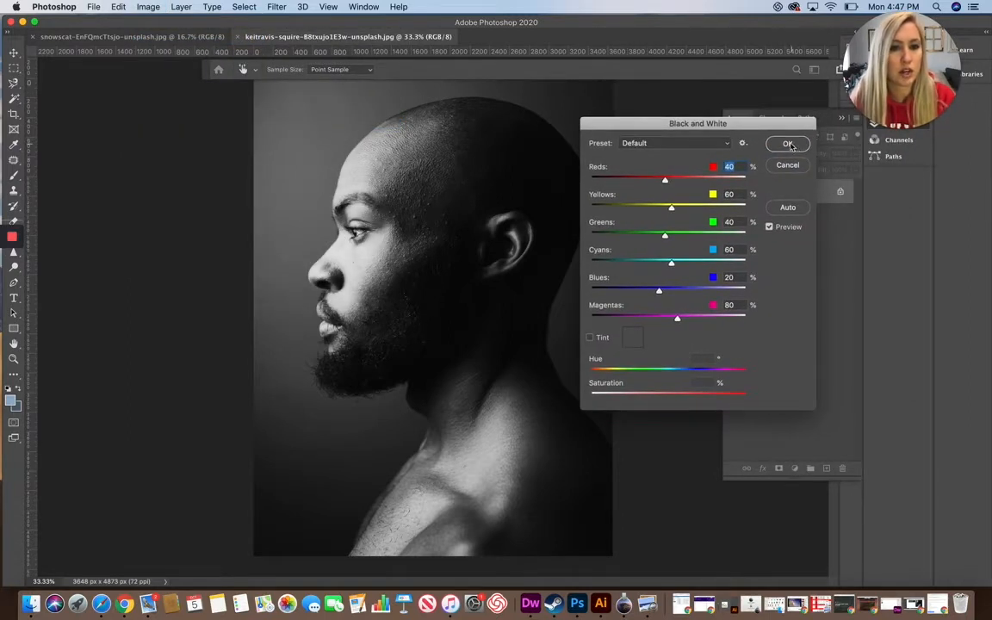
{"action": "left_click", "coordinate": [779, 142]}
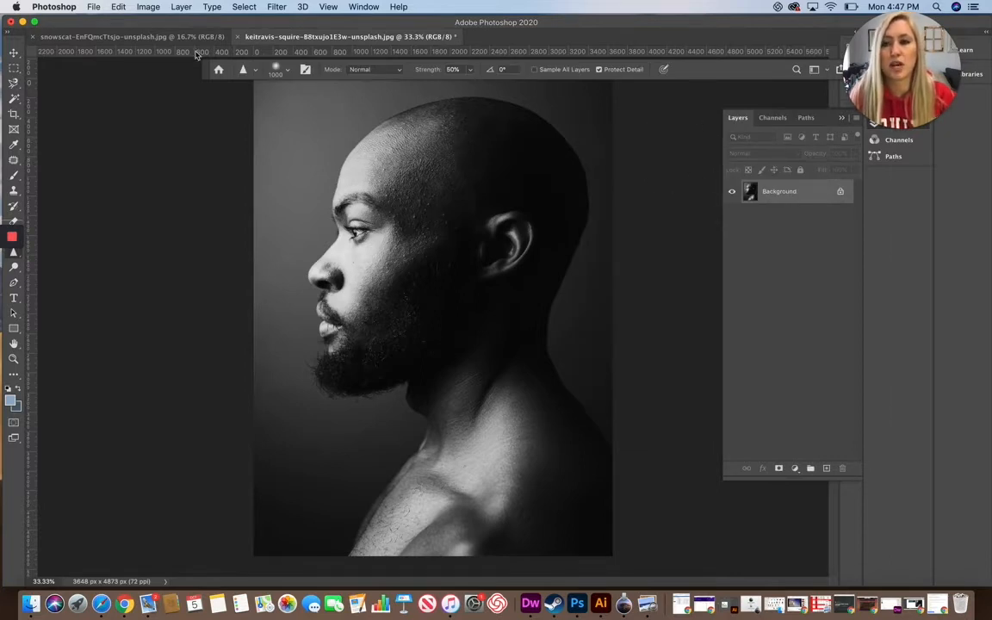
- Select the entire mountain landscape image with the Rectangular Marquee and copy it
{"action": "left_click", "coordinate": [158, 39]}
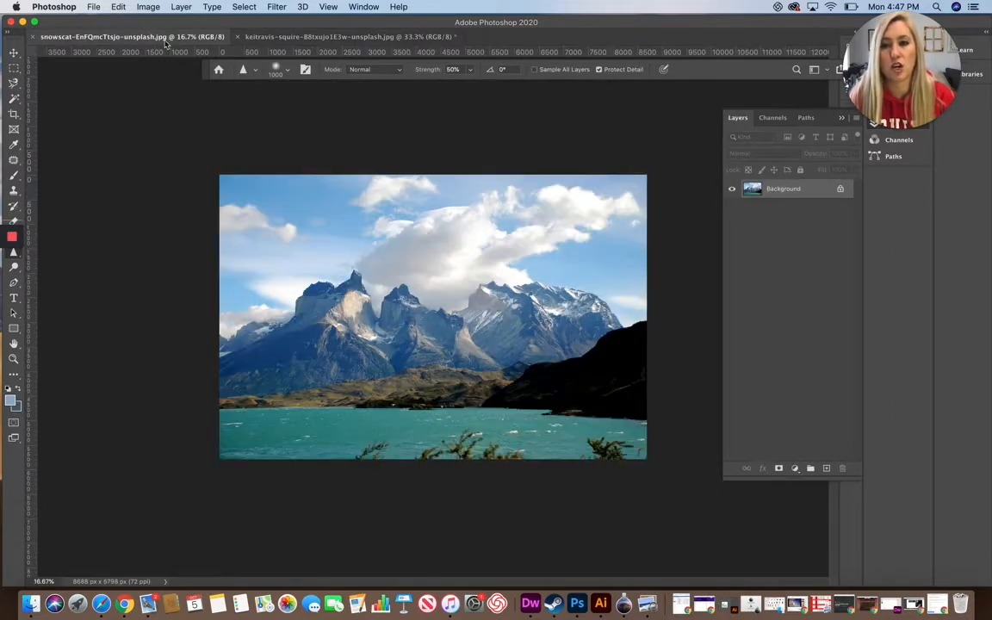
{"action": "left_click", "coordinate": [14, 68]}
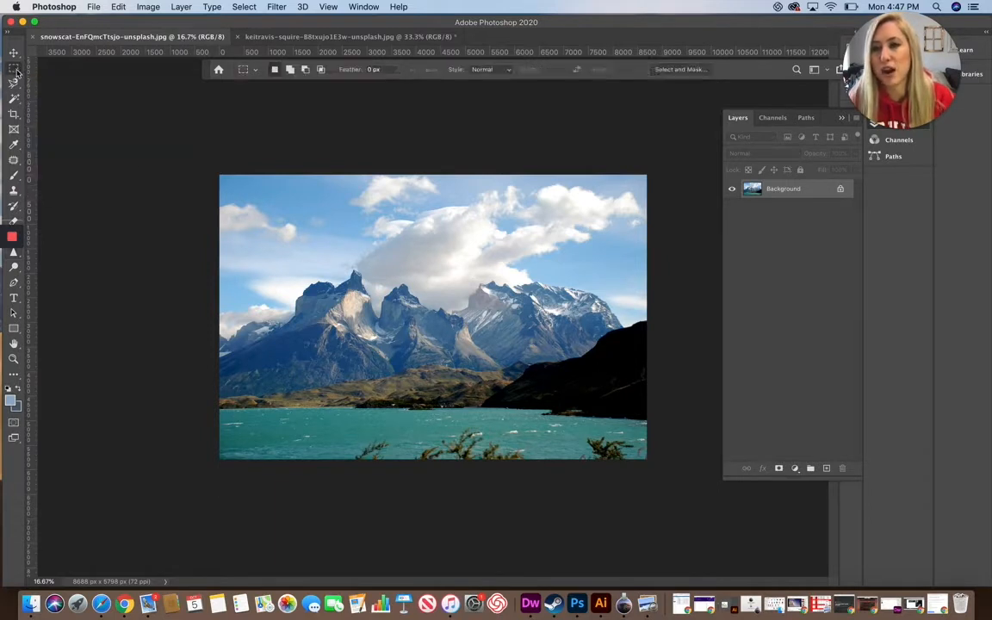
{"action": "left_click_drag", "start_coordinate": [219, 173], "coordinate": [647, 459]}
{"action": "left_click", "coordinate": [117, 7]}
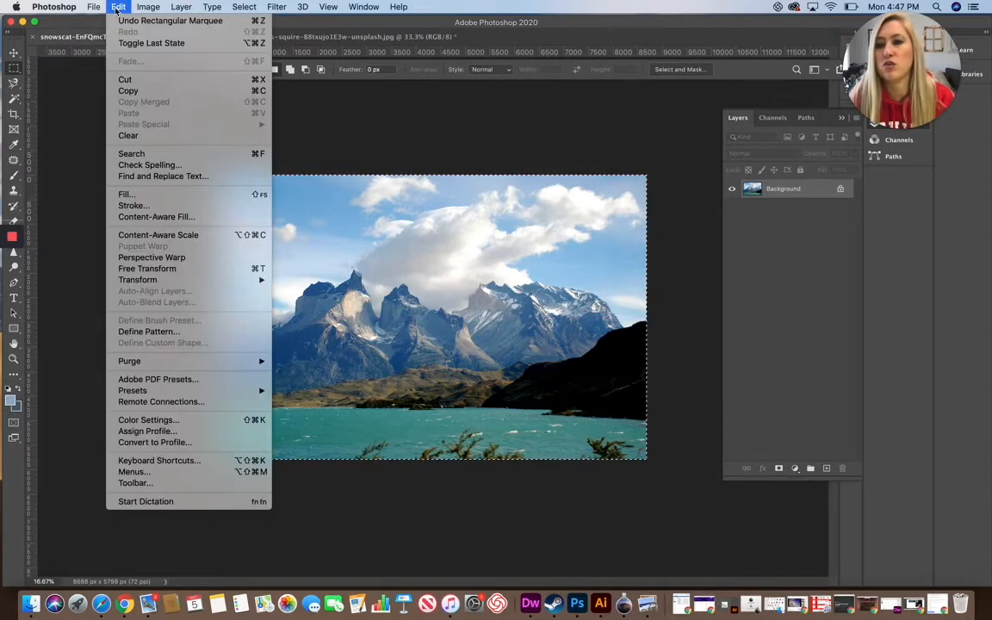
{"action": "left_click", "coordinate": [130, 91]}
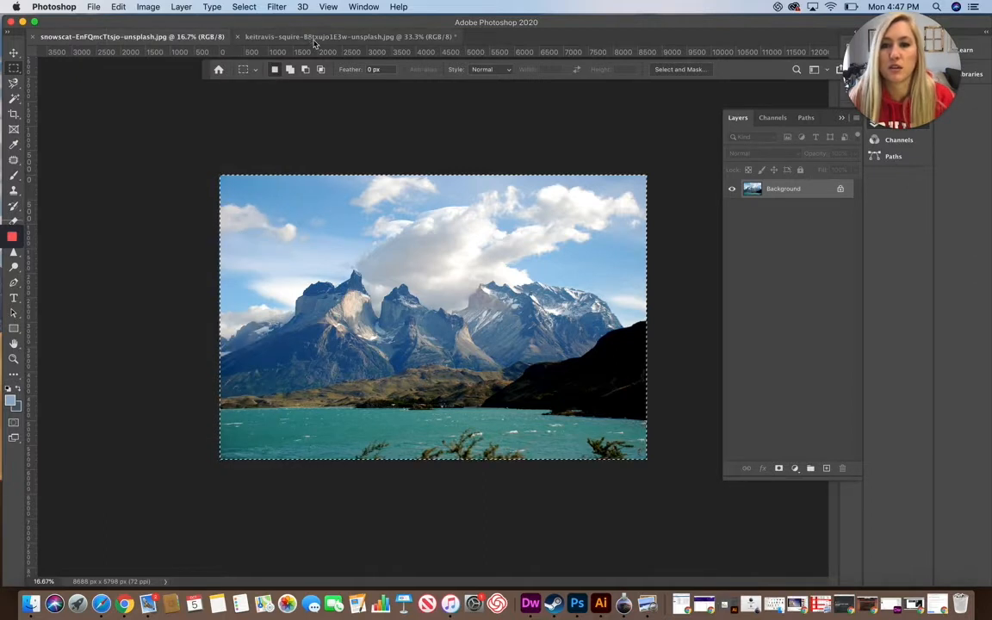
- Paste the copied mountain image into the portrait document
{"action": "left_click", "coordinate": [315, 37]}
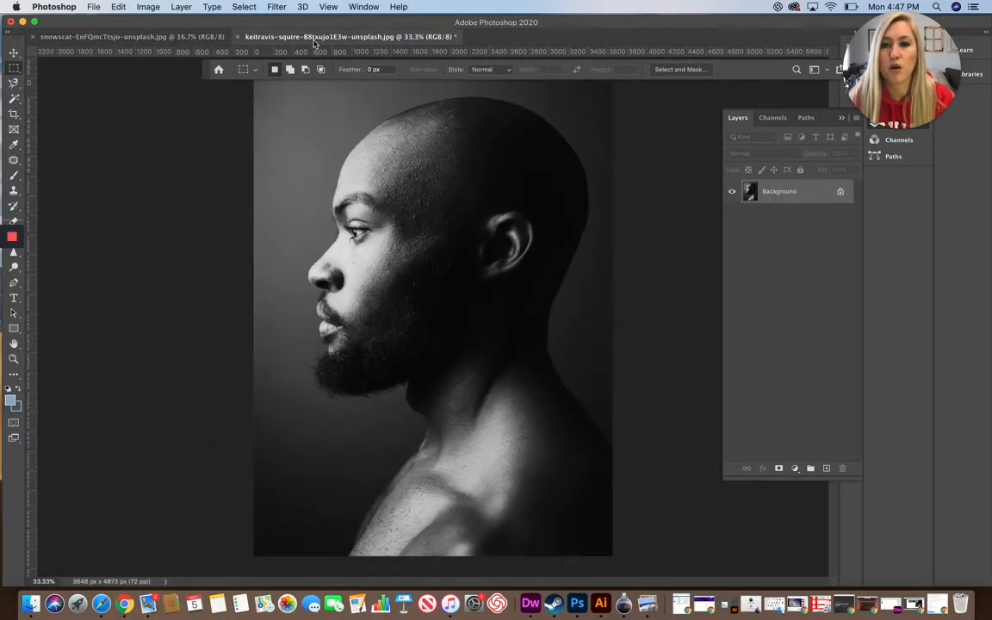
{"action": "left_click", "coordinate": [118, 7]}
{"action": "left_click", "coordinate": [129, 113]}
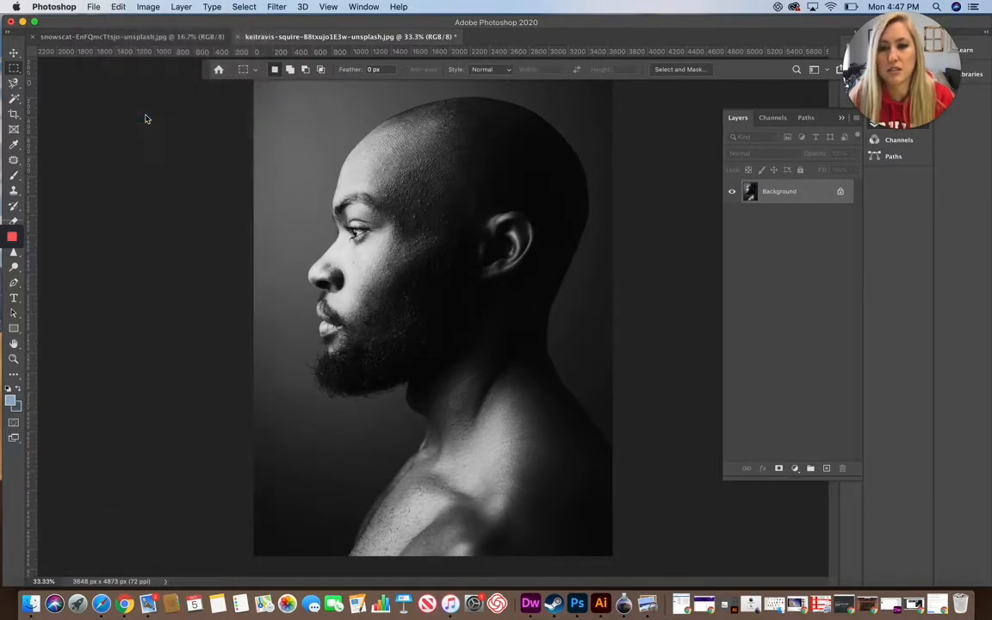
- Lower the mountain layer's opacity to 62% and shift it sideways so the peaks overlap the man's mouth and neck
{"action": "key", "text": "v"}
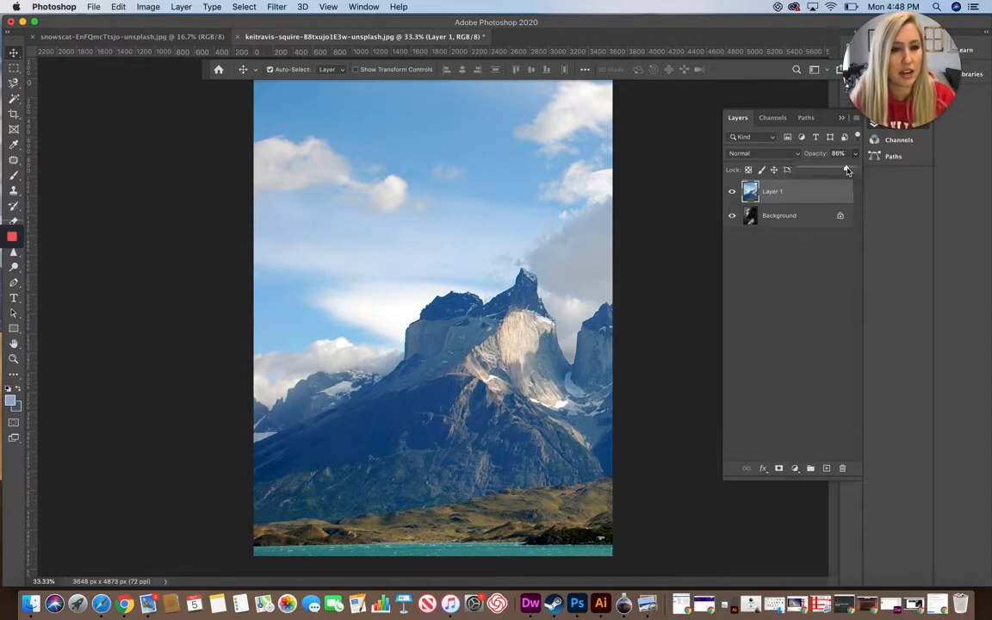
{"action": "left_click_drag", "start_coordinate": [853, 169], "coordinate": [832, 169]}
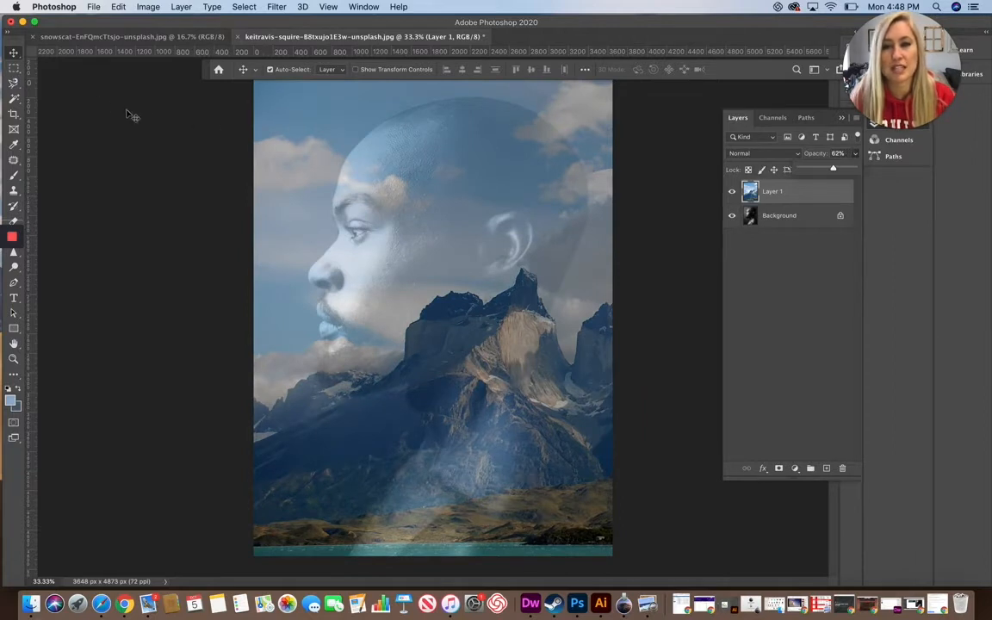
{"action": "left_click_drag", "start_coordinate": [560, 250], "coordinate": [465, 250]}
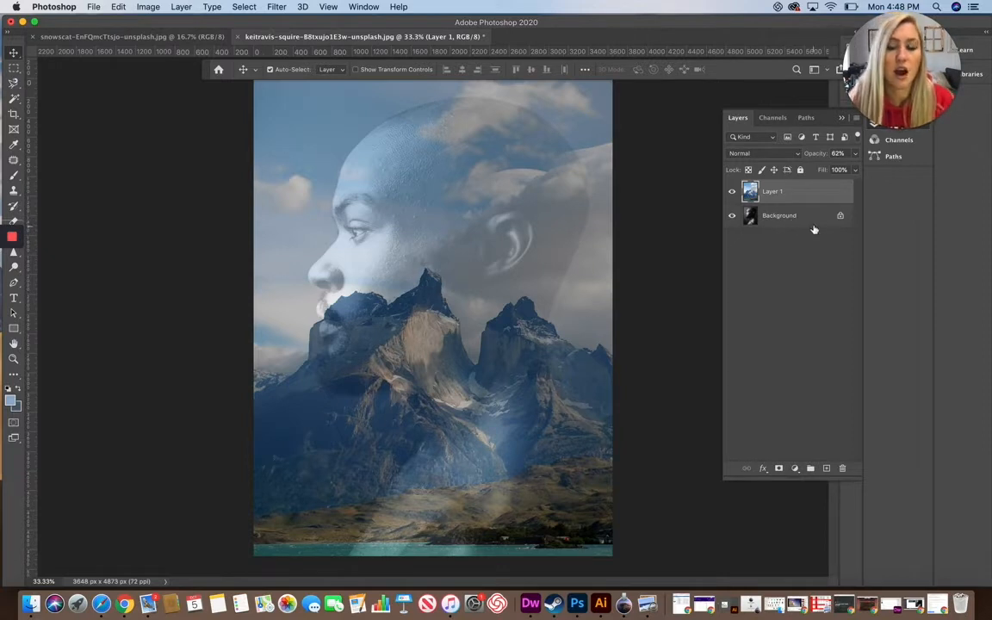
- Hide the mountain layer and convert the locked portrait Background into a regular layer named Layer 0
{"action": "left_click", "coordinate": [731, 192]}
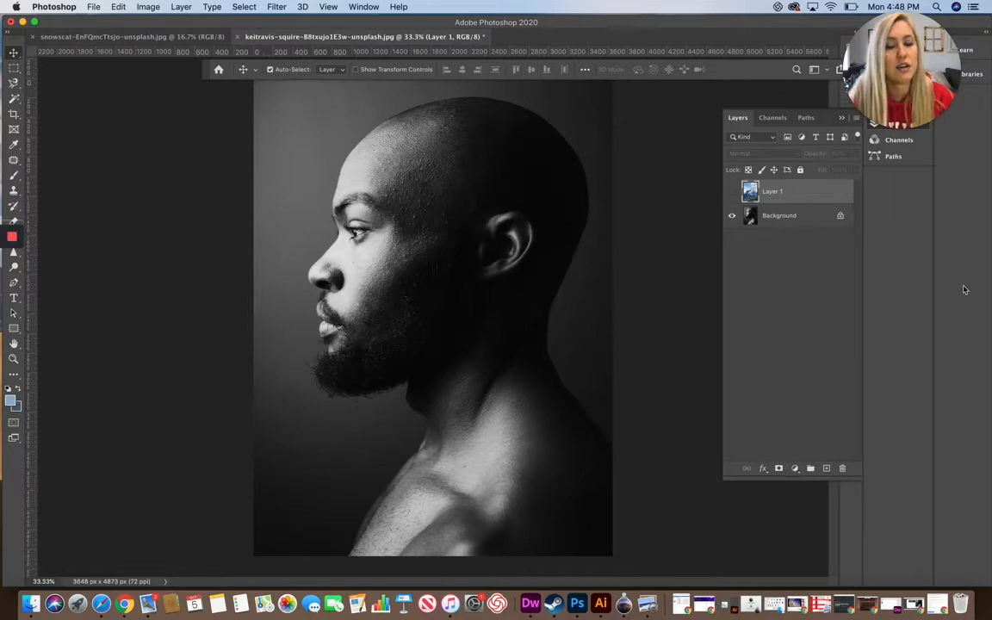
{"action": "double_click", "coordinate": [803, 216]}
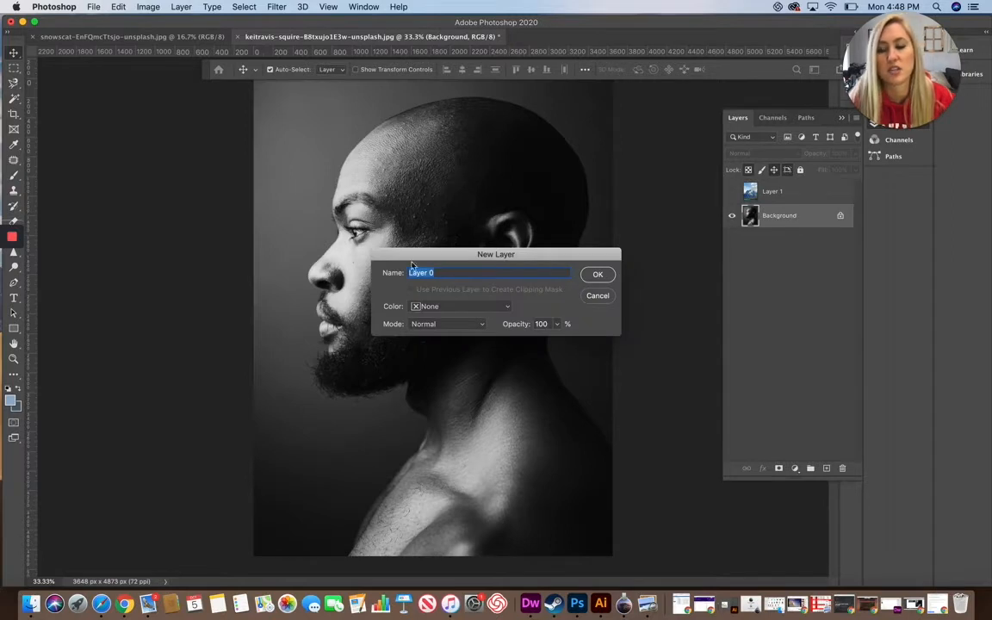
{"action": "left_click", "coordinate": [597, 275]}
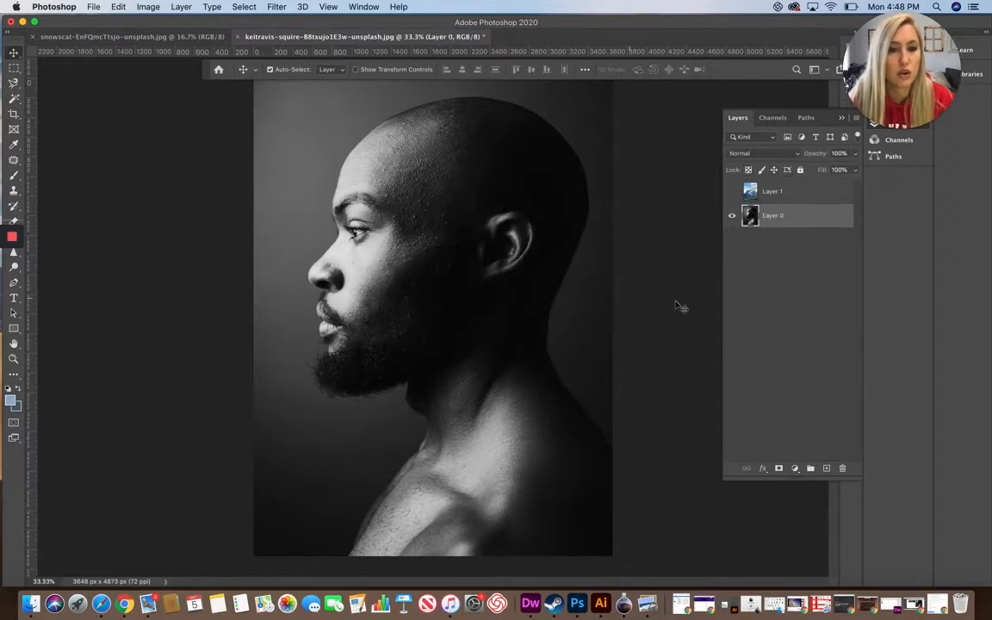
- Add a new blank layer and place it beneath the portrait layer
{"action": "left_click", "coordinate": [826, 469]}
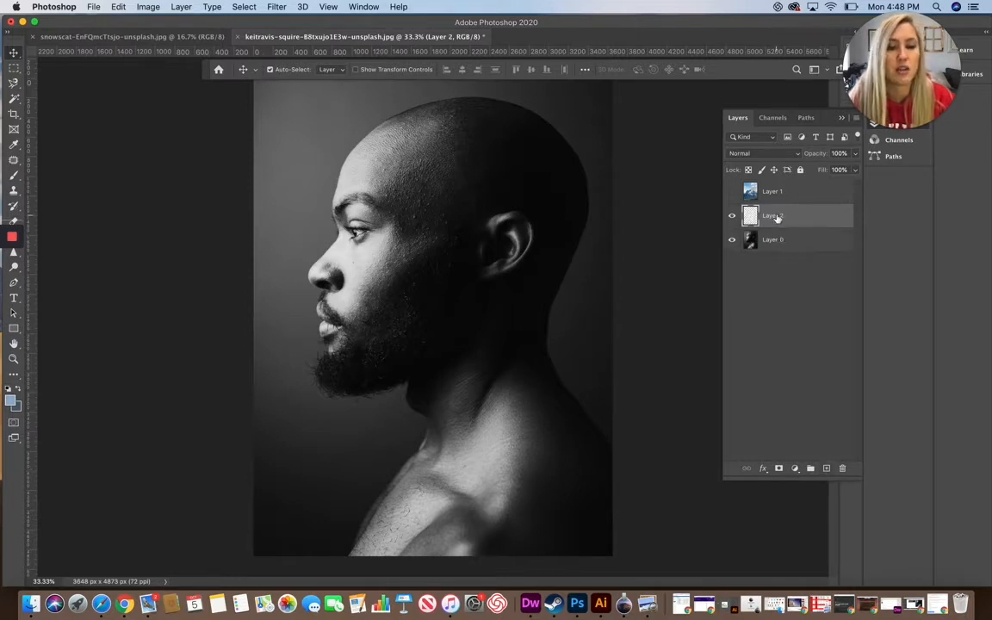
{"action": "left_click_drag", "start_coordinate": [775, 216], "coordinate": [776, 258]}
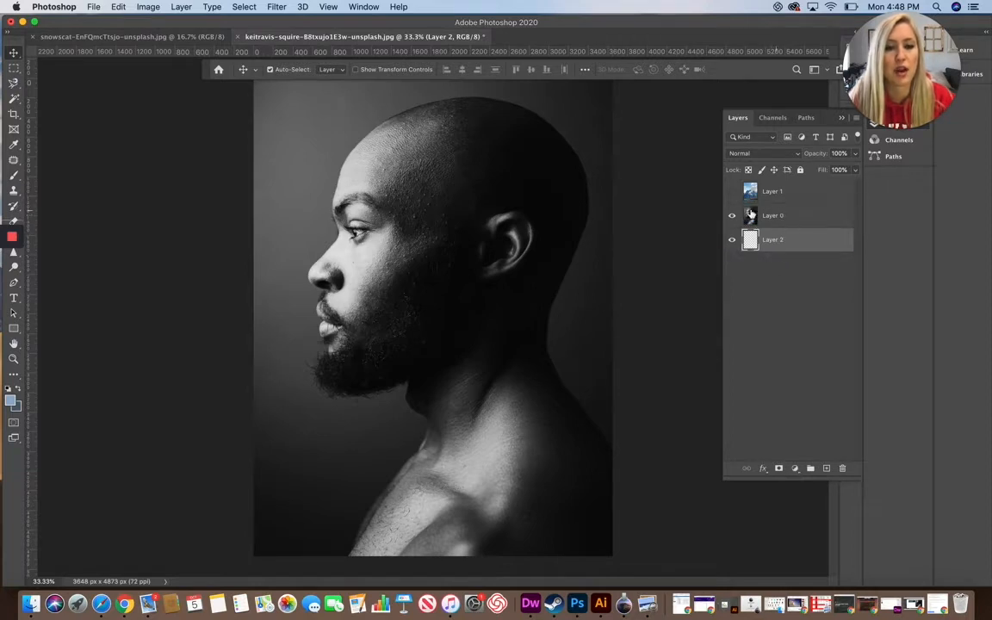
- Select the man on the portrait layer with the Object Selection tool, enclosing his head and shoulders
{"action": "left_click", "coordinate": [777, 219]}
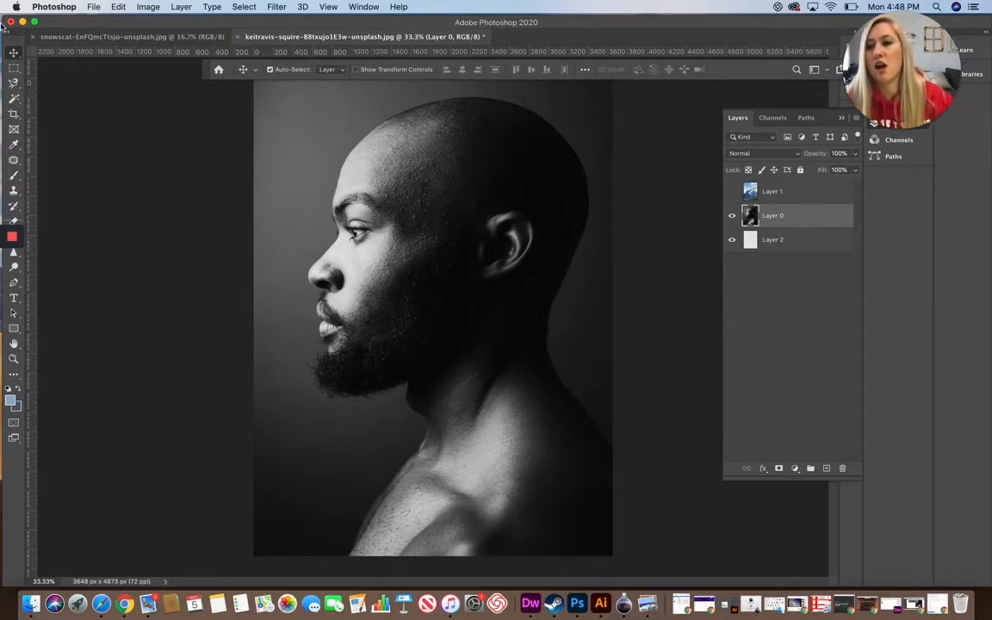
{"action": "left_click", "coordinate": [13, 100]}
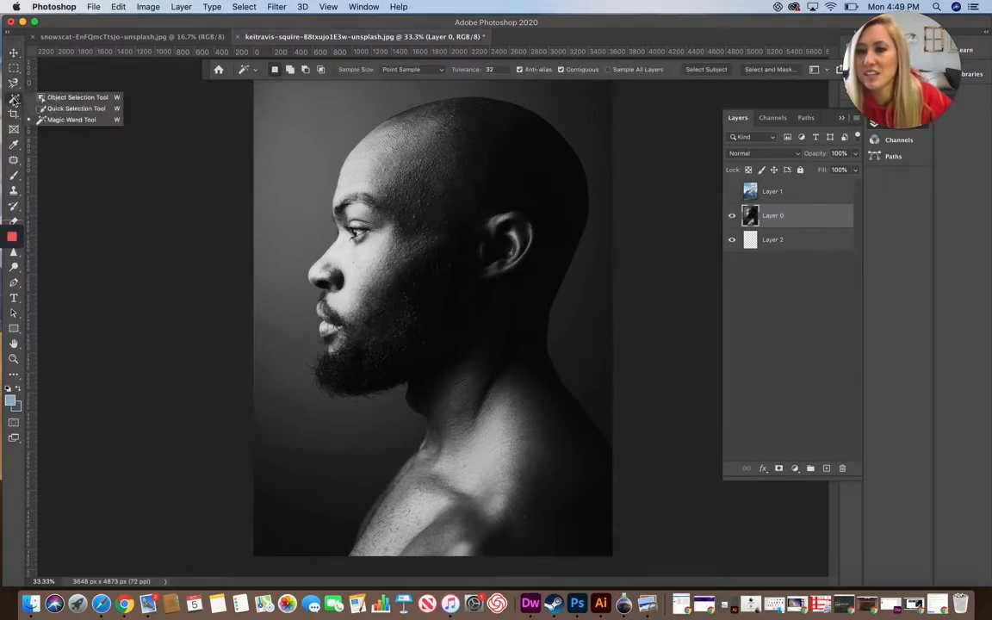
{"action": "left_click", "coordinate": [76, 104]}
{"action": "left_click_drag", "start_coordinate": [281, 97], "coordinate": [614, 558]}
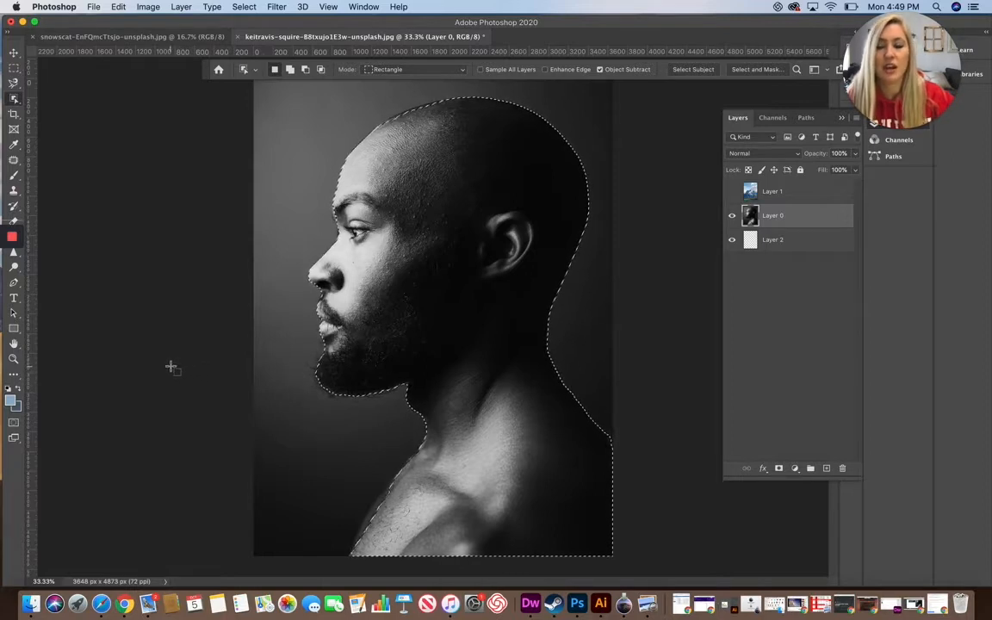
- Feather the selection around the man with a radius of 2 pixels
{"action": "right_click", "coordinate": [370, 270]}
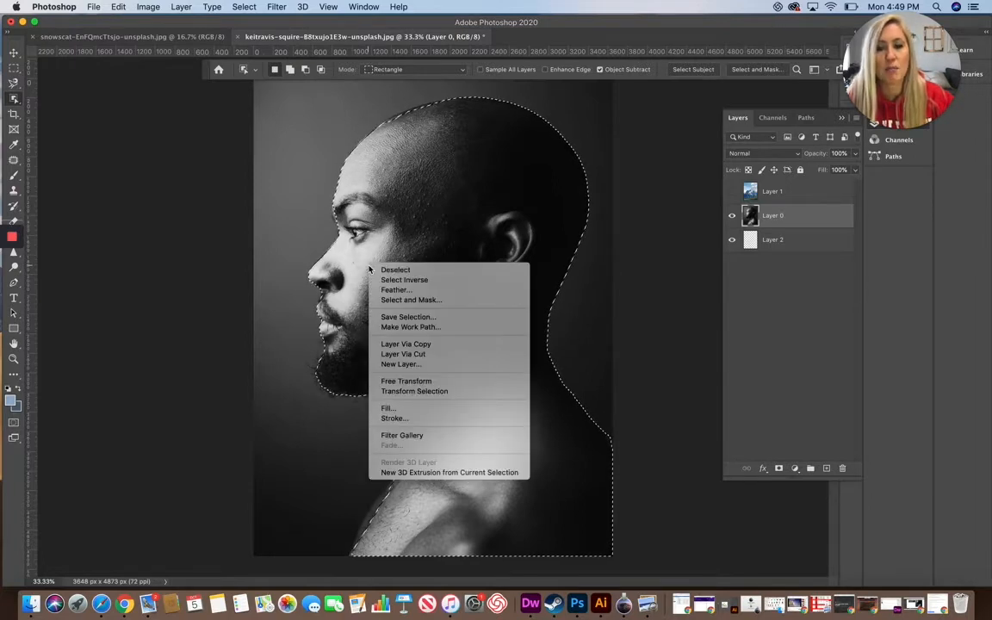
{"action": "left_click", "coordinate": [409, 290]}
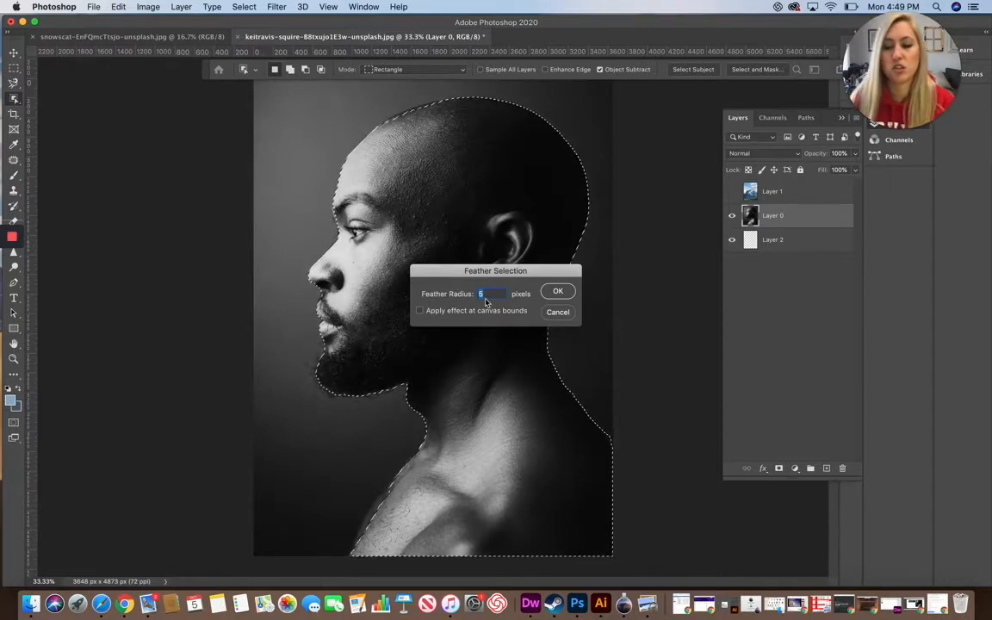
{"action": "type", "text": "2"}
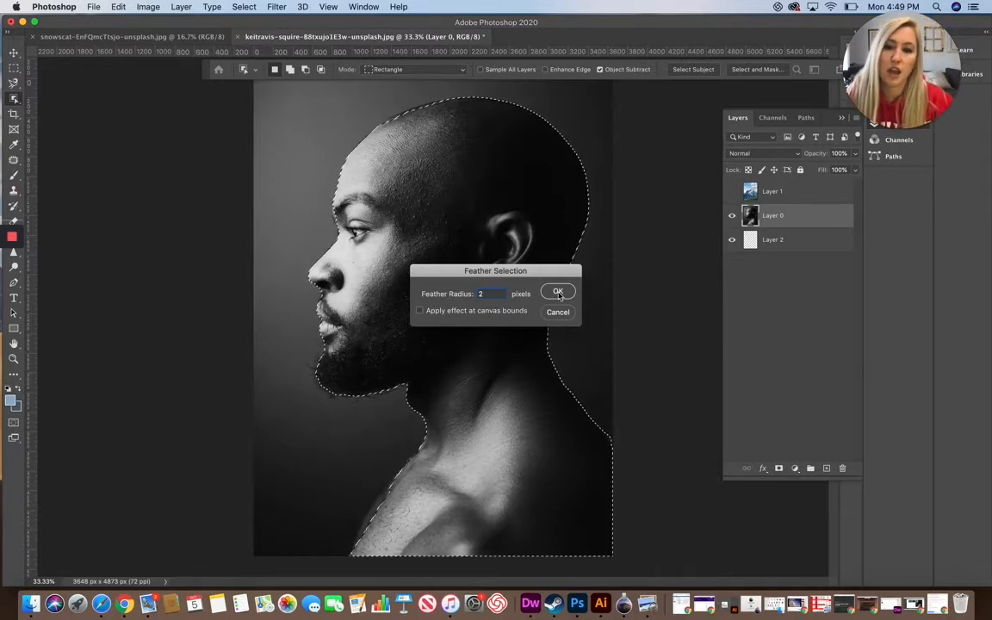
{"action": "left_click", "coordinate": [558, 294]}
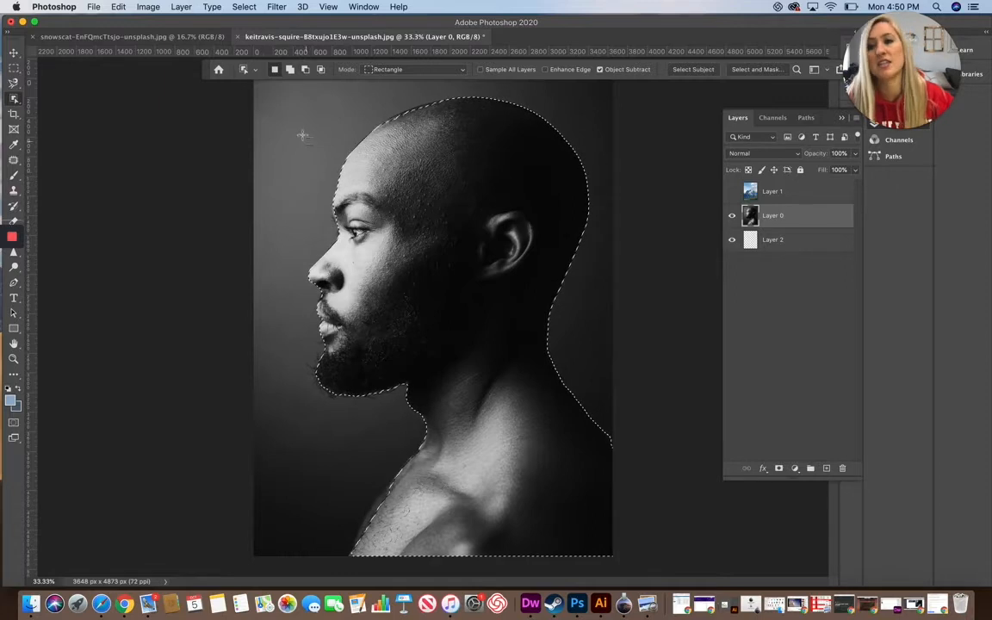
- Invert the selection and delete the backdrop around the man from the portrait layer
{"action": "left_click", "coordinate": [248, 7]}
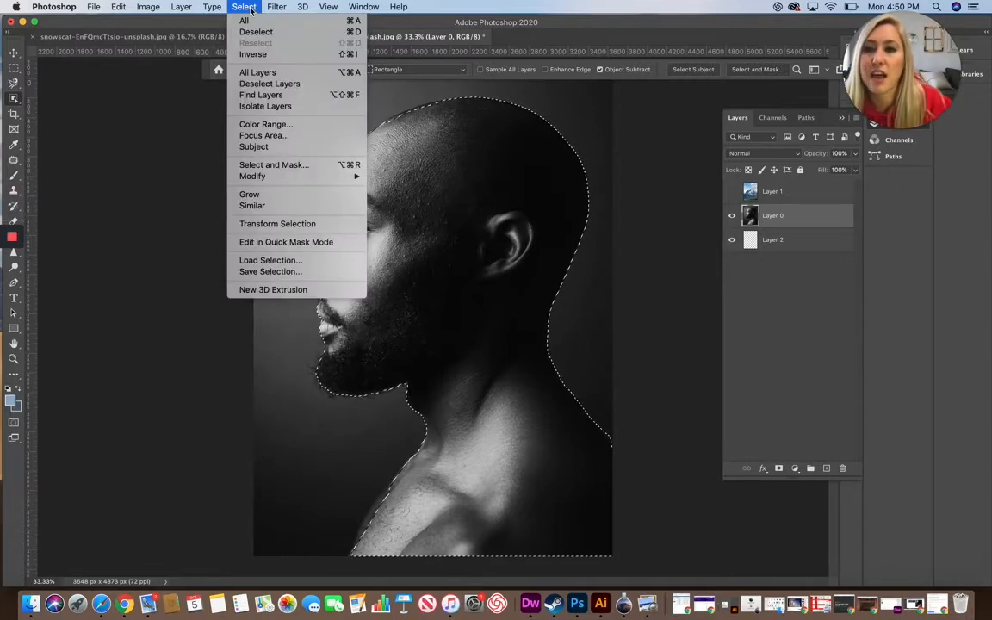
{"action": "left_click", "coordinate": [277, 56]}
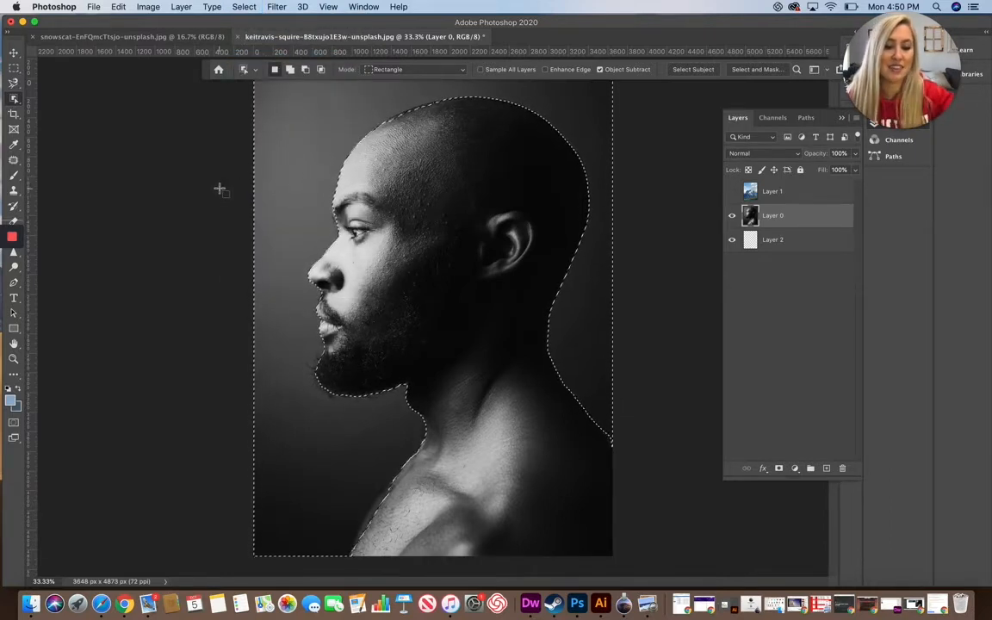
{"action": "key", "text": "Delete"}
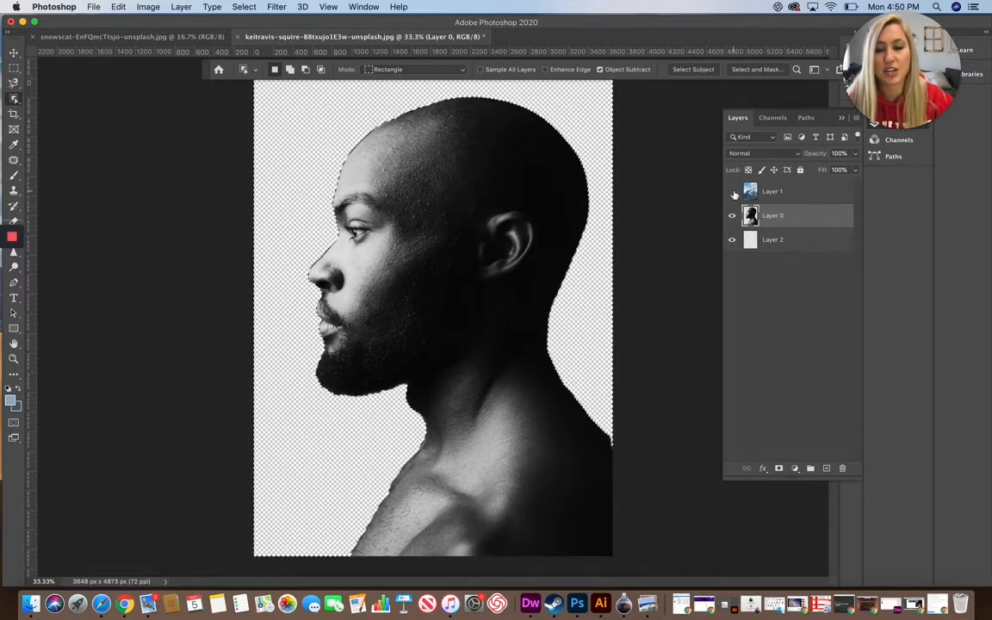
- Show the mountain landscape layer again, make it the active layer, and clear the selection around the man
{"action": "left_click", "coordinate": [733, 192]}
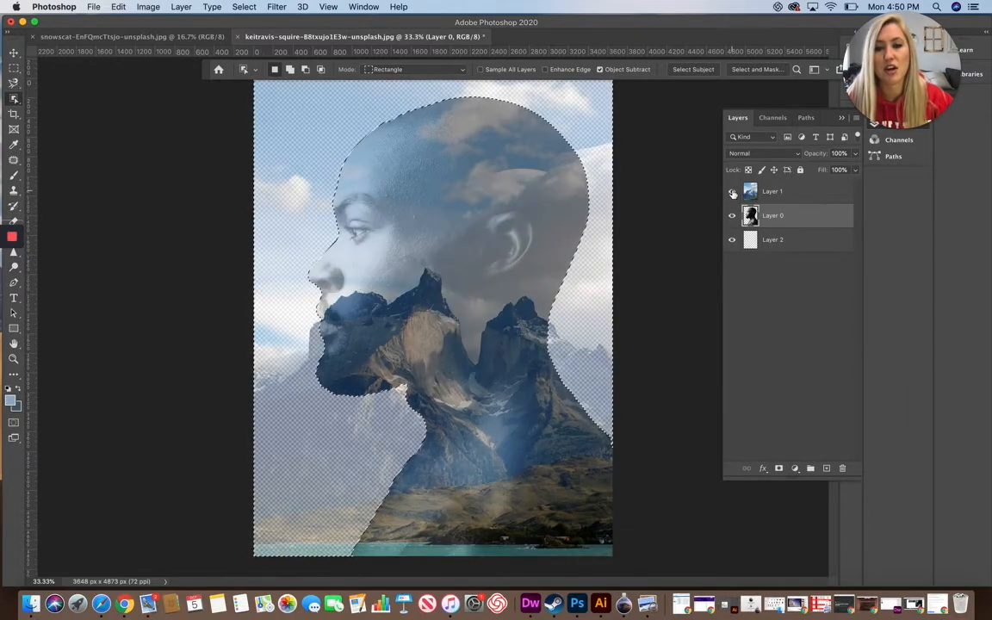
{"action": "left_click", "coordinate": [780, 192]}
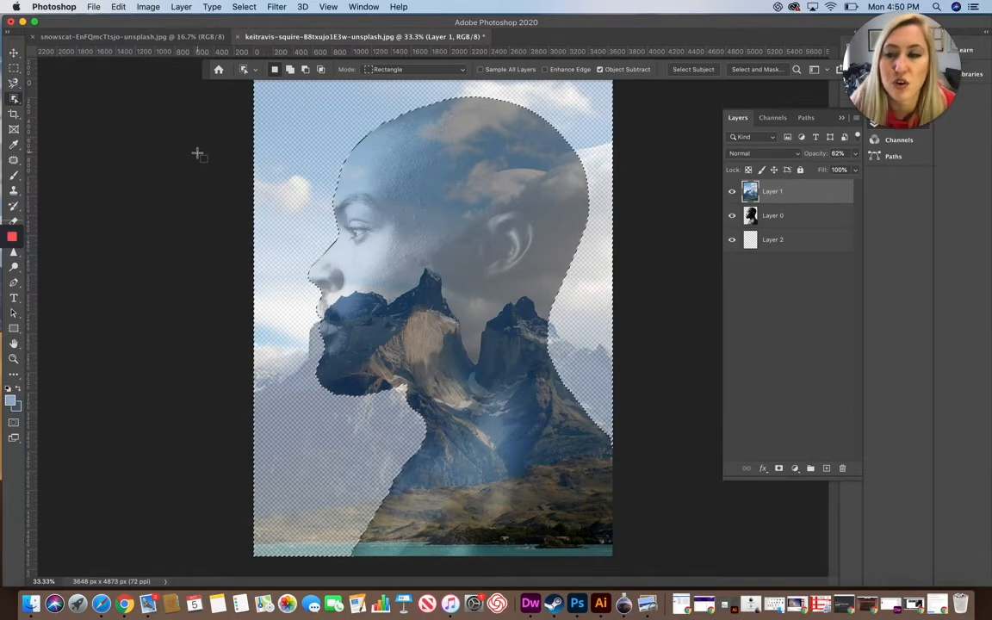
{"action": "left_click", "coordinate": [14, 68]}
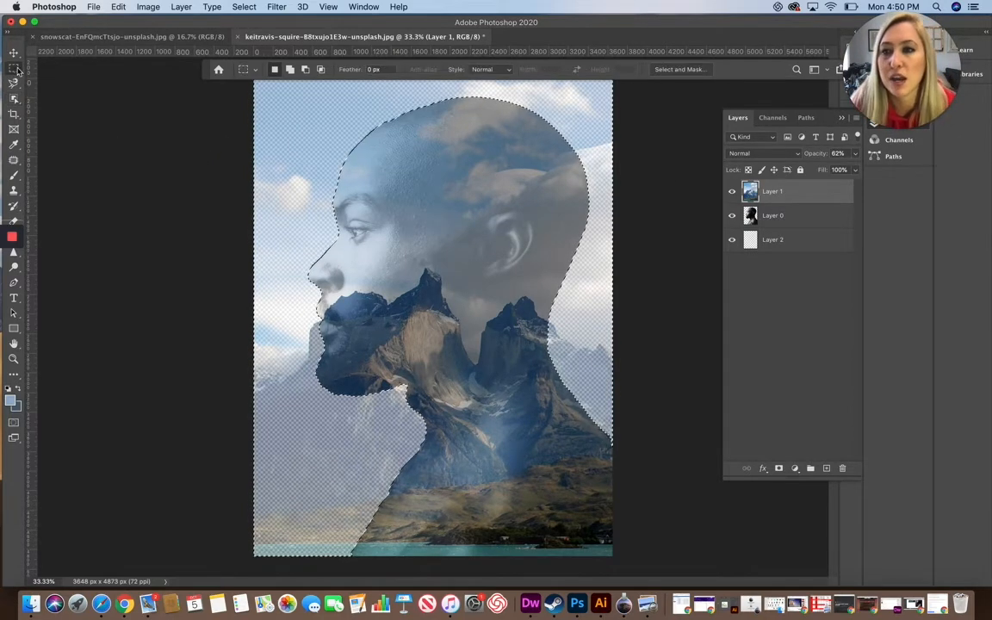
{"action": "left_click", "coordinate": [282, 146]}
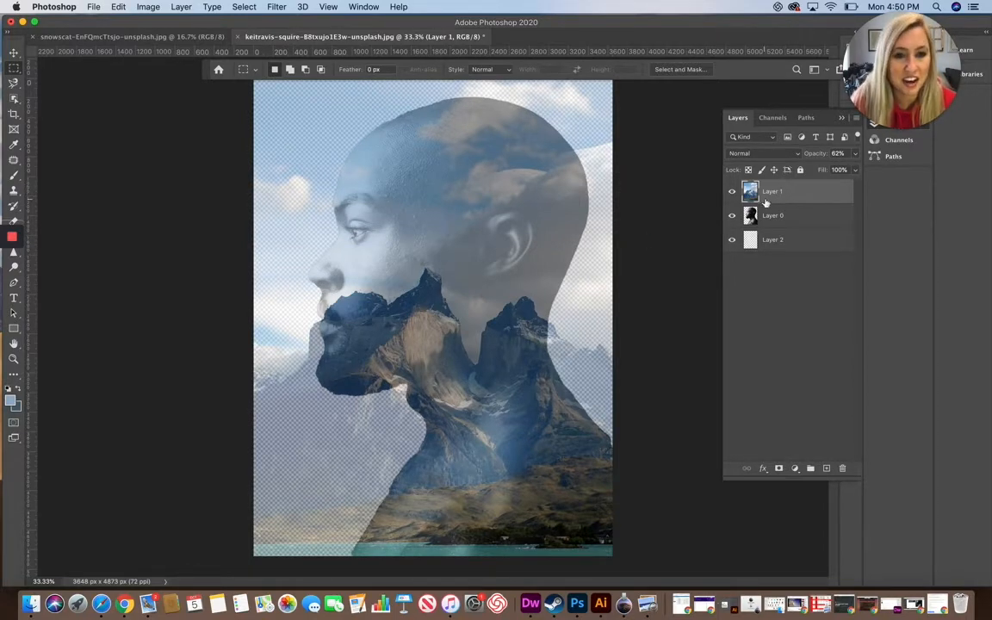
- Set the mountain layer's blend mode to Lighten and its opacity to 100%
{"action": "left_click", "coordinate": [799, 156]}
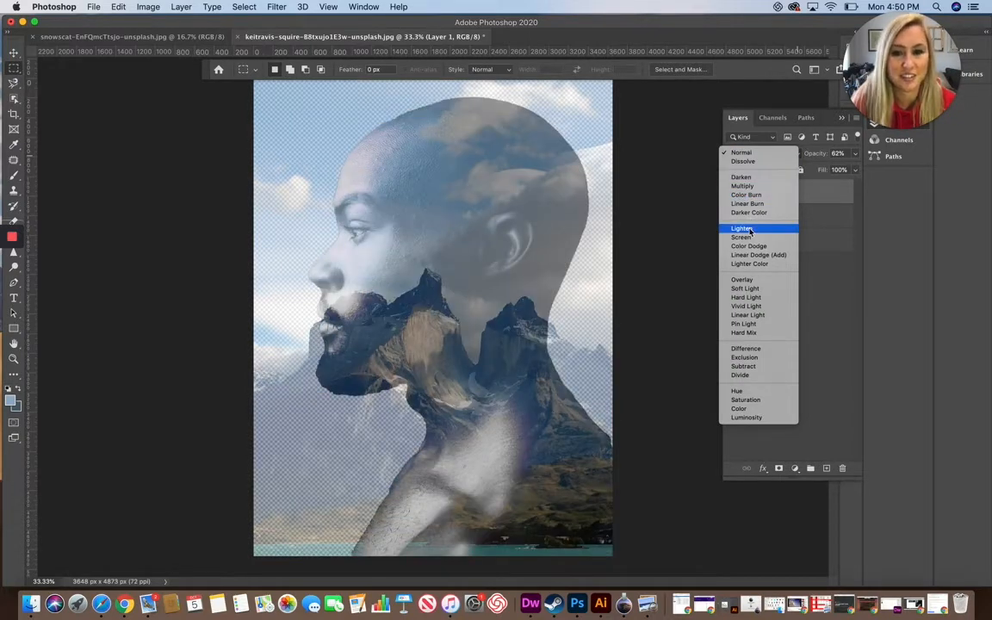
{"action": "left_click", "coordinate": [750, 229]}
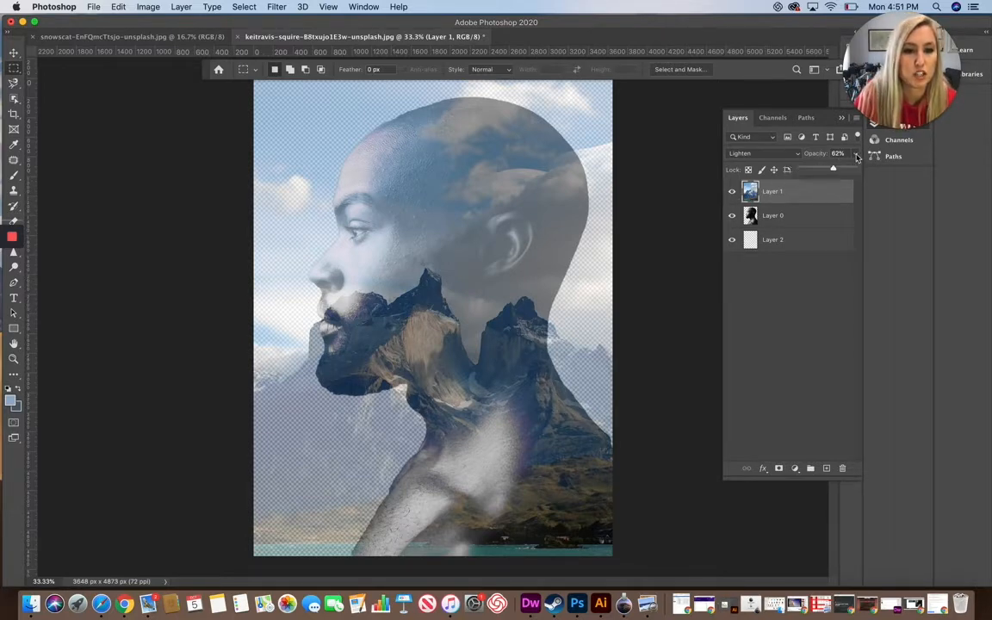
{"action": "left_click", "coordinate": [855, 153]}
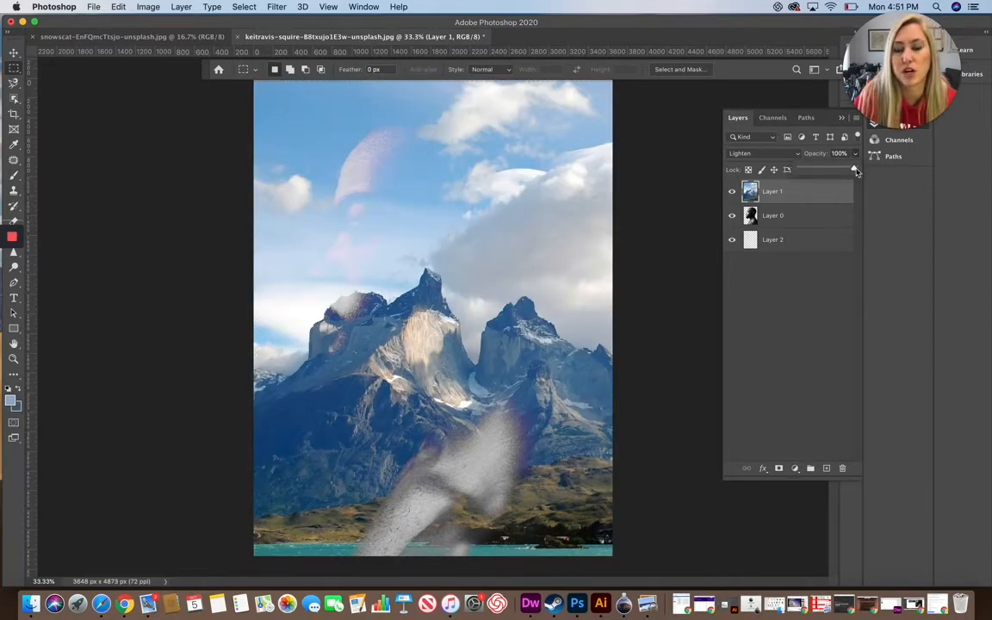
{"action": "mouse_move", "coordinate": [856, 170]}
{"action": "left_mouse_down"}
{"action": "mouse_move", "coordinate": [840, 170]}
{"action": "mouse_move", "coordinate": [872, 169]}
{"action": "left_mouse_up"}
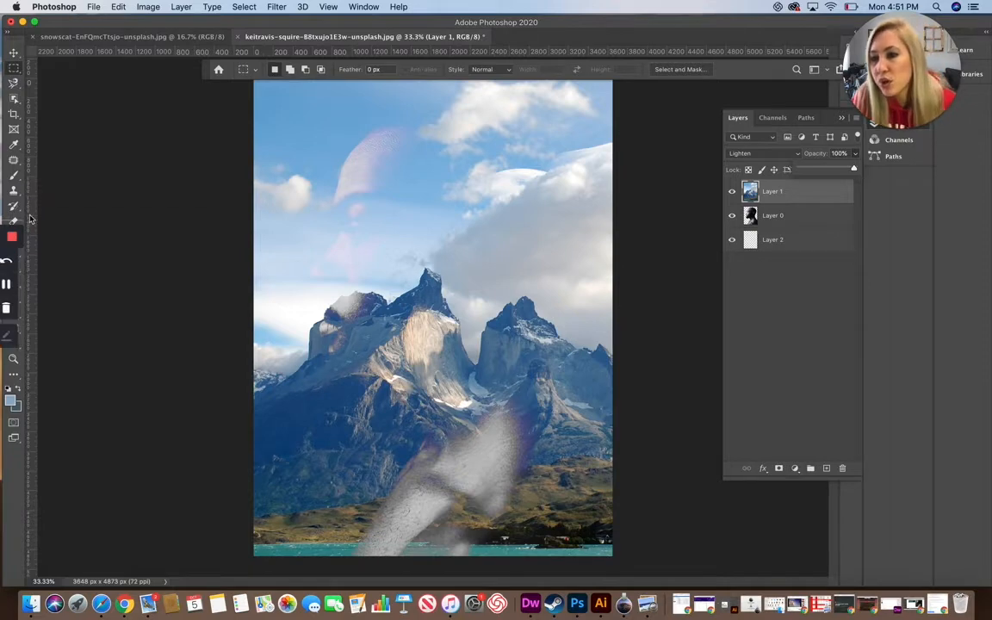
- Sample a sky blue from the landscape and fill the blank bottom layer with it using the Paint Bucket
{"action": "left_click_drag", "start_coordinate": [72, 24], "coordinate": [105, 26]}
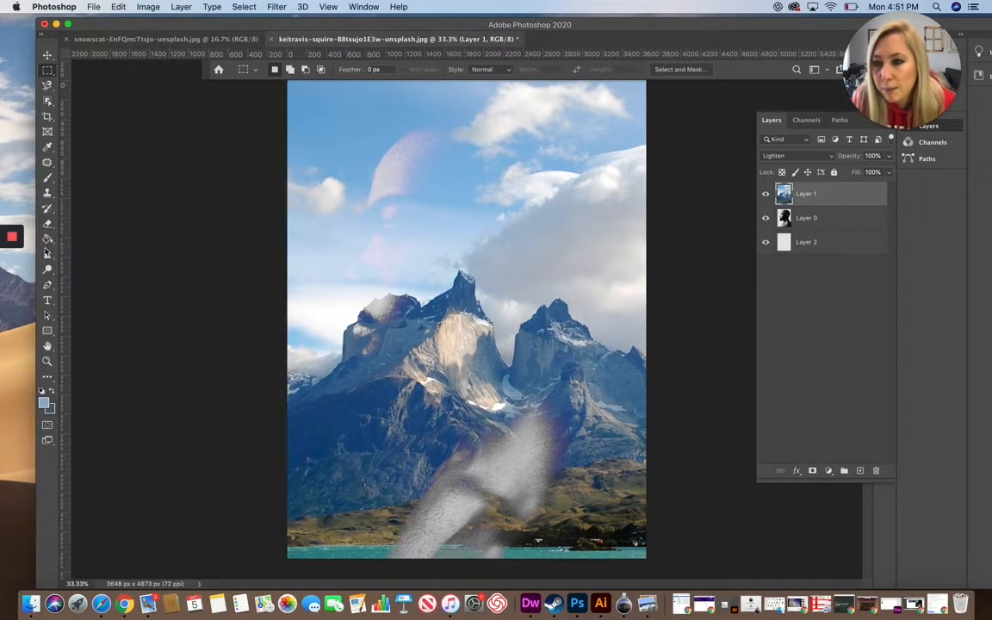
{"action": "left_click", "coordinate": [48, 238]}
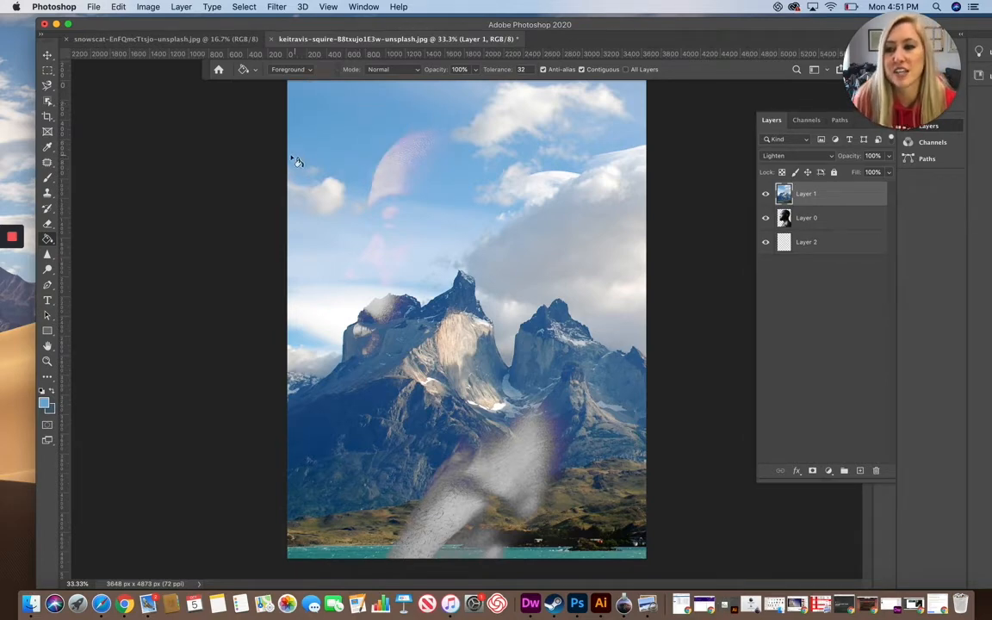
{"action": "left_click", "coordinate": [47, 145]}
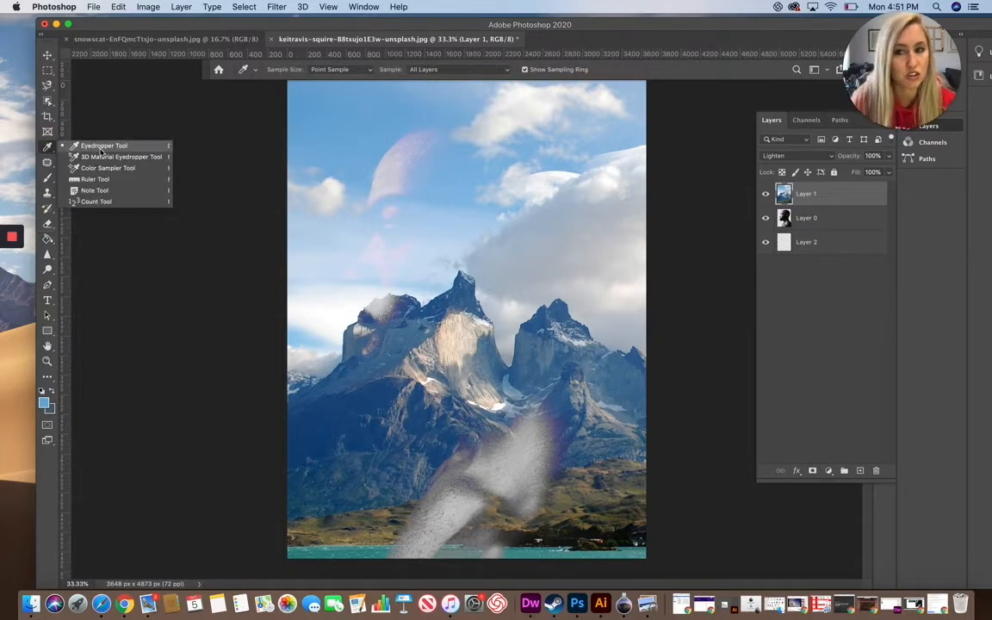
{"action": "left_click", "coordinate": [101, 149]}
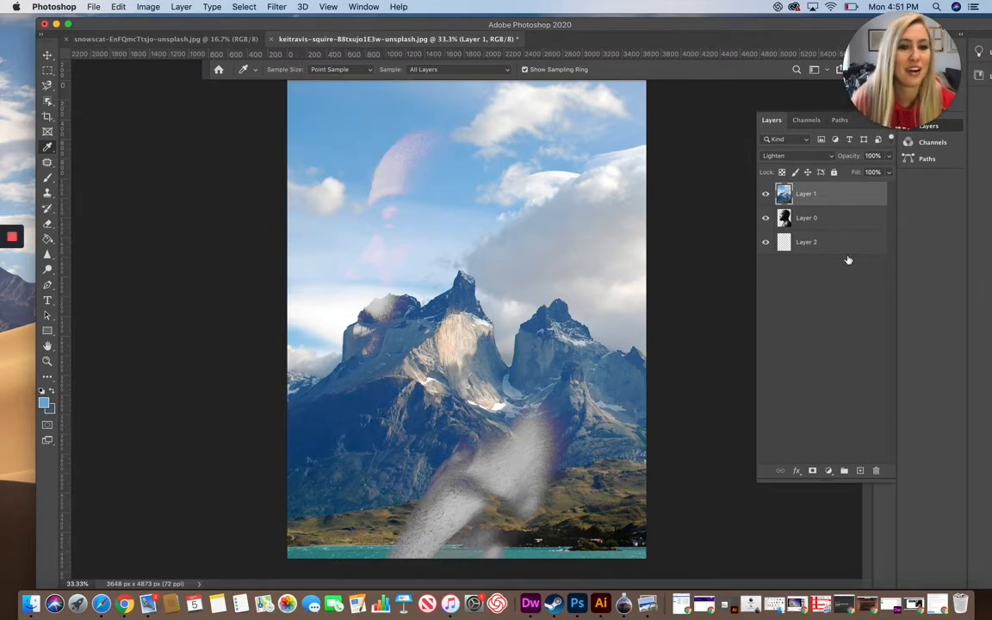
{"action": "left_click", "coordinate": [806, 243]}
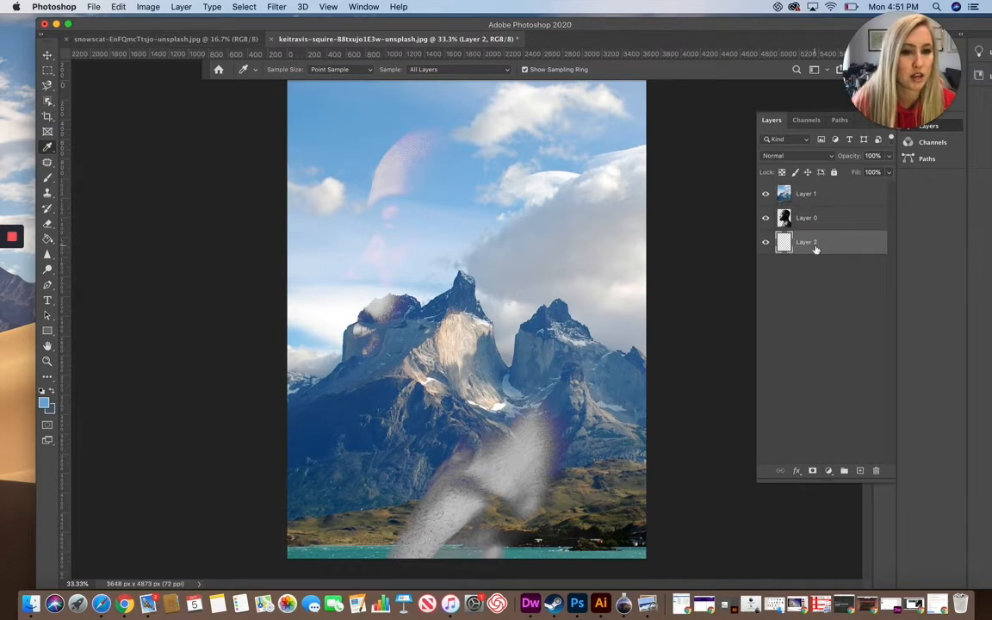
{"action": "left_click", "coordinate": [48, 240]}
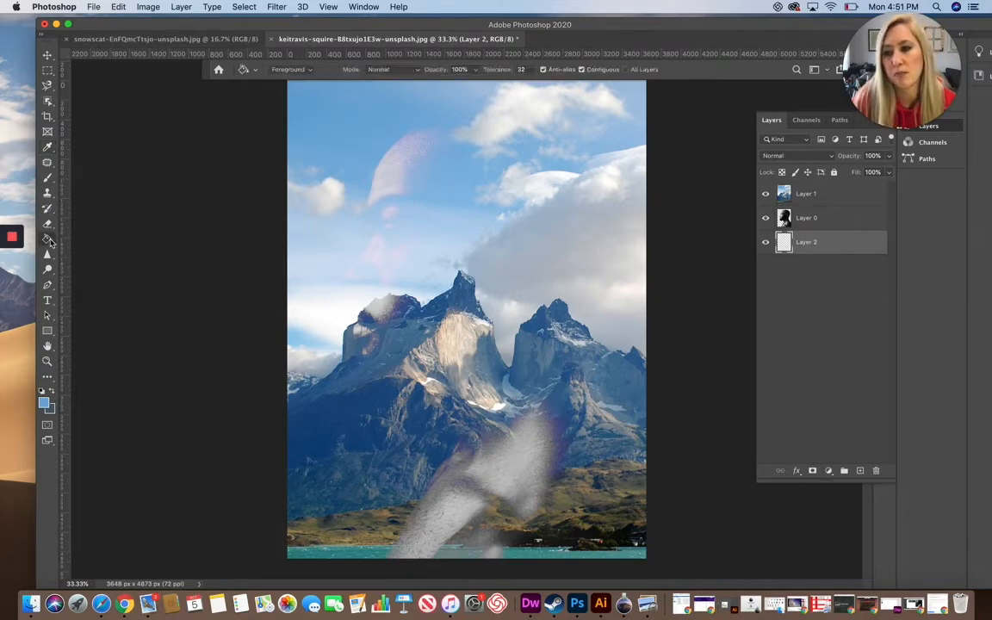
{"action": "left_click", "coordinate": [370, 131]}
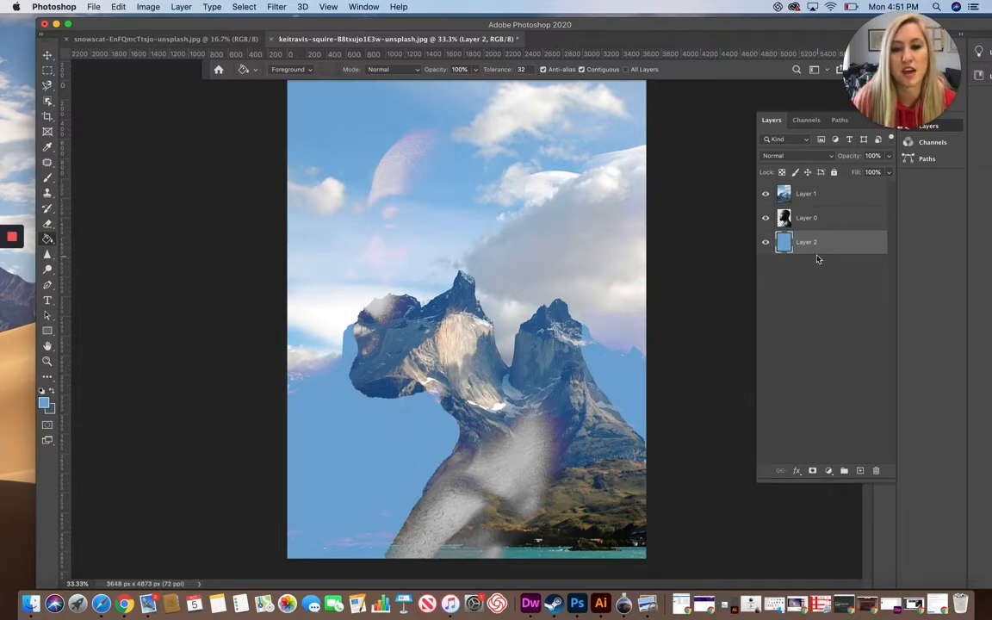
- Select the empty area around the man on the portrait layer with the Magic Wand and add a layer mask from it
{"action": "left_click", "coordinate": [810, 196]}
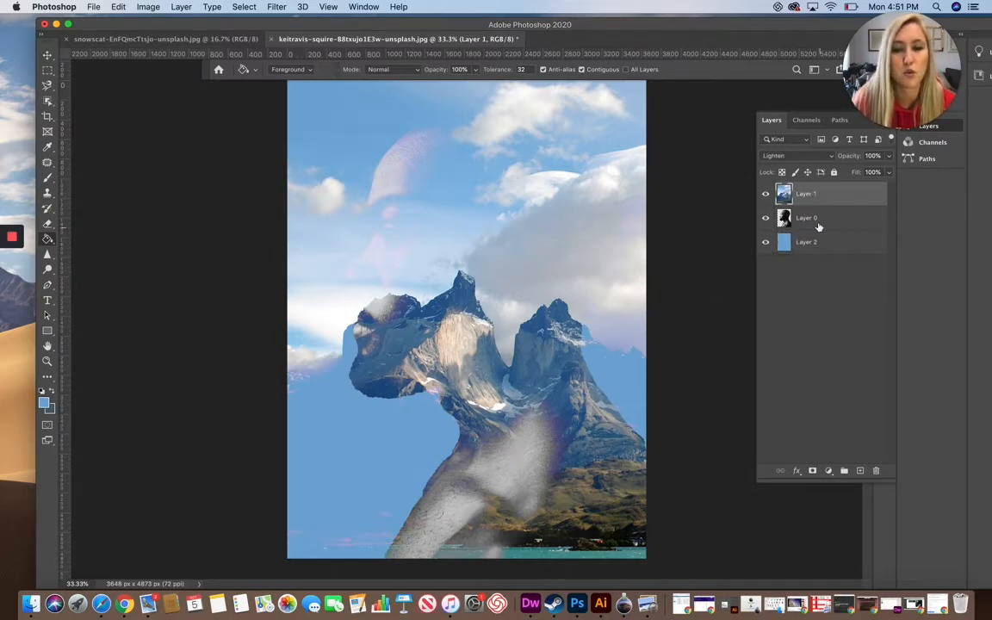
{"action": "left_click_drag", "start_coordinate": [750, 30], "coordinate": [731, 29]}
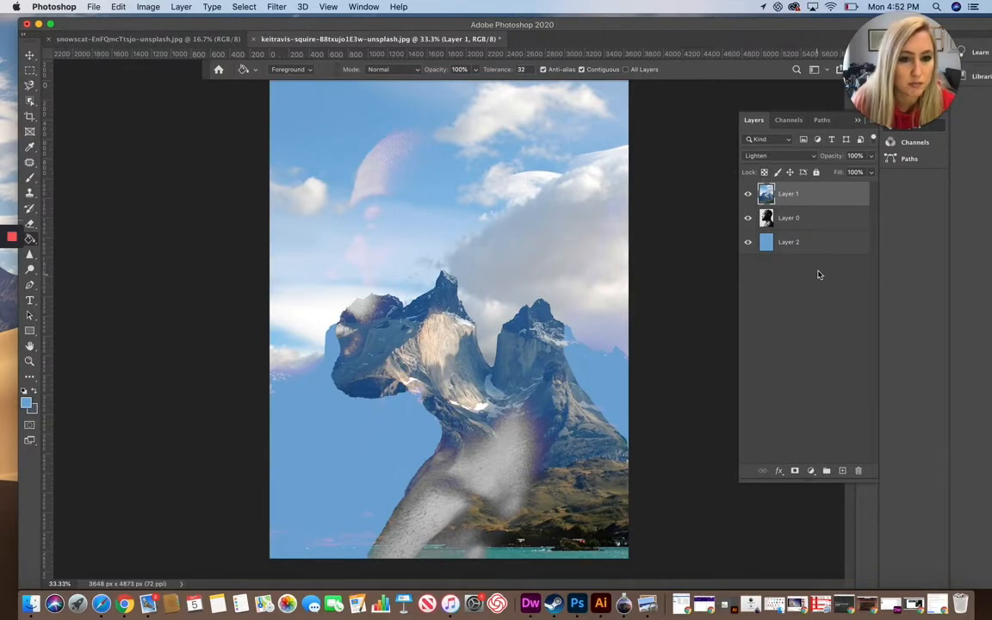
{"action": "left_click", "coordinate": [790, 218]}
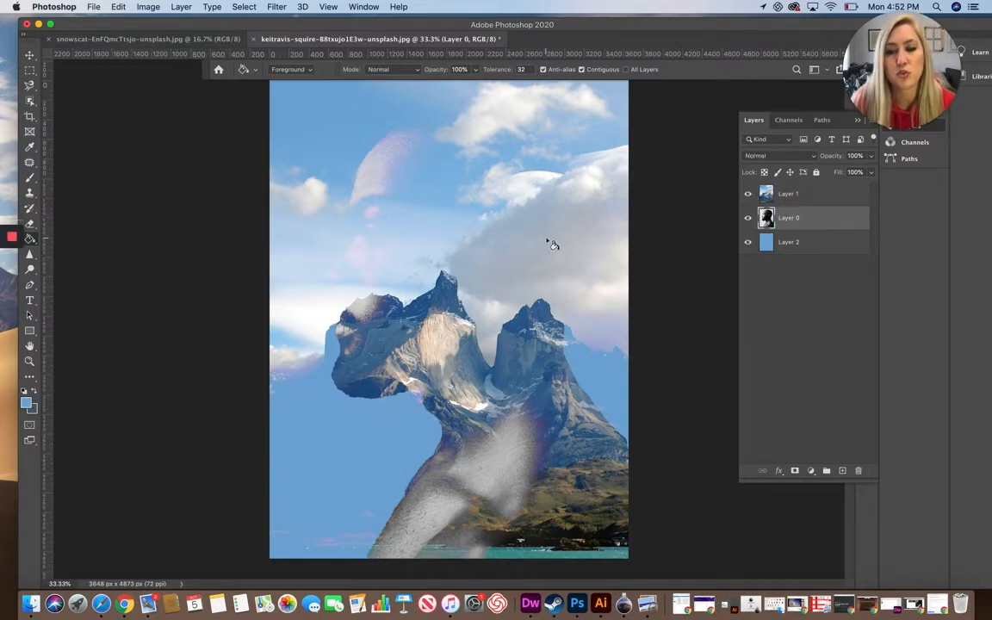
{"action": "right_click", "coordinate": [30, 102]}
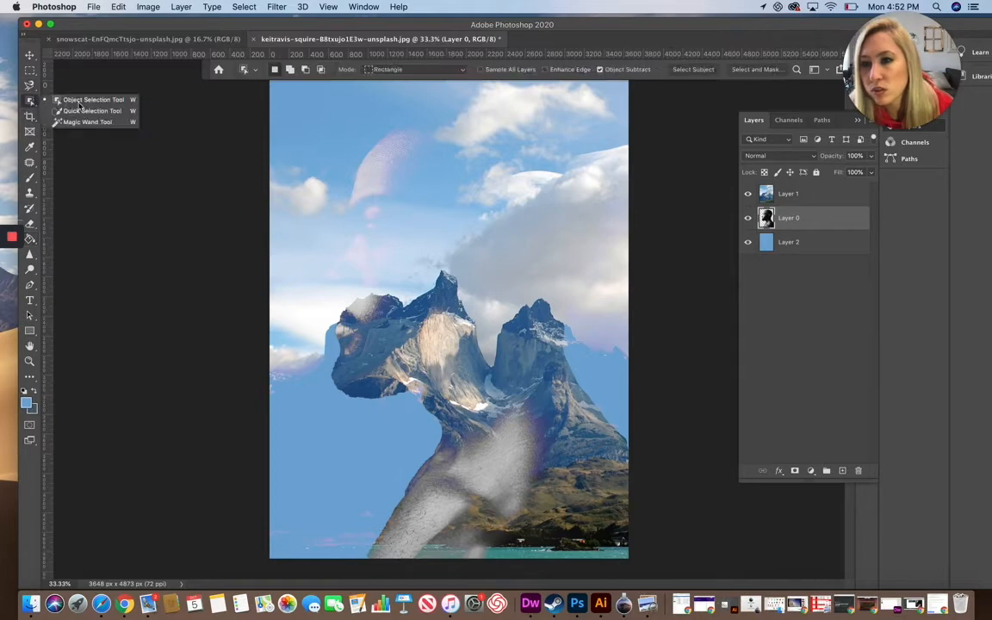
{"action": "left_click", "coordinate": [80, 113]}
{"action": "left_click", "coordinate": [287, 183]}
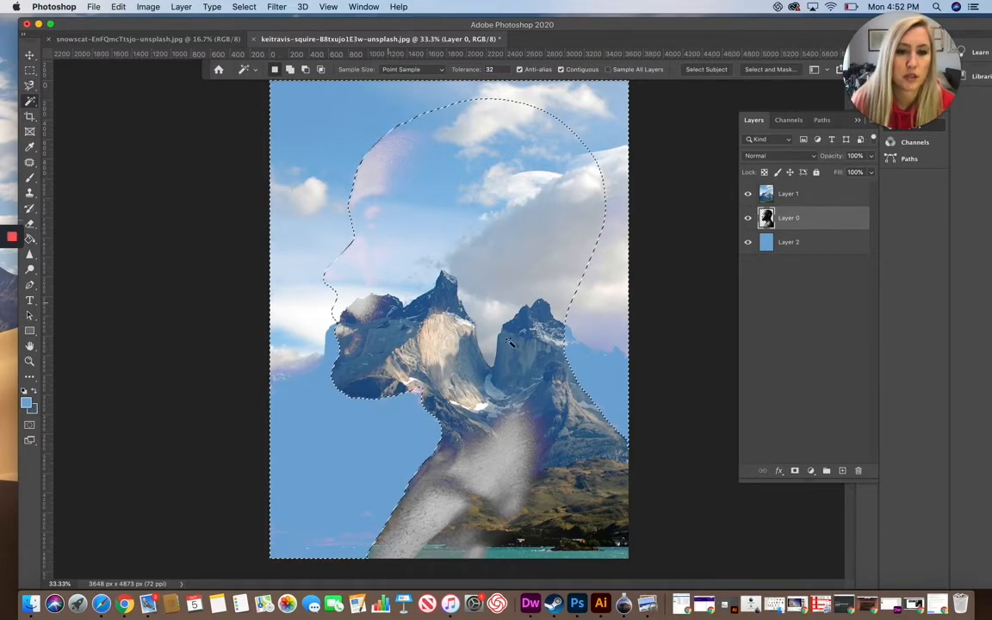
{"action": "left_click", "coordinate": [794, 471]}
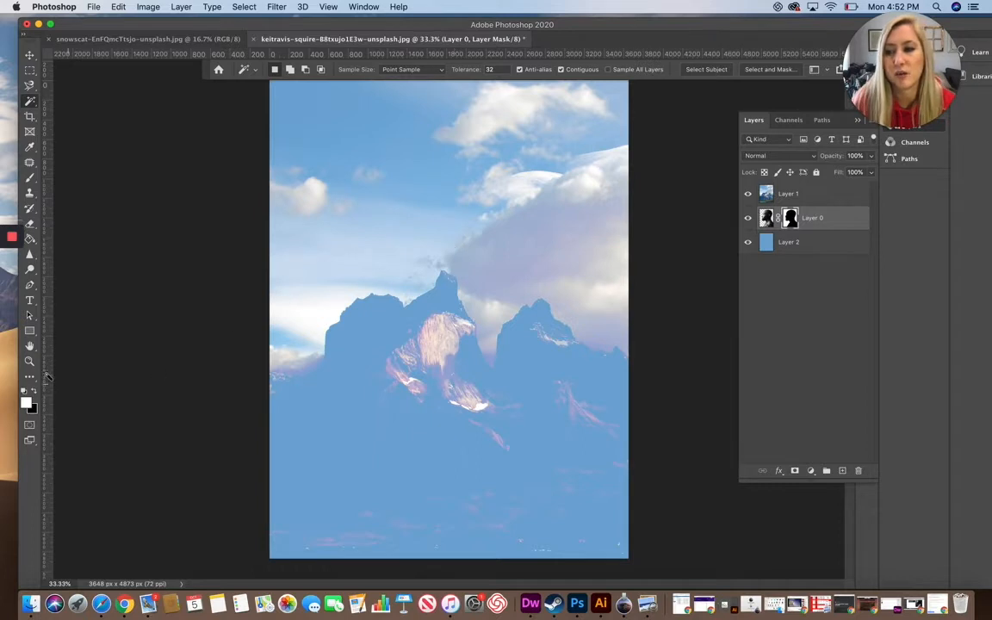
- Fill the man's silhouette in the portrait layer's mask with white and the surrounding area with black
{"action": "left_click", "coordinate": [29, 238]}
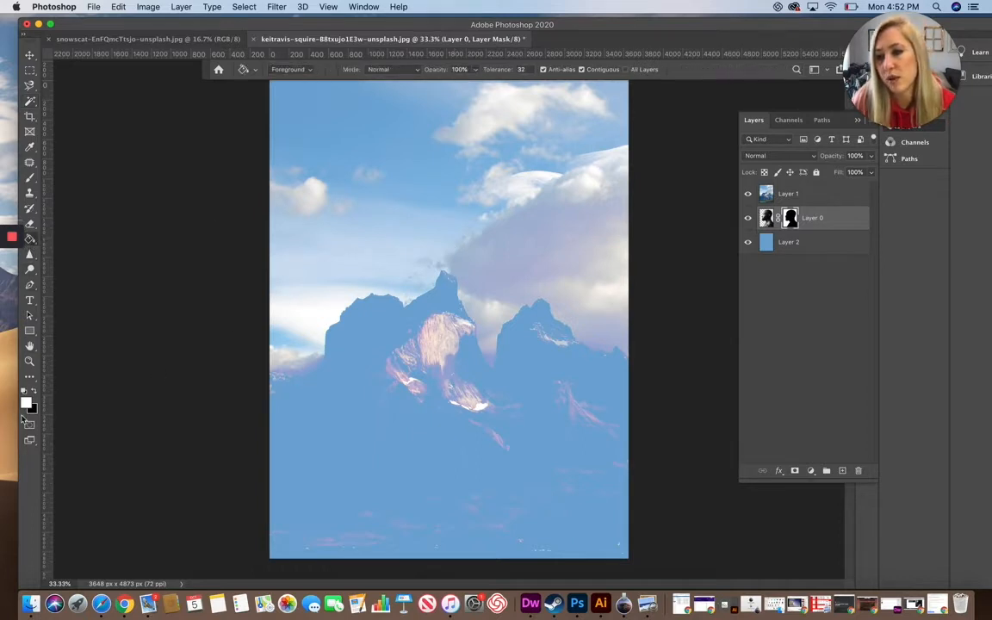
{"action": "left_click", "coordinate": [453, 292]}
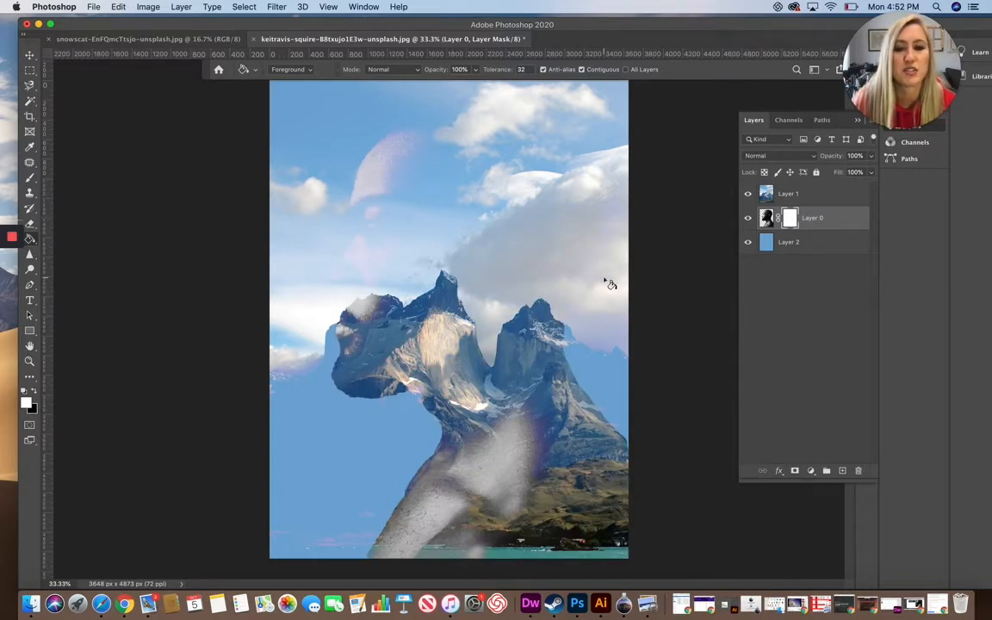
{"action": "left_click", "coordinate": [34, 394]}
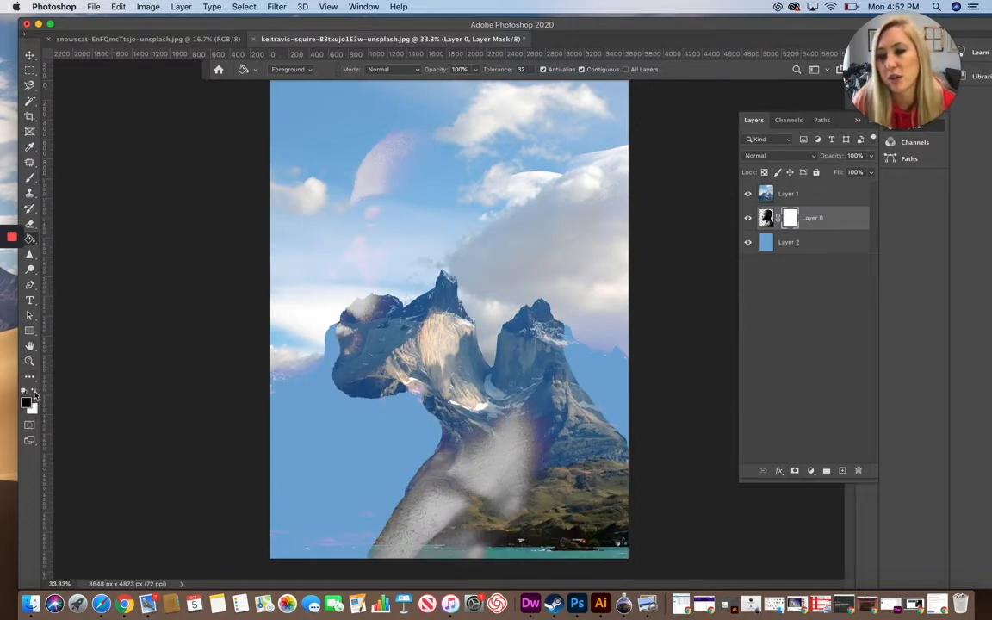
{"action": "left_click", "coordinate": [295, 437]}
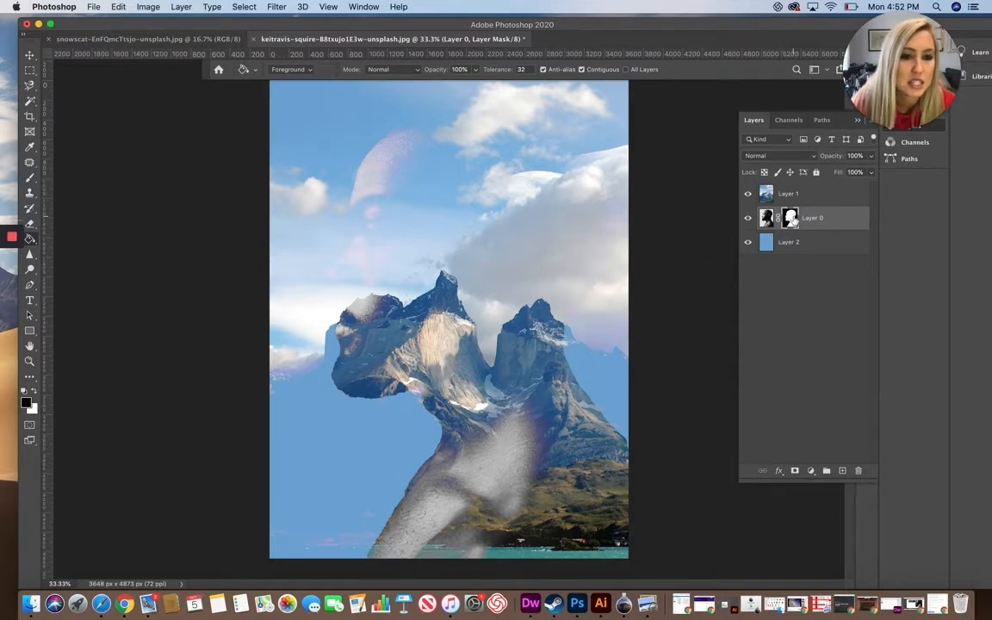
- Move the silhouette mask from the portrait layer to the mountain layer and activate the Brush for painting on that mask
{"action": "left_click_drag", "start_coordinate": [806, 219], "coordinate": [791, 194]}
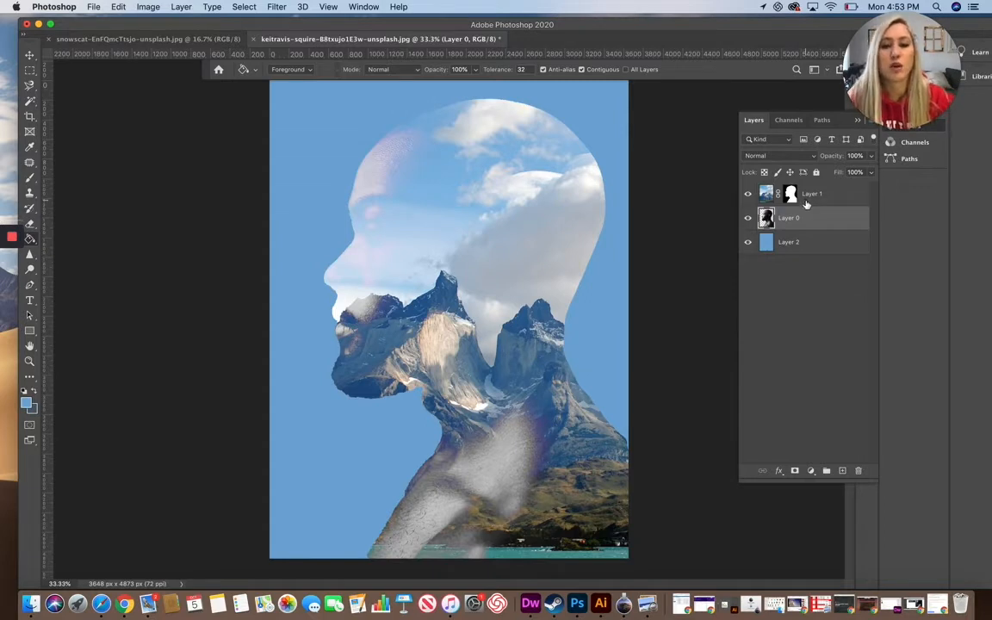
{"action": "left_click", "coordinate": [790, 196]}
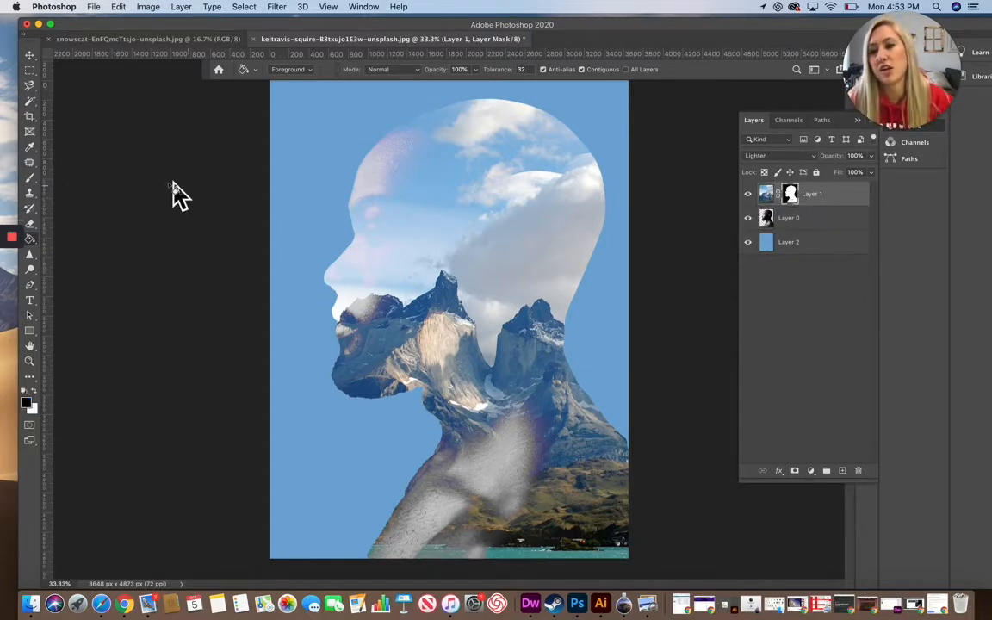
{"action": "left_click", "coordinate": [31, 179]}
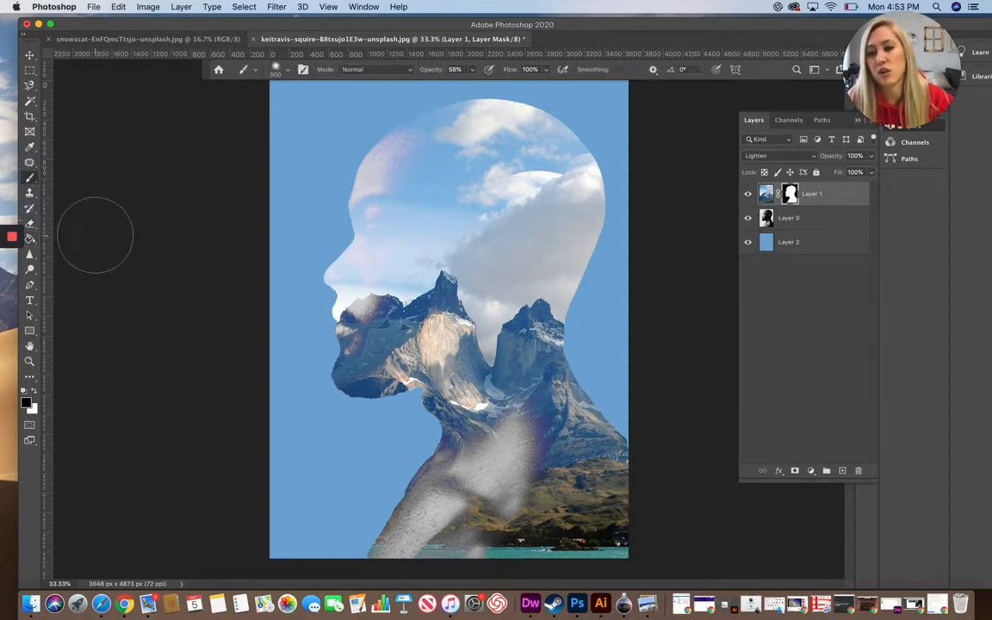
- Try painting black over the crown and forehead in the mountain layer's mask at 58% brush opacity, and undo it
{"action": "mouse_move", "coordinate": [477, 169]}
{"action": "left_mouse_down"}
{"action": "mouse_move", "coordinate": [516, 130]}
{"action": "mouse_move", "coordinate": [491, 129]}
{"action": "mouse_move", "coordinate": [535, 146]}
{"action": "left_mouse_up"}
{"action": "mouse_move", "coordinate": [572, 140]}
{"action": "left_mouse_down"}
{"action": "mouse_move", "coordinate": [409, 129]}
{"action": "mouse_move", "coordinate": [421, 160]}
{"action": "mouse_move", "coordinate": [516, 173]}
{"action": "mouse_move", "coordinate": [415, 145]}
{"action": "mouse_move", "coordinate": [353, 185]}
{"action": "mouse_move", "coordinate": [340, 211]}
{"action": "left_mouse_up"}
{"action": "left_click", "coordinate": [118, 7]}
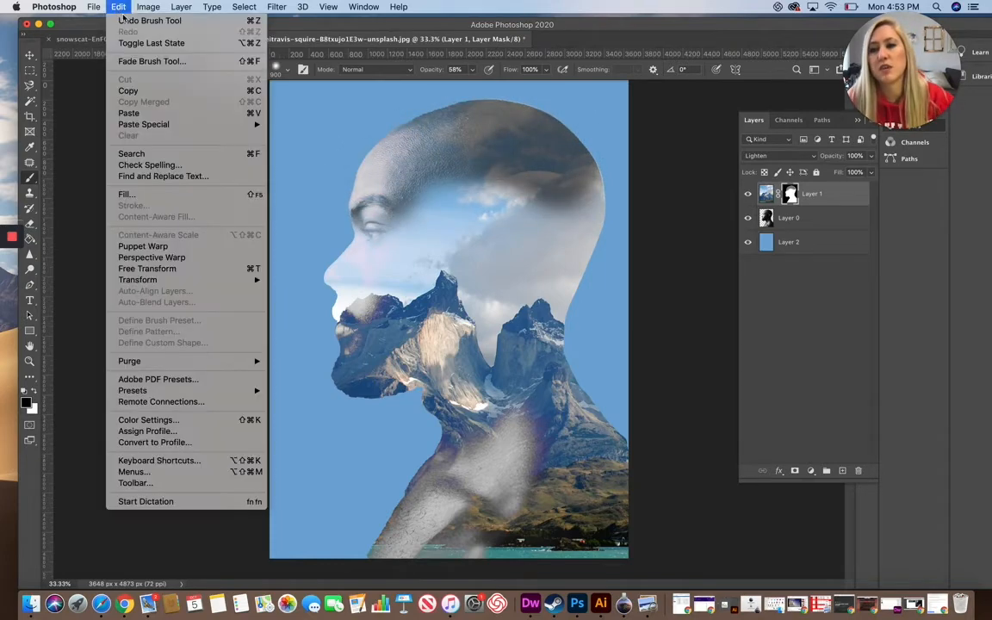
{"action": "left_click", "coordinate": [117, 17]}
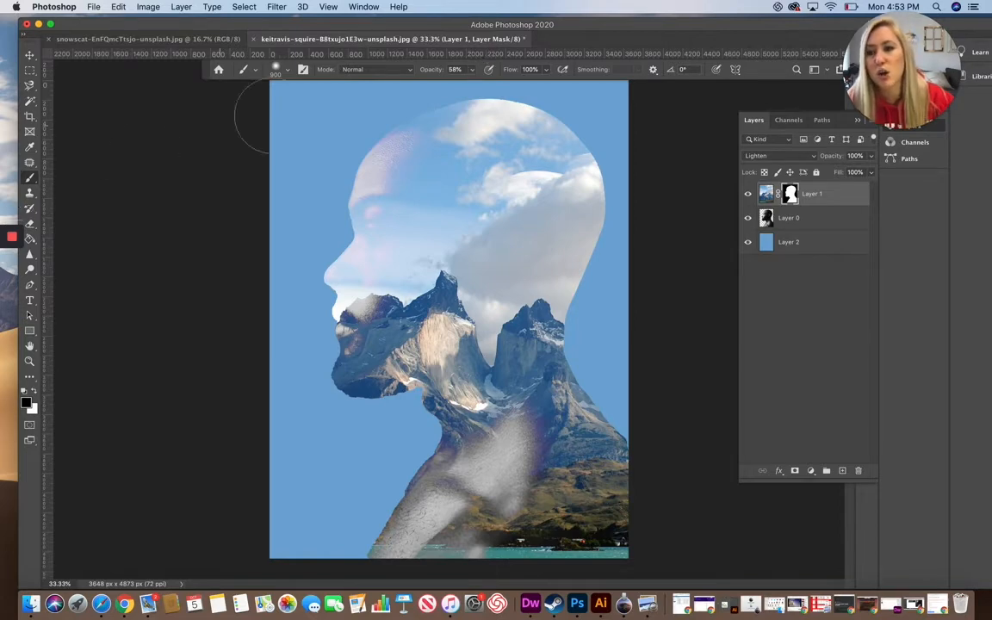
- Set the brush opacity to 34% and paint black on the mountain layer's mask over the eye, nose, mouth and beard
{"action": "left_click", "coordinate": [471, 69]}
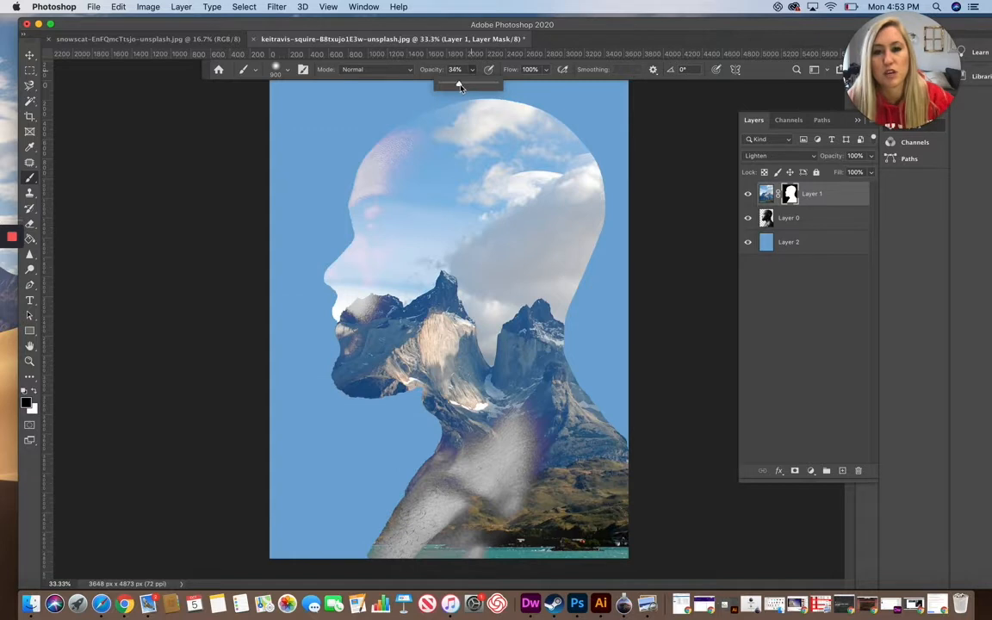
{"action": "left_click", "coordinate": [362, 225]}
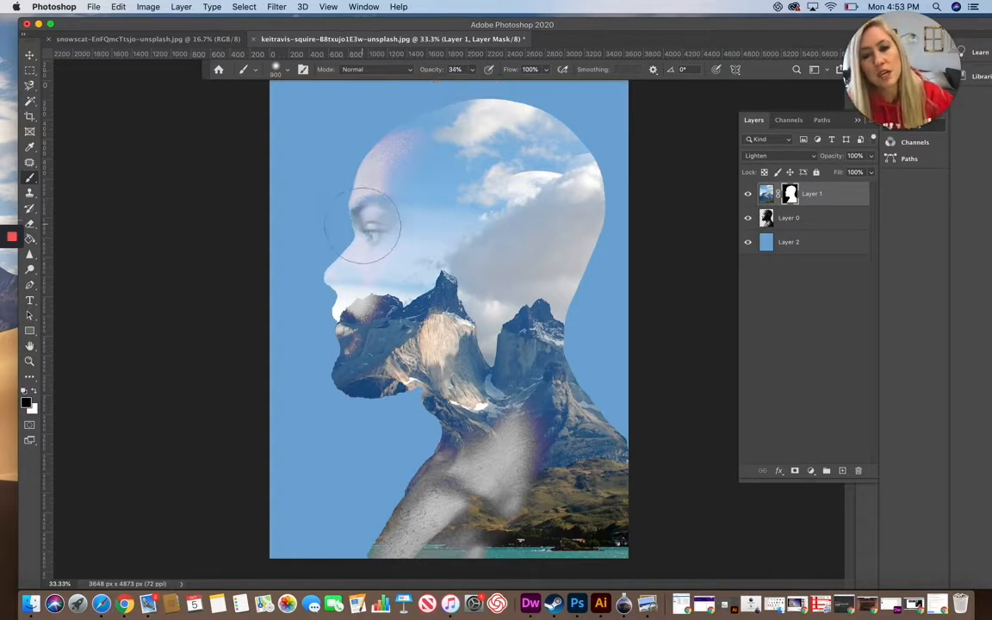
{"action": "mouse_move", "coordinate": [363, 225]}
{"action": "left_mouse_down"}
{"action": "mouse_move", "coordinate": [318, 291]}
{"action": "mouse_move", "coordinate": [323, 274]}
{"action": "mouse_move", "coordinate": [318, 334]}
{"action": "mouse_move", "coordinate": [316, 272]}
{"action": "mouse_move", "coordinate": [348, 230]}
{"action": "mouse_move", "coordinate": [342, 198]}
{"action": "mouse_move", "coordinate": [354, 230]}
{"action": "mouse_move", "coordinate": [337, 267]}
{"action": "mouse_move", "coordinate": [327, 389]}
{"action": "mouse_move", "coordinate": [378, 418]}
{"action": "left_mouse_up"}
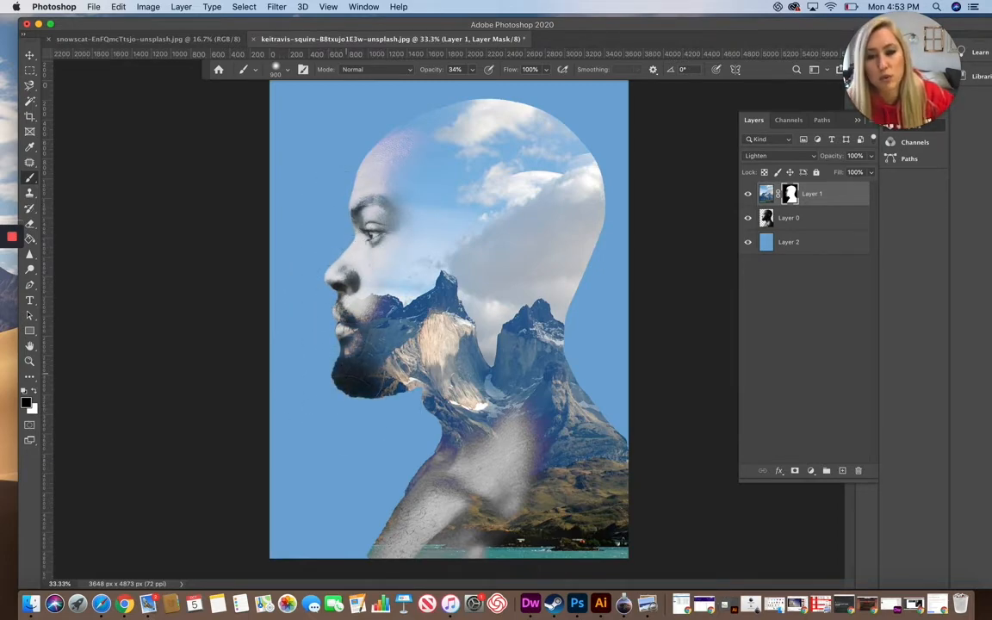
{"action": "mouse_move", "coordinate": [347, 373]}
{"action": "left_mouse_down"}
{"action": "mouse_move", "coordinate": [373, 375]}
{"action": "mouse_move", "coordinate": [414, 421]}
{"action": "mouse_move", "coordinate": [415, 437]}
{"action": "mouse_move", "coordinate": [362, 376]}
{"action": "mouse_move", "coordinate": [362, 319]}
{"action": "mouse_move", "coordinate": [334, 265]}
{"action": "mouse_move", "coordinate": [323, 231]}
{"action": "left_mouse_up"}
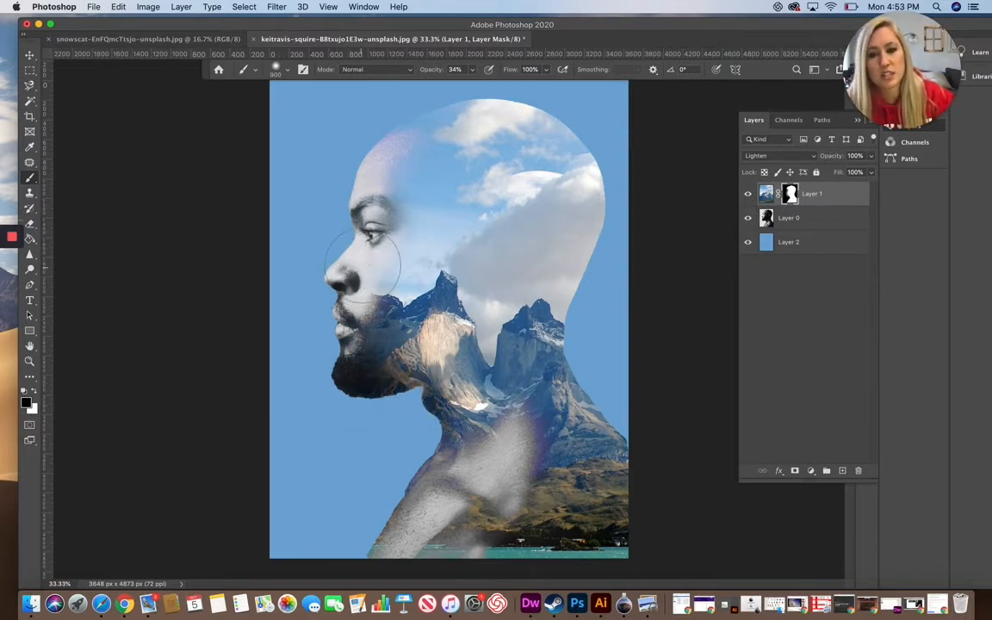
- Enlarge the brush to 1400 and paint black on the mountain layer's mask over the cheek and temple beside the eye
{"action": "key", "text": "bracketright"}
{"action": "key", "text": "bracketright"}
{"action": "key", "text": "bracketright"}
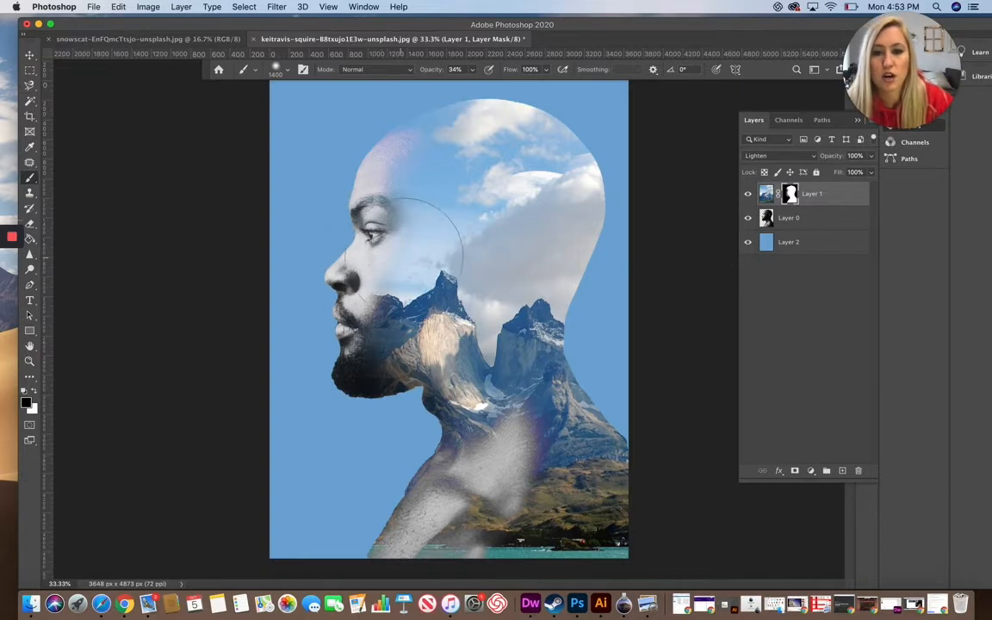
{"action": "left_click", "coordinate": [424, 237]}
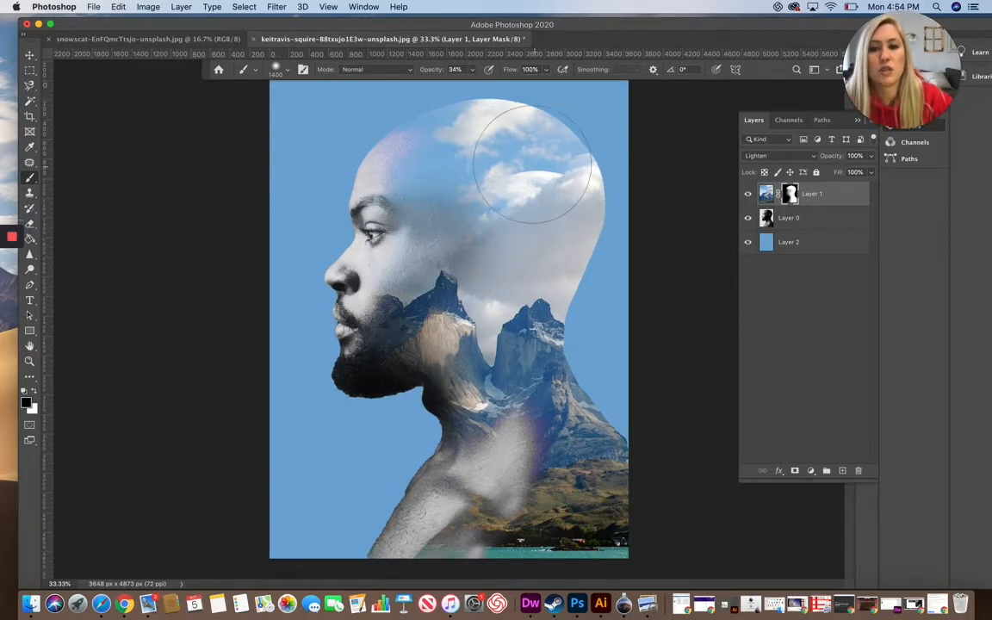
- Paint white on the mountain layer's mask behind the head at brush size 1400 and behind the neck at size 900
{"action": "left_click", "coordinate": [34, 393]}
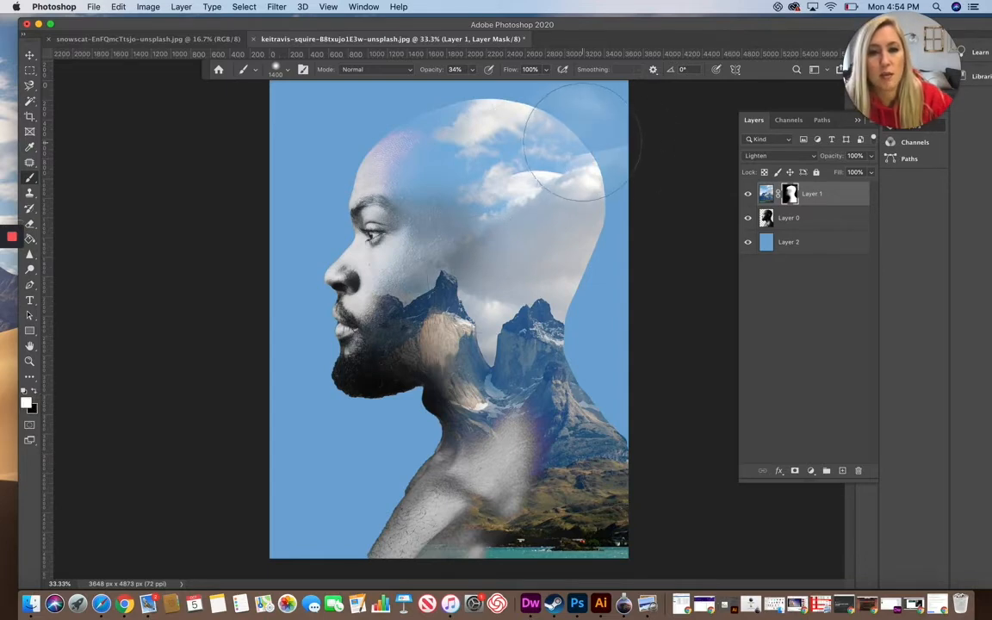
{"action": "mouse_move", "coordinate": [583, 142]}
{"action": "left_mouse_down"}
{"action": "mouse_move", "coordinate": [574, 171]}
{"action": "mouse_move", "coordinate": [562, 144]}
{"action": "mouse_move", "coordinate": [602, 179]}
{"action": "mouse_move", "coordinate": [586, 192]}
{"action": "mouse_move", "coordinate": [609, 197]}
{"action": "mouse_move", "coordinate": [586, 168]}
{"action": "mouse_move", "coordinate": [577, 200]}
{"action": "mouse_move", "coordinate": [562, 198]}
{"action": "mouse_move", "coordinate": [573, 195]}
{"action": "mouse_move", "coordinate": [576, 160]}
{"action": "mouse_move", "coordinate": [553, 132]}
{"action": "mouse_move", "coordinate": [530, 129]}
{"action": "mouse_move", "coordinate": [512, 133]}
{"action": "mouse_move", "coordinate": [514, 142]}
{"action": "mouse_move", "coordinate": [470, 132]}
{"action": "mouse_move", "coordinate": [498, 148]}
{"action": "mouse_move", "coordinate": [514, 183]}
{"action": "left_mouse_up"}
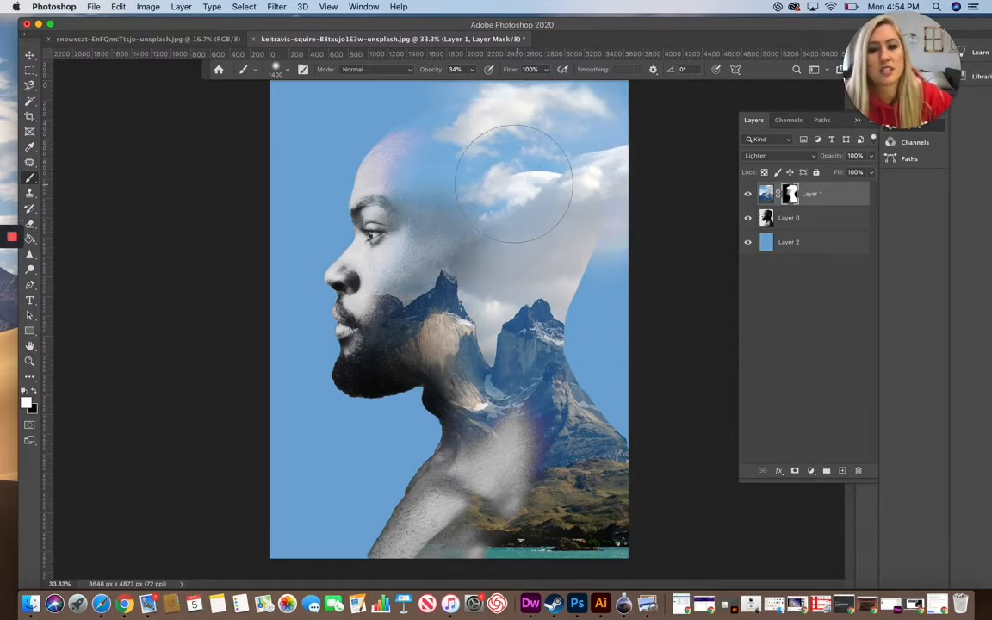
{"action": "key", "text": "bracketleft"}
{"action": "key", "text": "bracketleft"}
{"action": "key", "text": "bracketleft"}
{"action": "key", "text": "bracketleft"}
{"action": "key", "text": "bracketleft"}
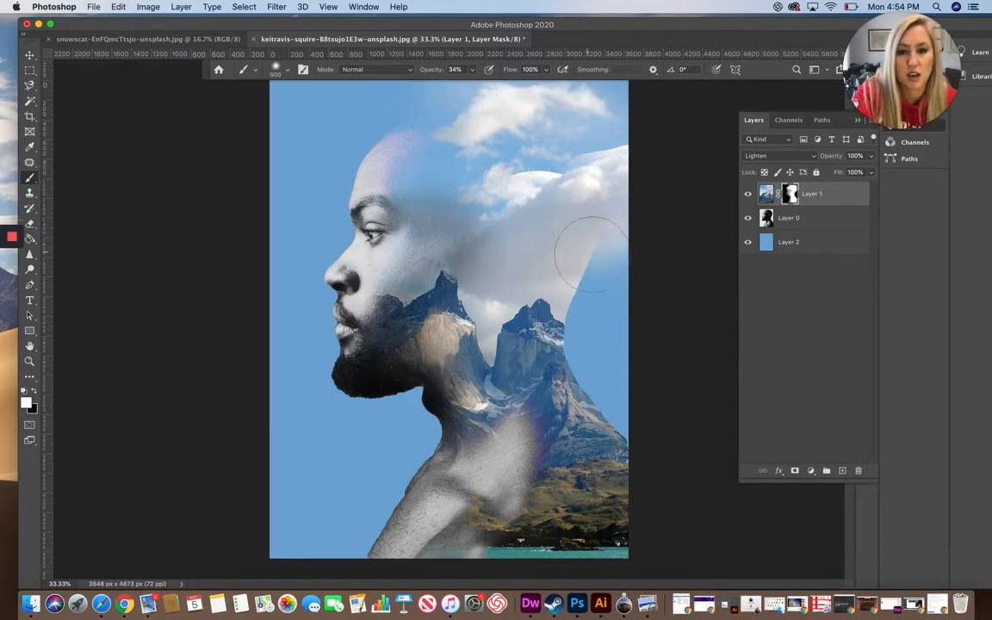
{"action": "mouse_move", "coordinate": [592, 254]}
{"action": "left_mouse_down"}
{"action": "mouse_move", "coordinate": [588, 263]}
{"action": "mouse_move", "coordinate": [607, 269]}
{"action": "left_mouse_up"}
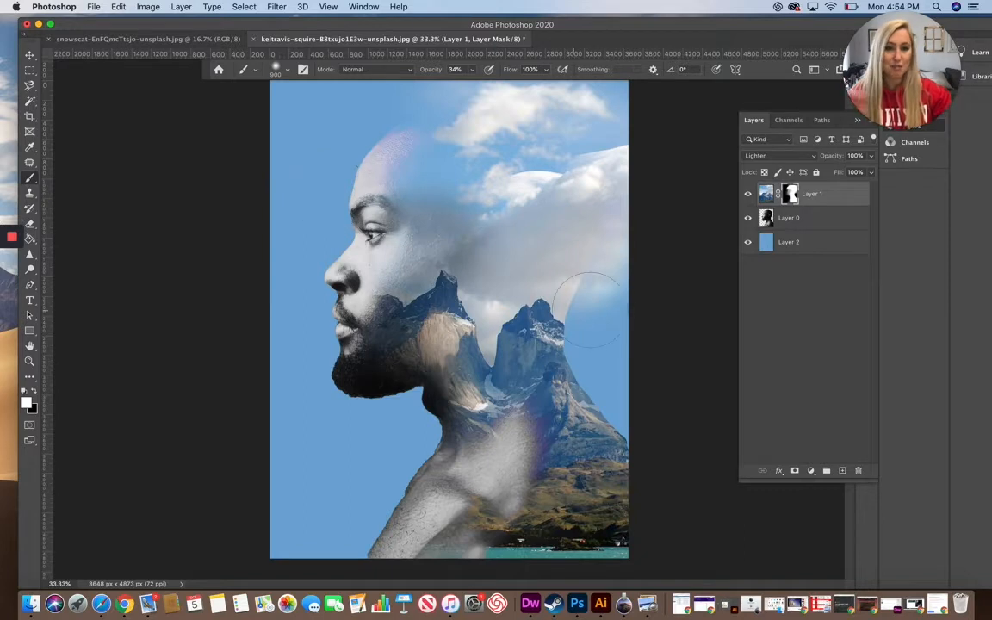
- Select the portrait layer and activate the Sharpen Tool
{"action": "left_click", "coordinate": [792, 245]}
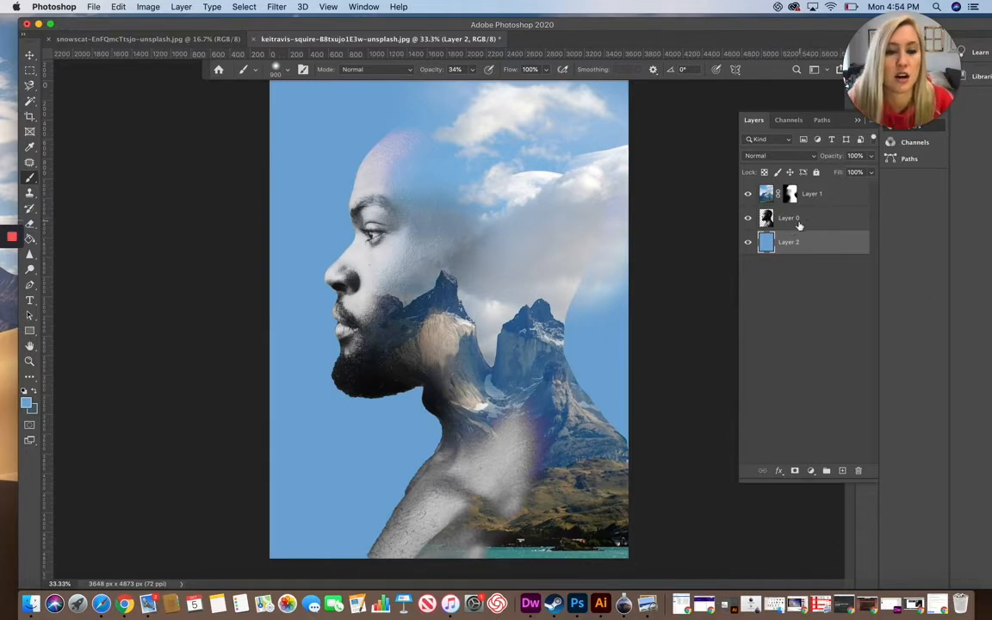
{"action": "left_click", "coordinate": [790, 219]}
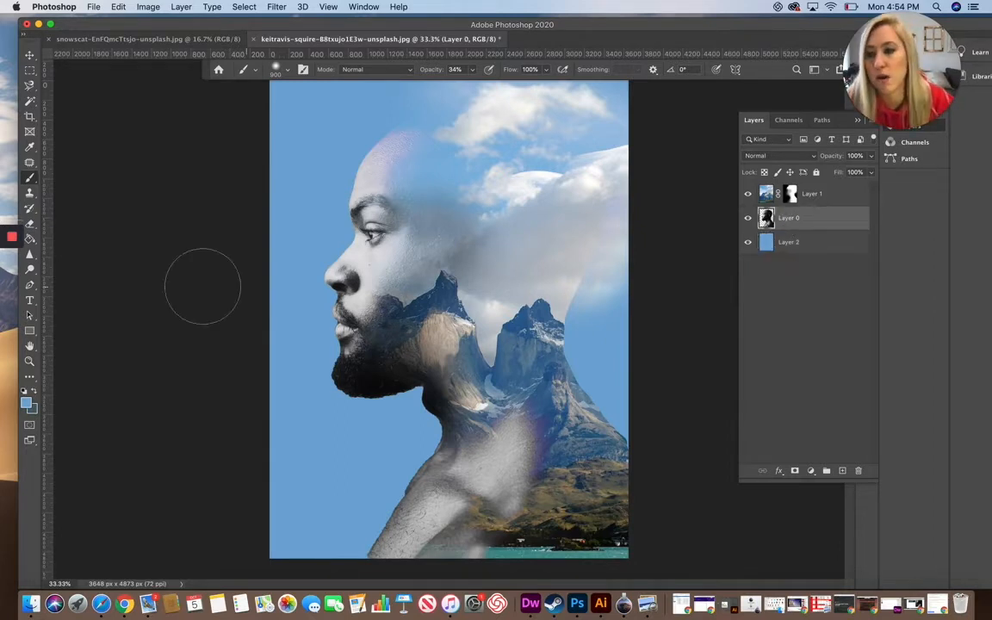
{"action": "left_click", "coordinate": [30, 255]}
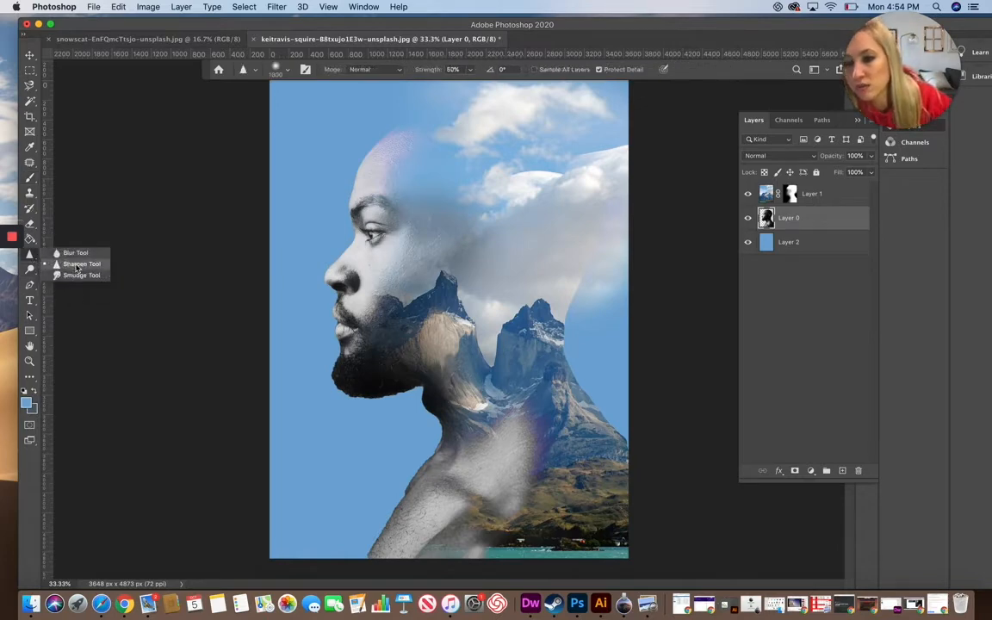
{"action": "left_click", "coordinate": [75, 266]}
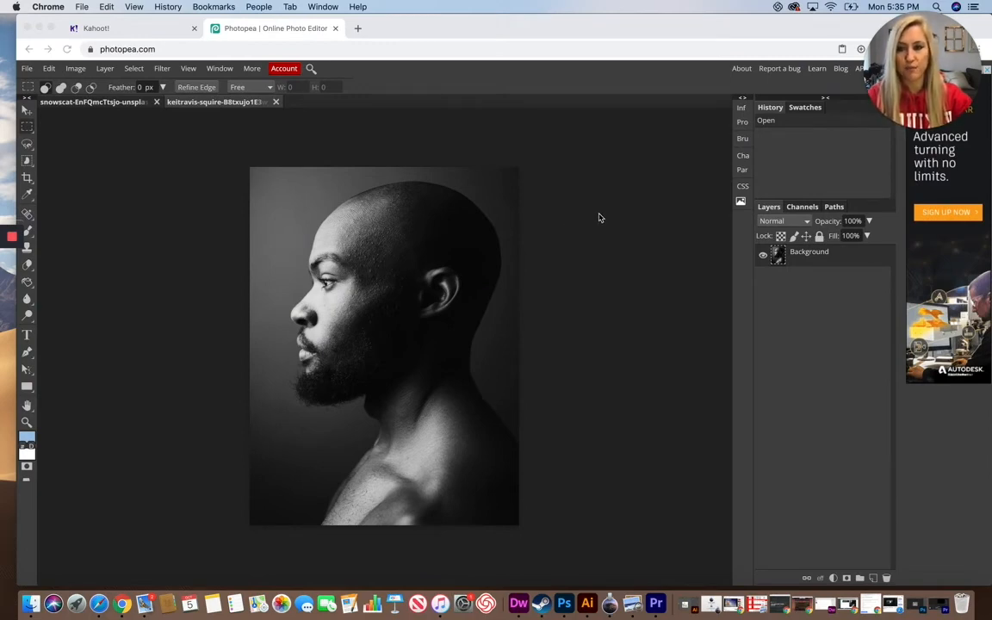
- In Photopea, clear the selection in the portrait document, look at the mountain photo and return to the portrait
{"action": "left_click", "coordinate": [120, 105]}
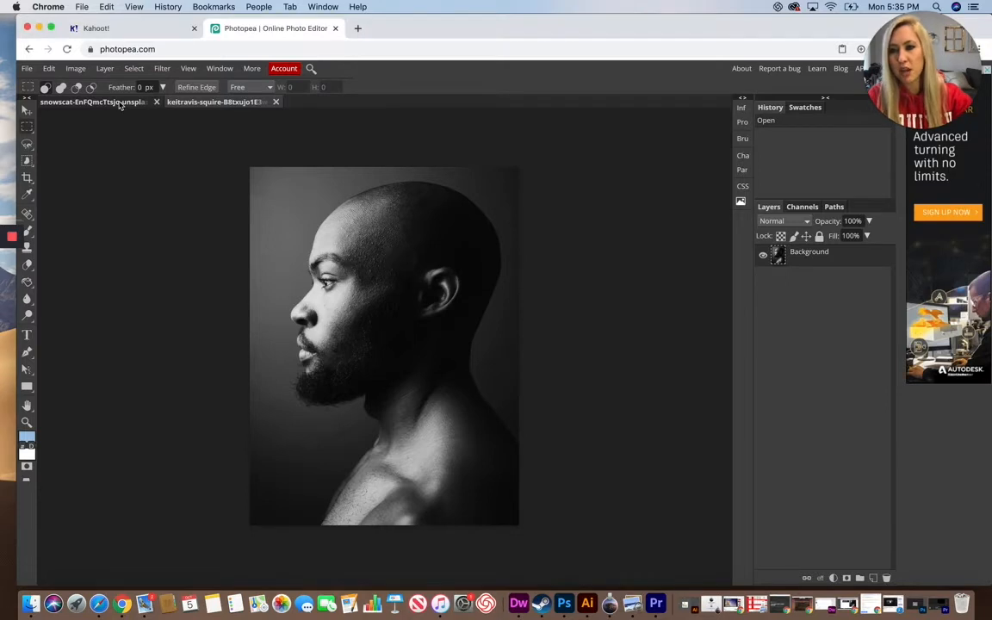
{"action": "key", "text": "super+d"}
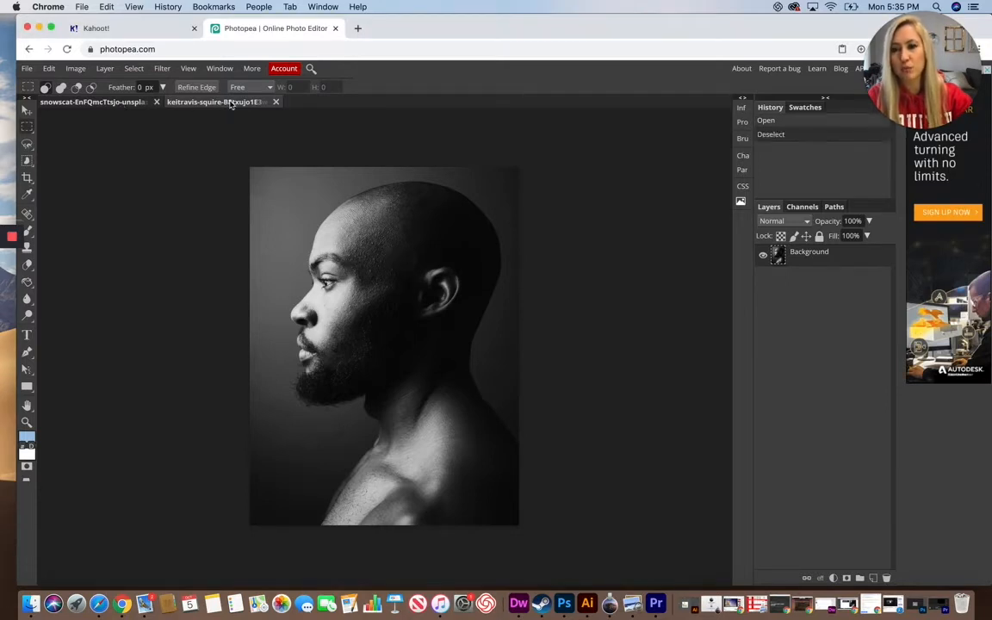
{"action": "left_click", "coordinate": [135, 104]}
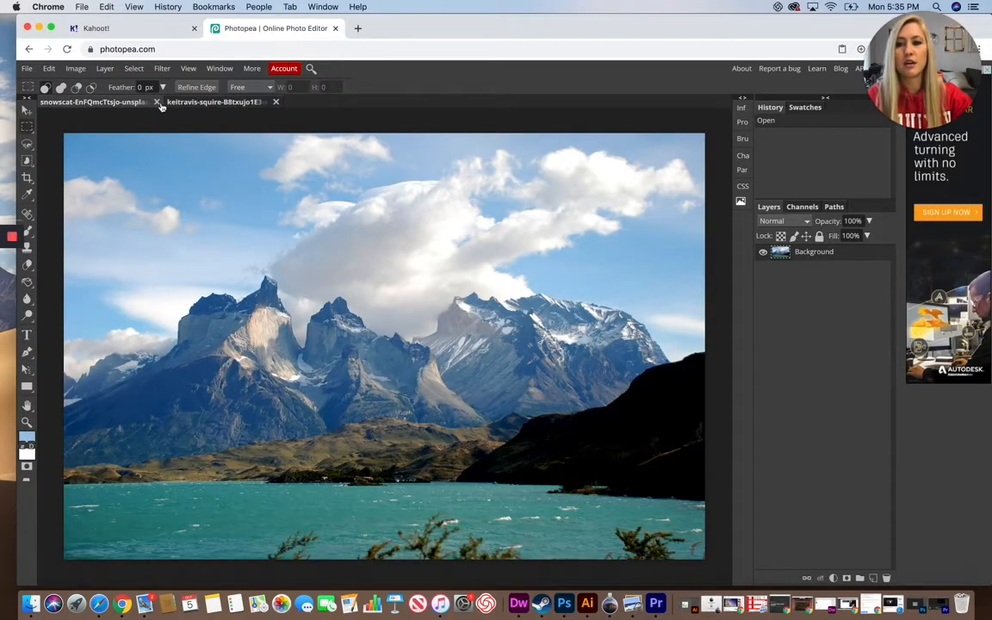
{"action": "left_click", "coordinate": [197, 104]}
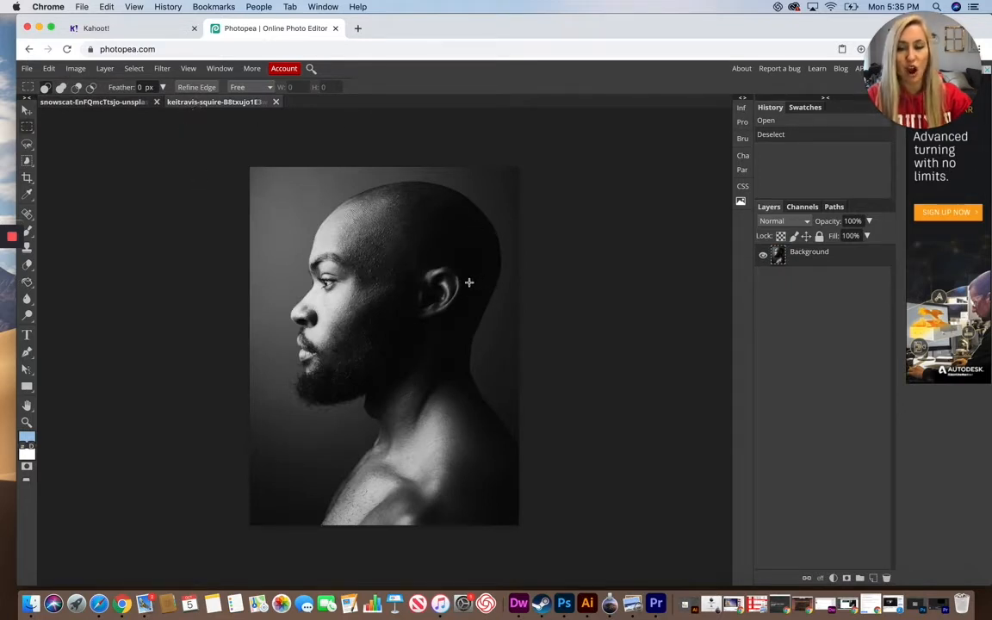
- Apply the Black & White adjustment to the portrait with its default values
{"action": "left_click", "coordinate": [76, 69]}
{"action": "mouse_move", "coordinate": [96, 88]}
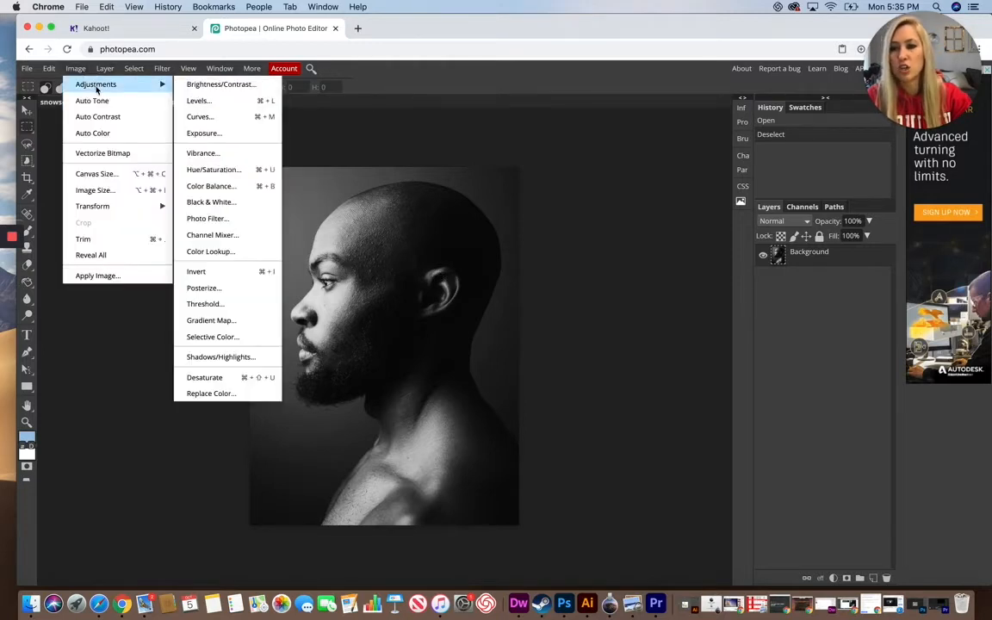
{"action": "left_click", "coordinate": [231, 203]}
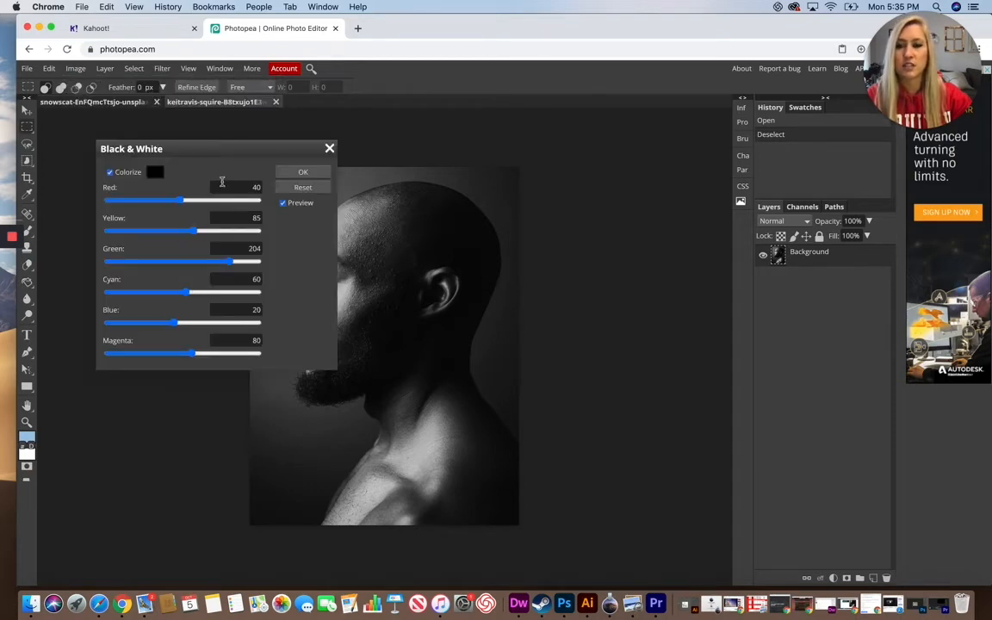
{"action": "left_click", "coordinate": [303, 172]}
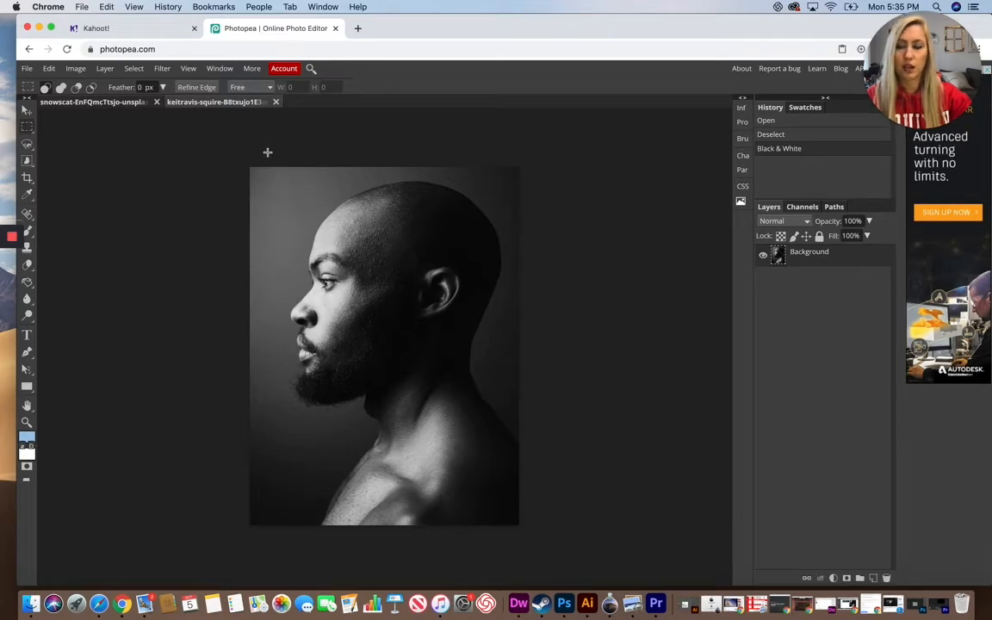
- Select the whole mountain photo, copy it and paste it into the portrait document
{"action": "left_click", "coordinate": [108, 103]}
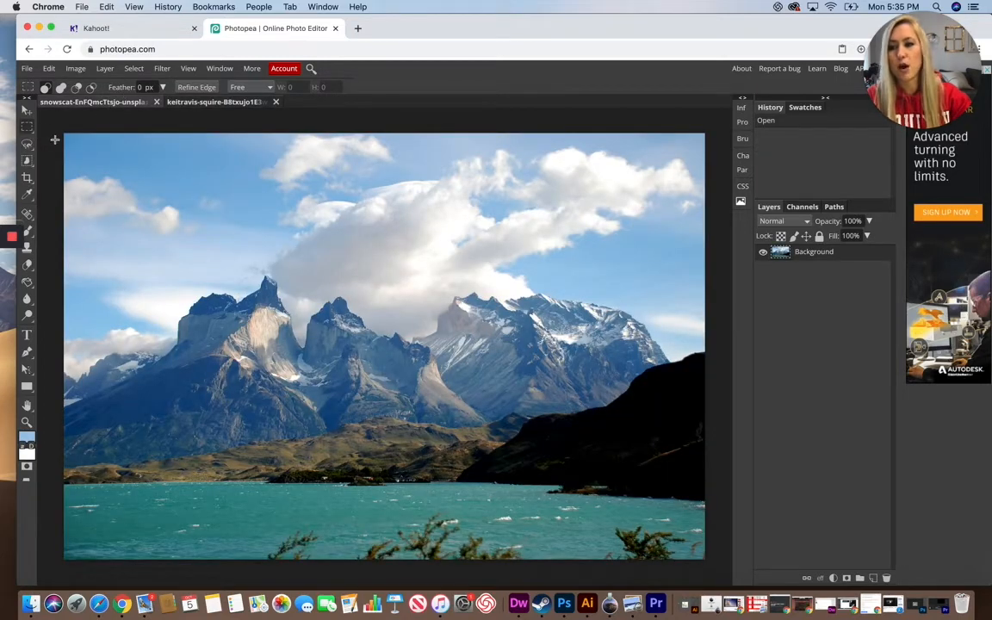
{"action": "left_click_drag", "start_coordinate": [62, 136], "coordinate": [704, 560]}
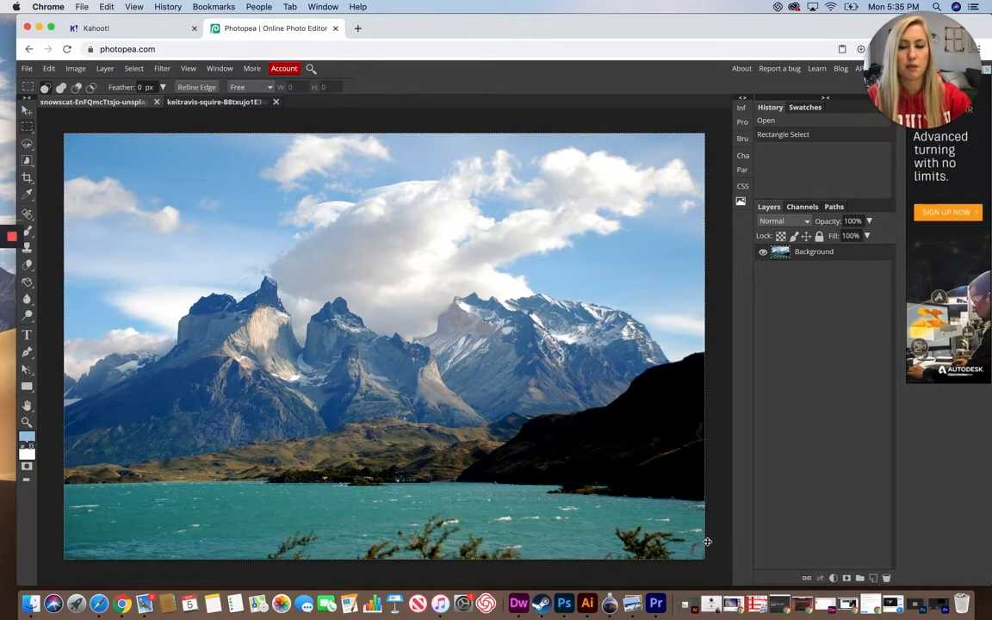
{"action": "left_click", "coordinate": [49, 69]}
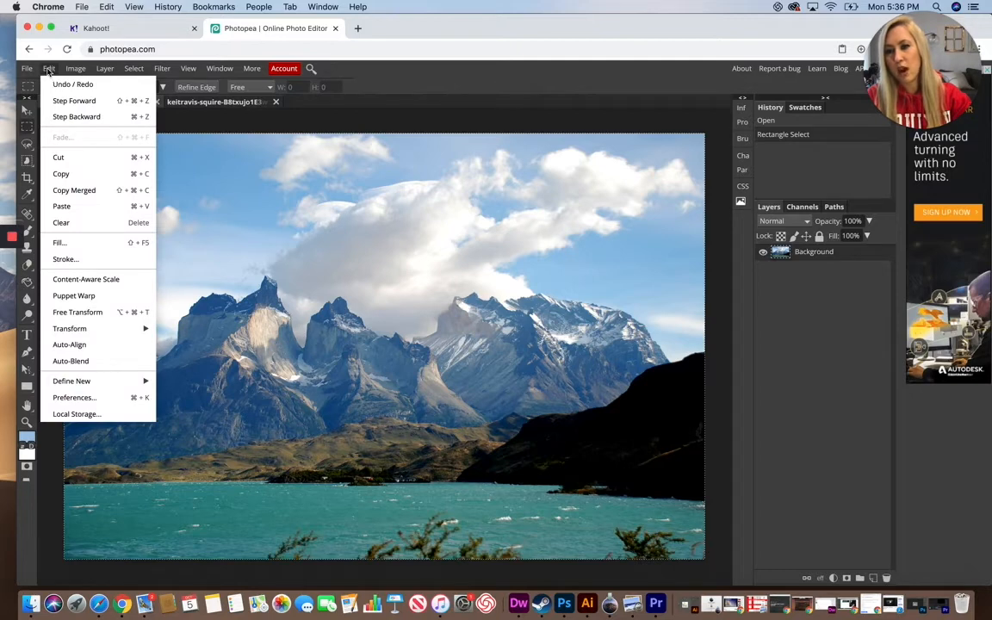
{"action": "left_click", "coordinate": [76, 174]}
{"action": "left_click", "coordinate": [210, 102]}
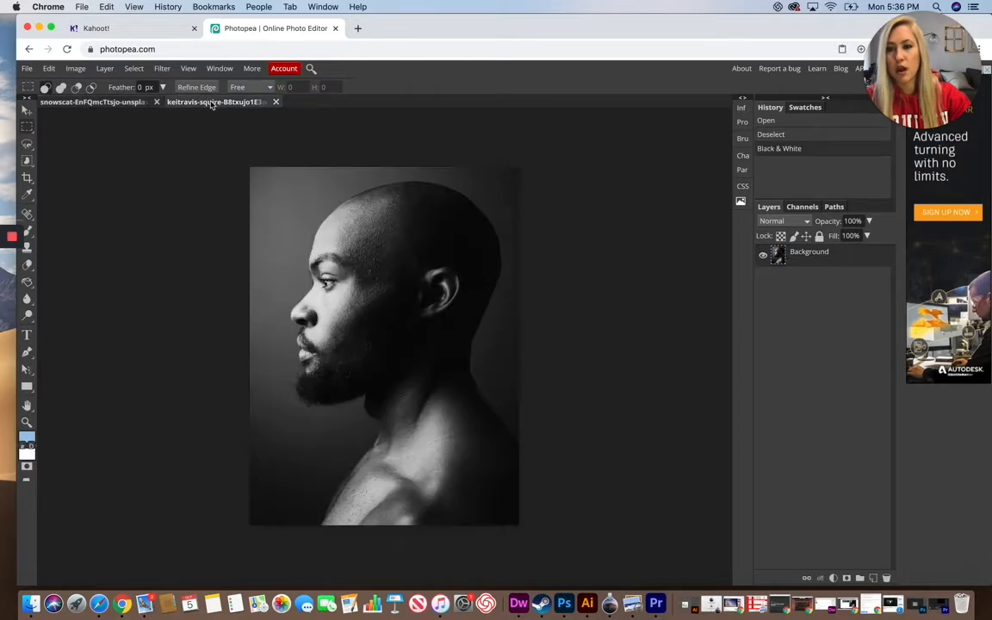
{"action": "left_click", "coordinate": [49, 69]}
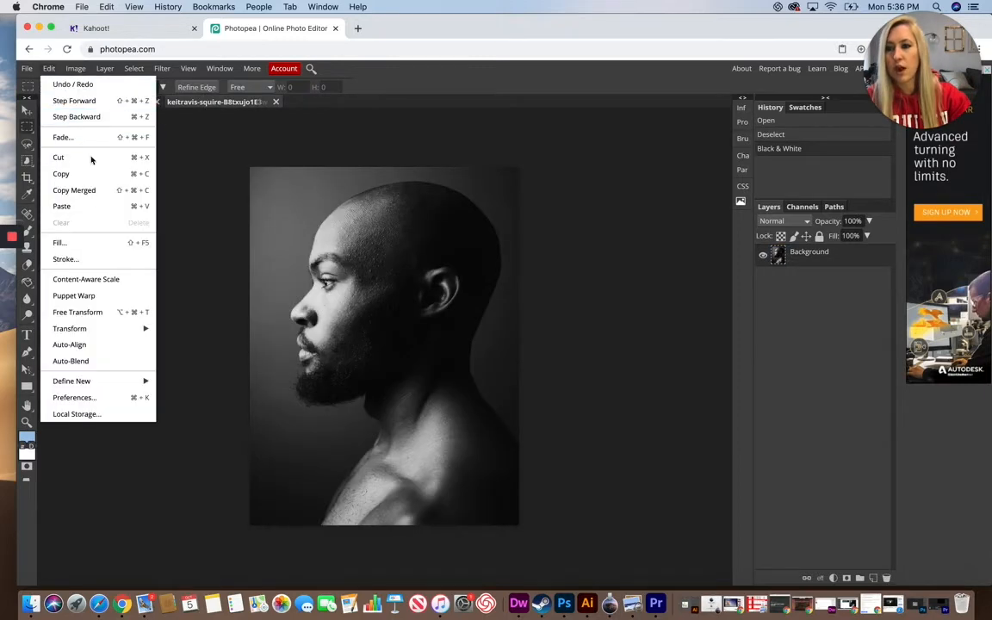
{"action": "left_click", "coordinate": [83, 207]}
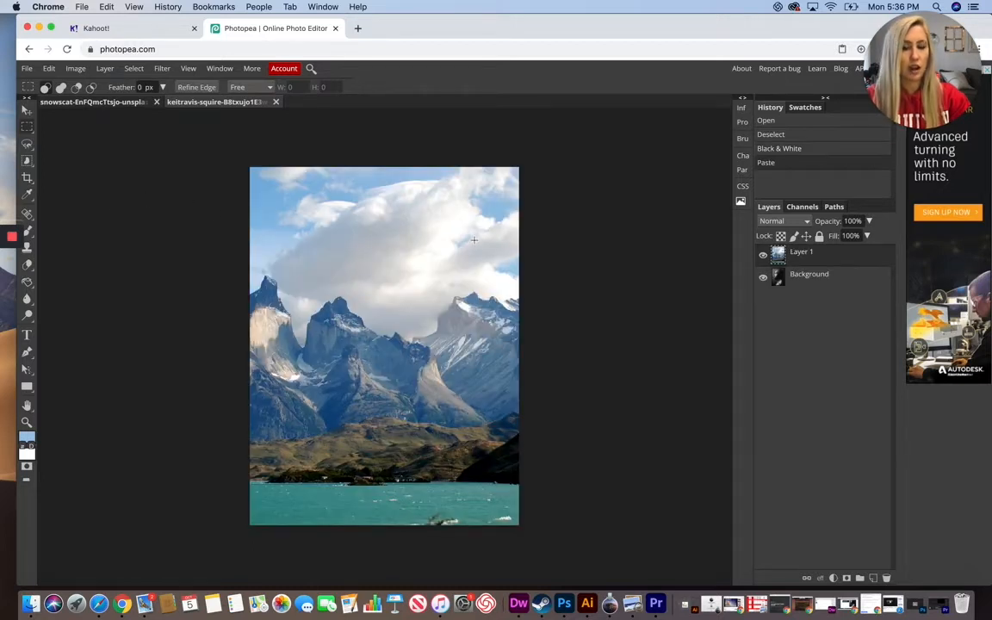
- Lower the mountain layer's opacity to 55% and move the layer so the peaks lie over the man's face and ear
{"action": "left_click", "coordinate": [869, 222]}
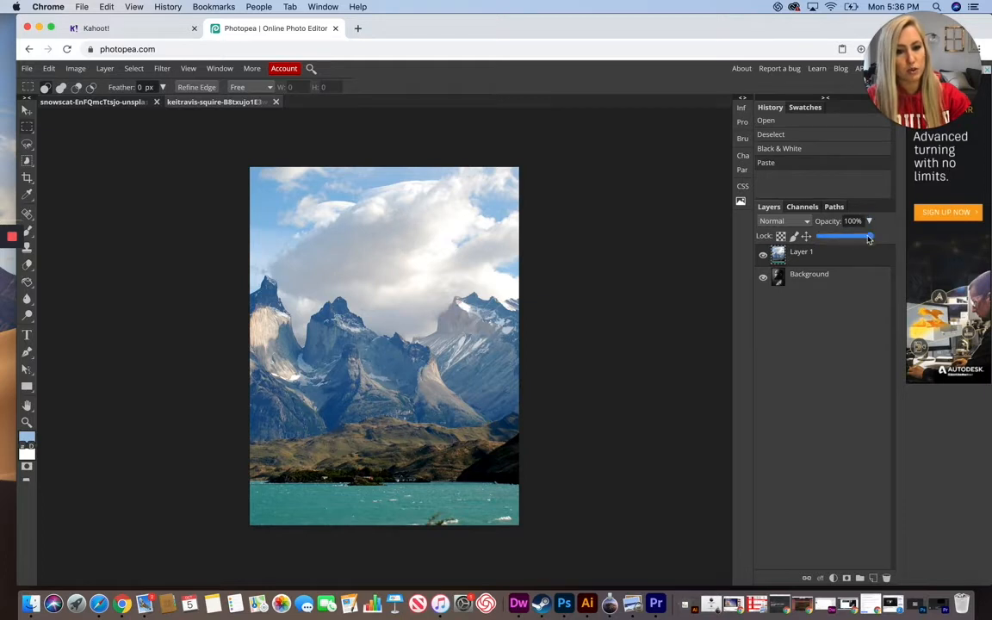
{"action": "left_click_drag", "start_coordinate": [870, 236], "coordinate": [847, 240]}
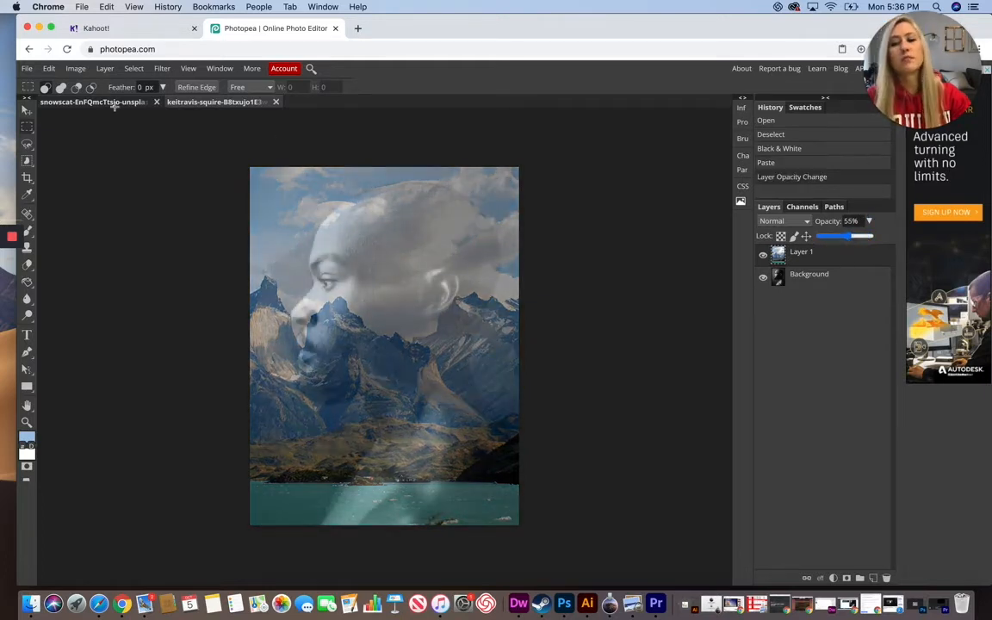
{"action": "left_click", "coordinate": [27, 110]}
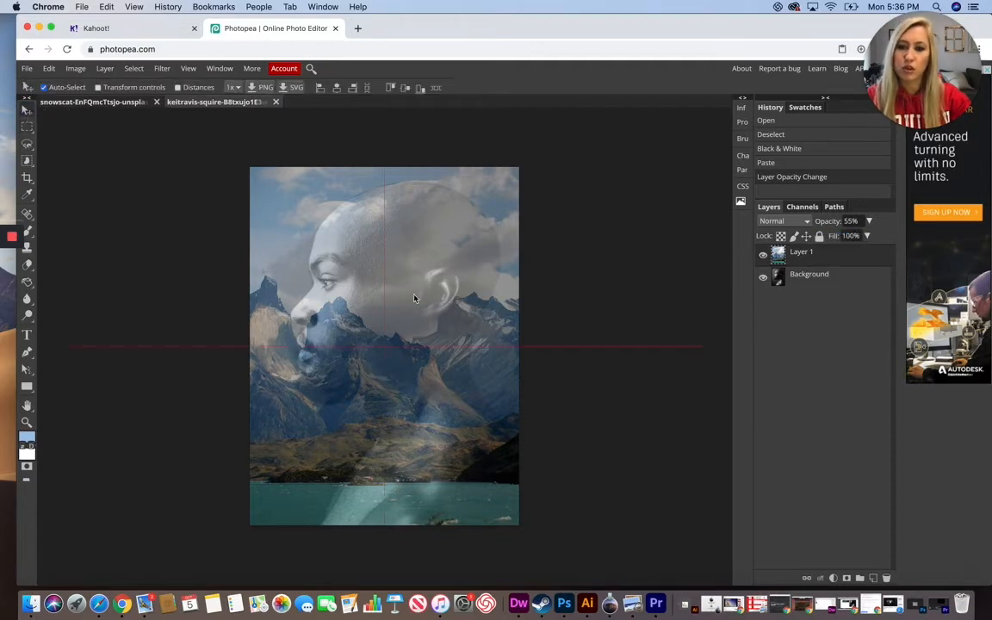
{"action": "left_click_drag", "start_coordinate": [413, 298], "coordinate": [482, 275]}
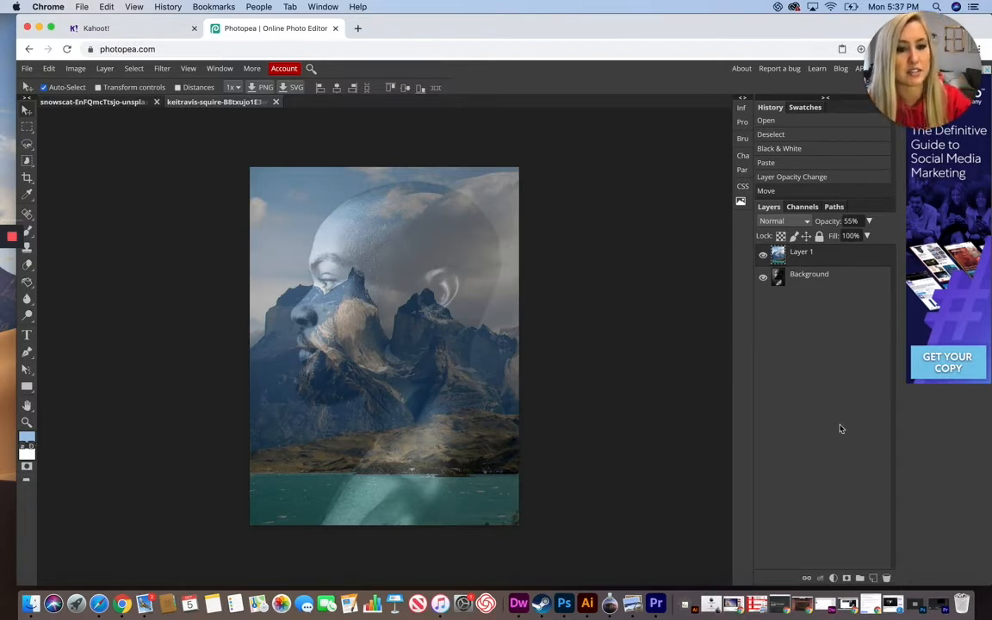
- Add a new empty layer beneath the portrait and set the mountain layer's opacity to 100%
{"action": "left_click", "coordinate": [873, 579]}
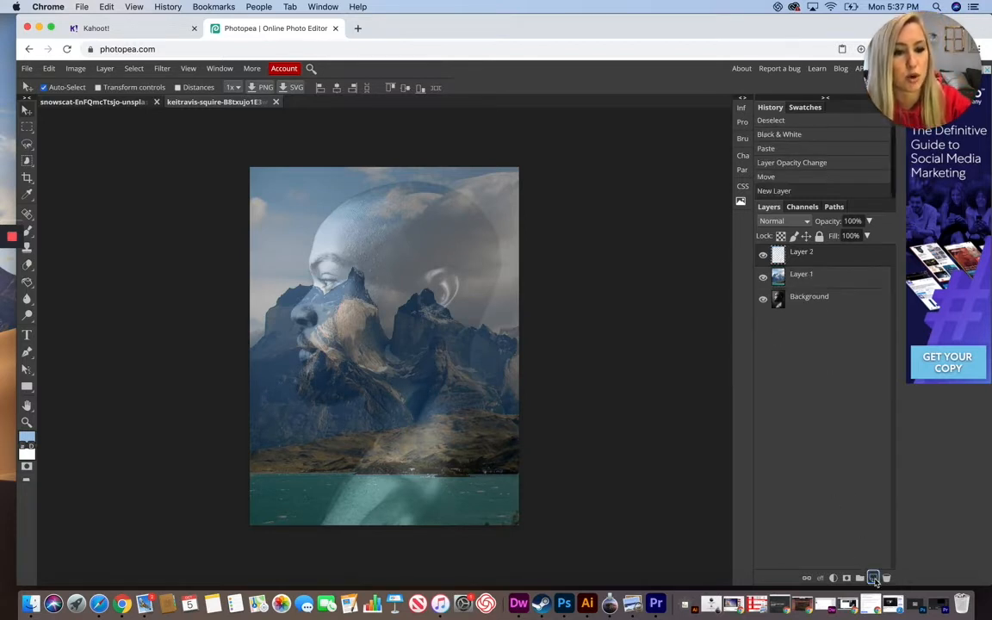
{"action": "left_click_drag", "start_coordinate": [807, 259], "coordinate": [811, 318]}
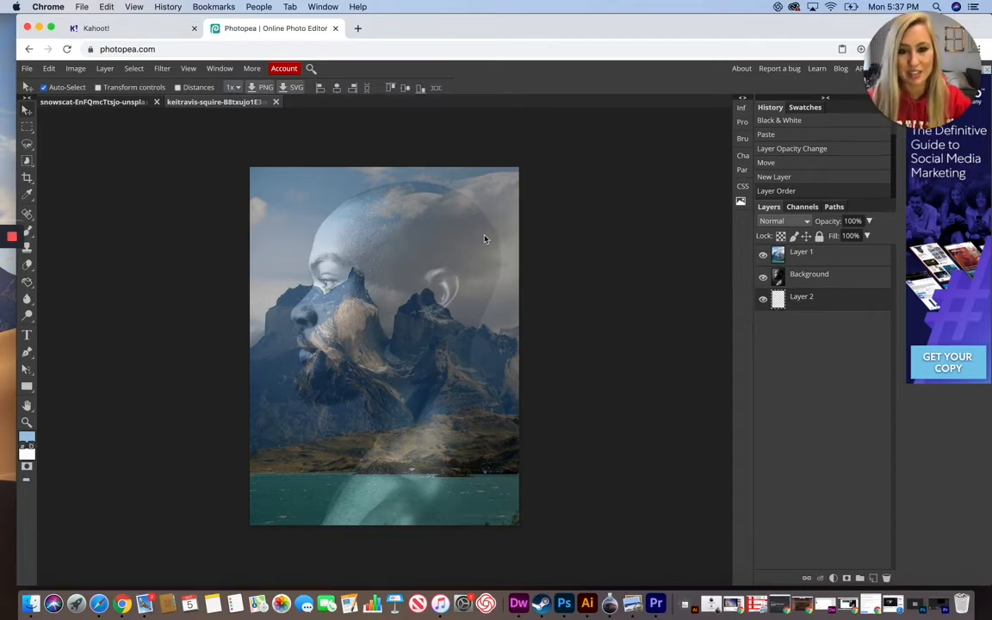
{"action": "left_click", "coordinate": [798, 255]}
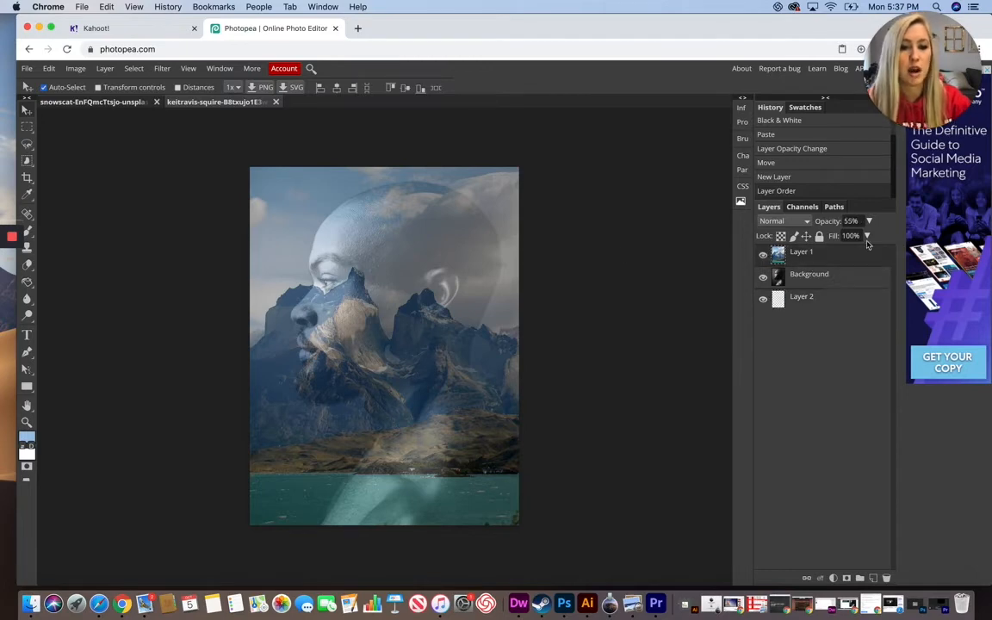
{"action": "left_click", "coordinate": [868, 223]}
{"action": "left_click_drag", "start_coordinate": [854, 236], "coordinate": [891, 241]}
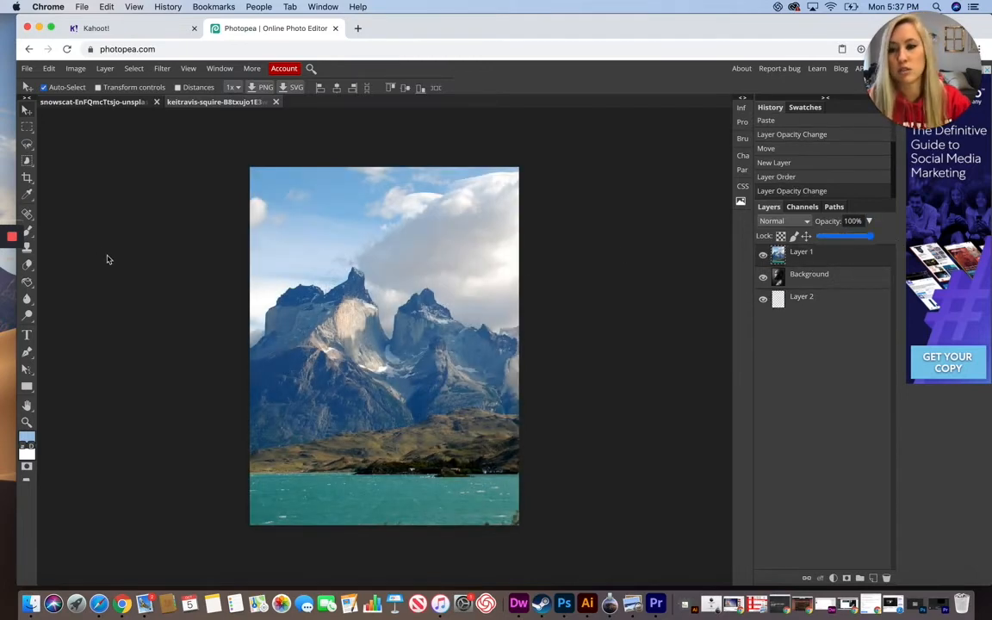
- Sample a light blue from the sky in the mountain photo and fill the empty bottom layer with it
{"action": "left_click", "coordinate": [26, 194]}
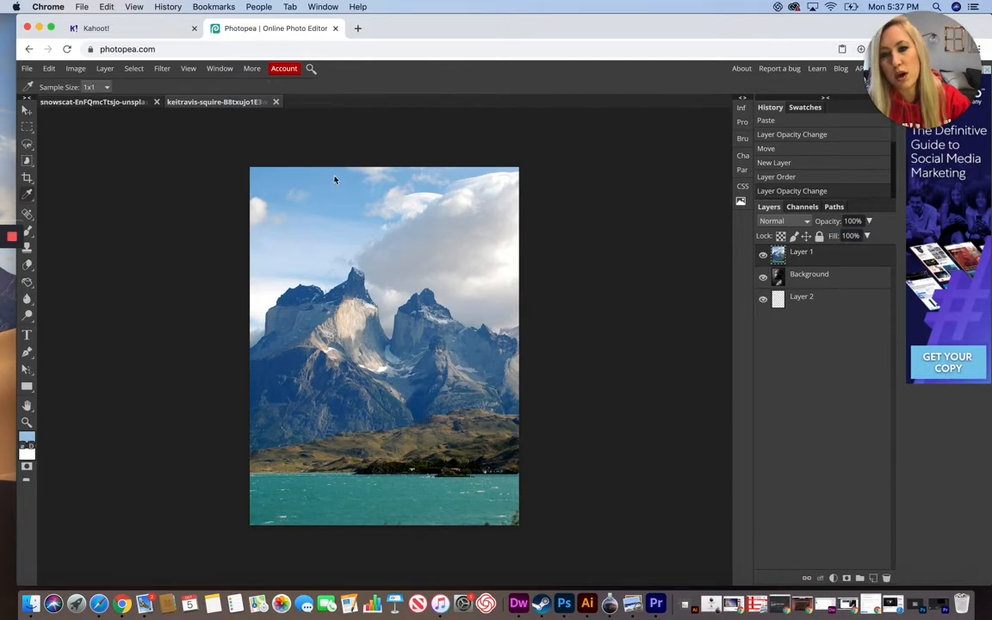
{"action": "left_click", "coordinate": [337, 180]}
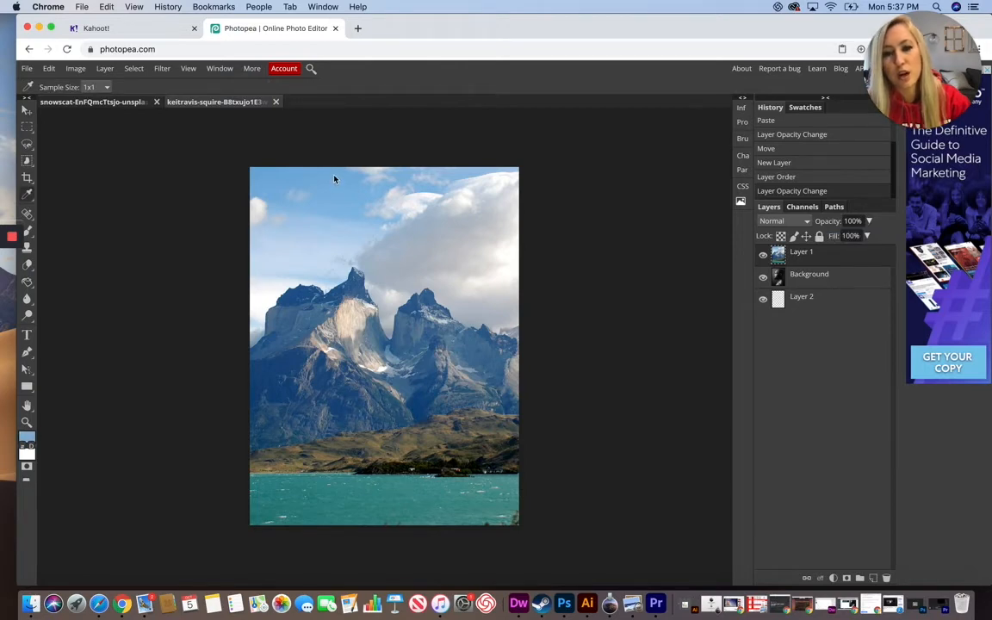
{"action": "left_click", "coordinate": [797, 298]}
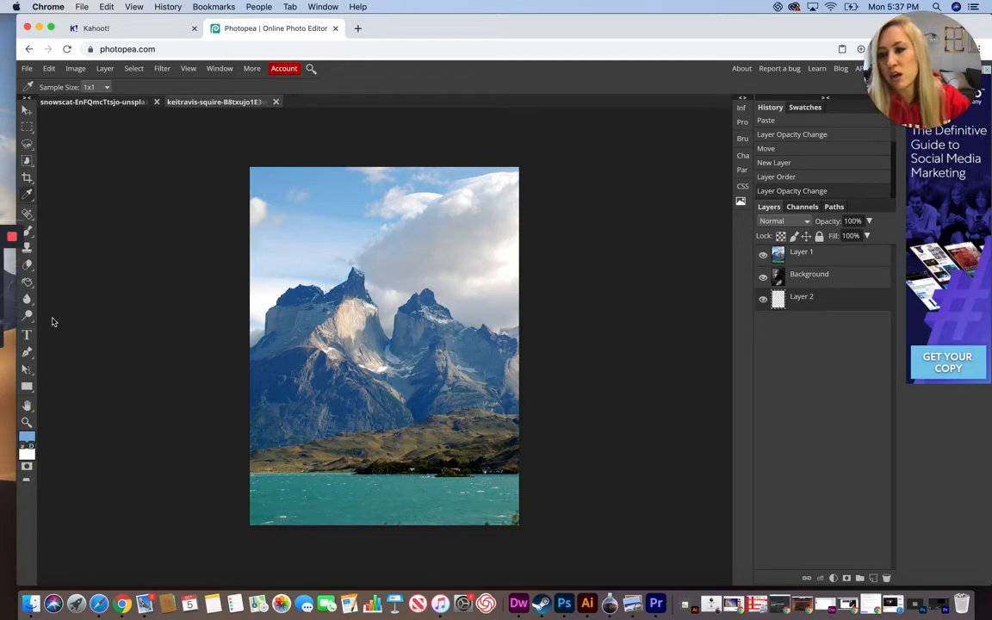
{"action": "left_click", "coordinate": [26, 262]}
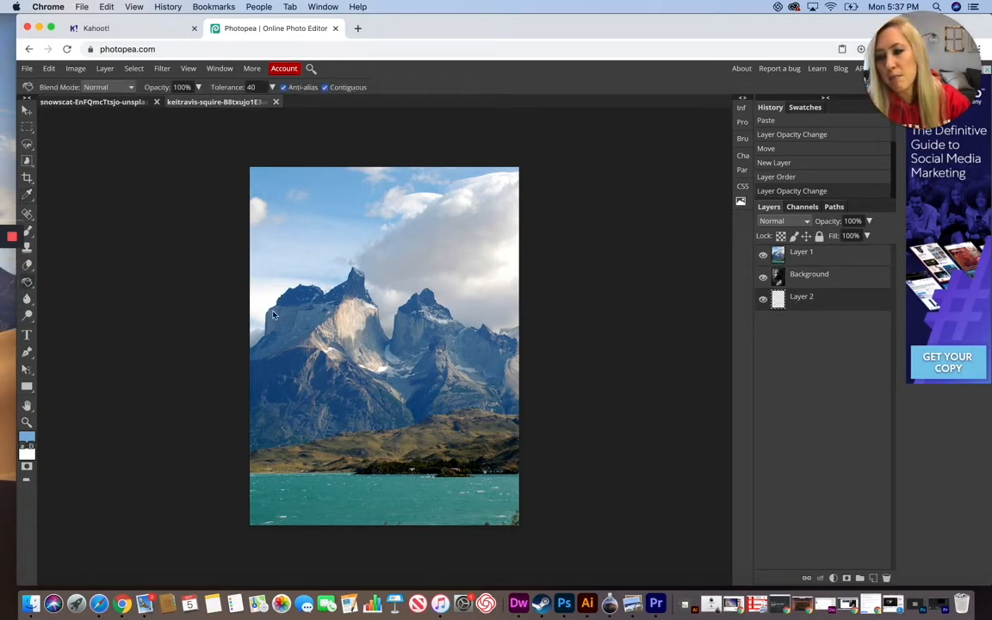
{"action": "left_click", "coordinate": [401, 240]}
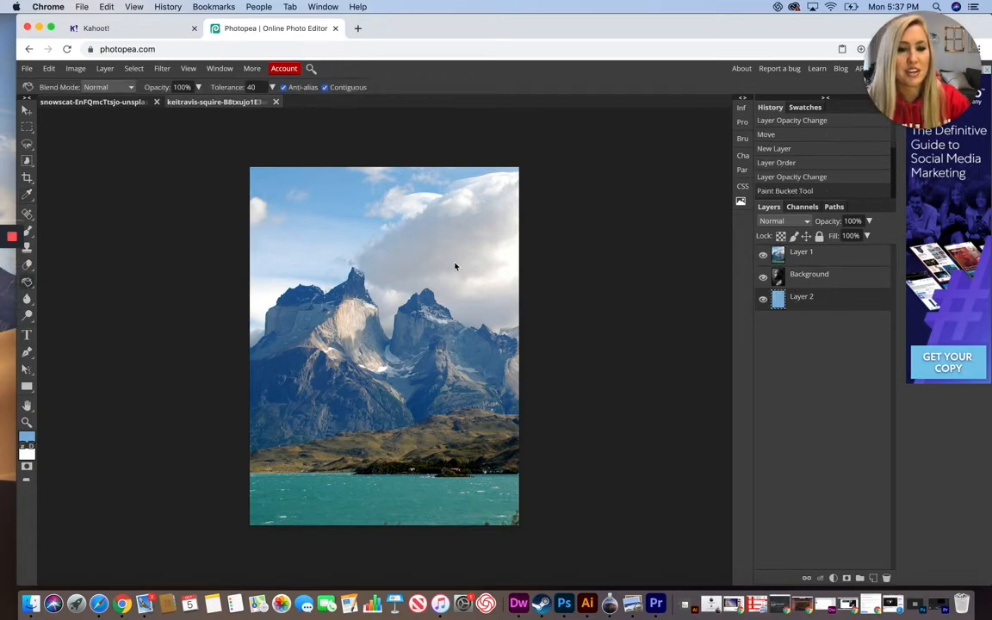
- Hide the mountain and portrait layers to check the blue fill, and show both layers again
{"action": "left_click", "coordinate": [762, 255]}
{"action": "left_click", "coordinate": [762, 276]}
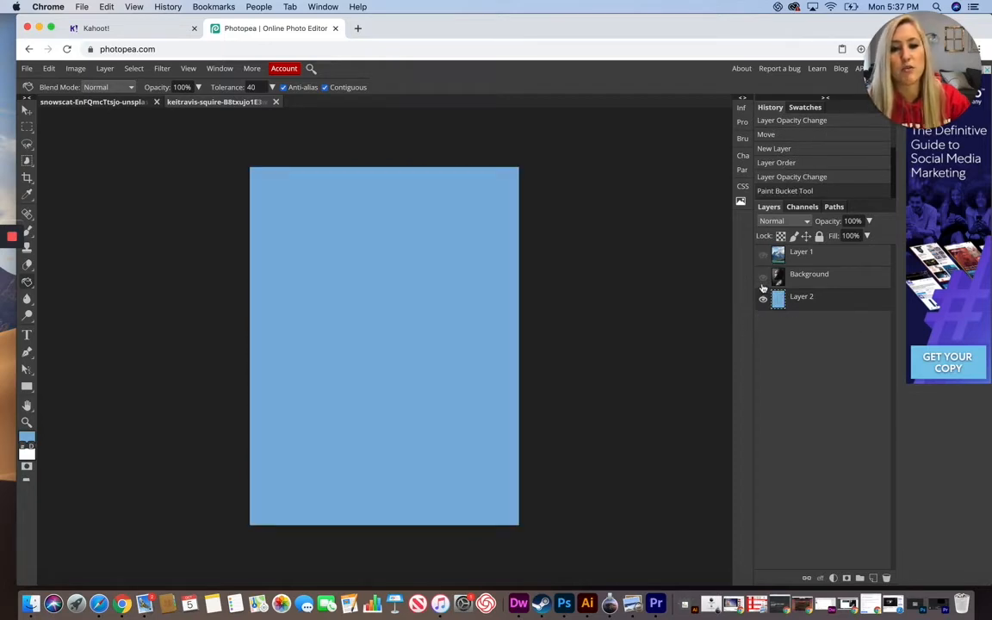
{"action": "left_click", "coordinate": [763, 277]}
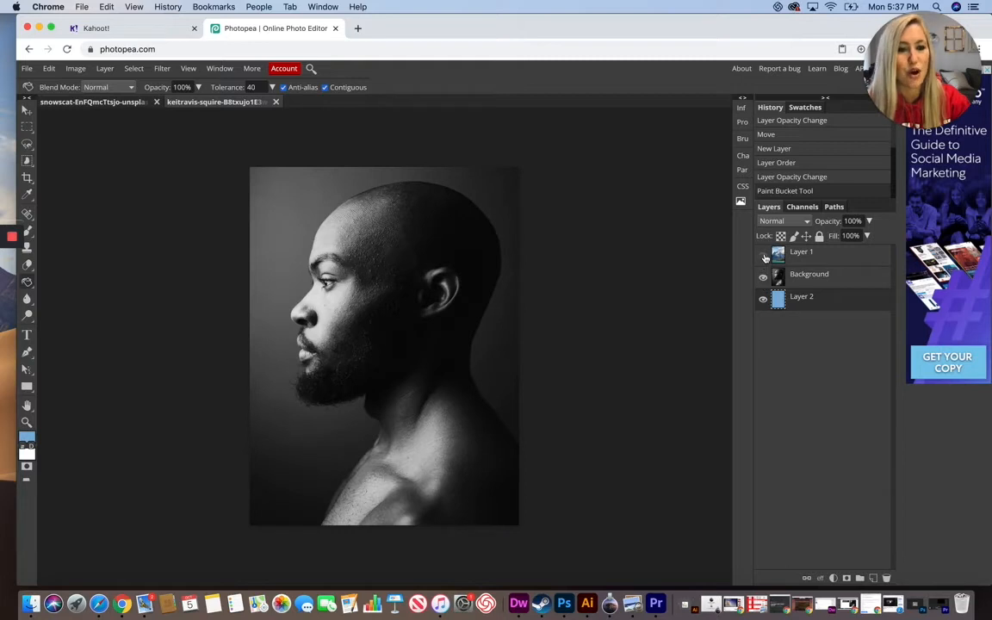
{"action": "left_click", "coordinate": [762, 254]}
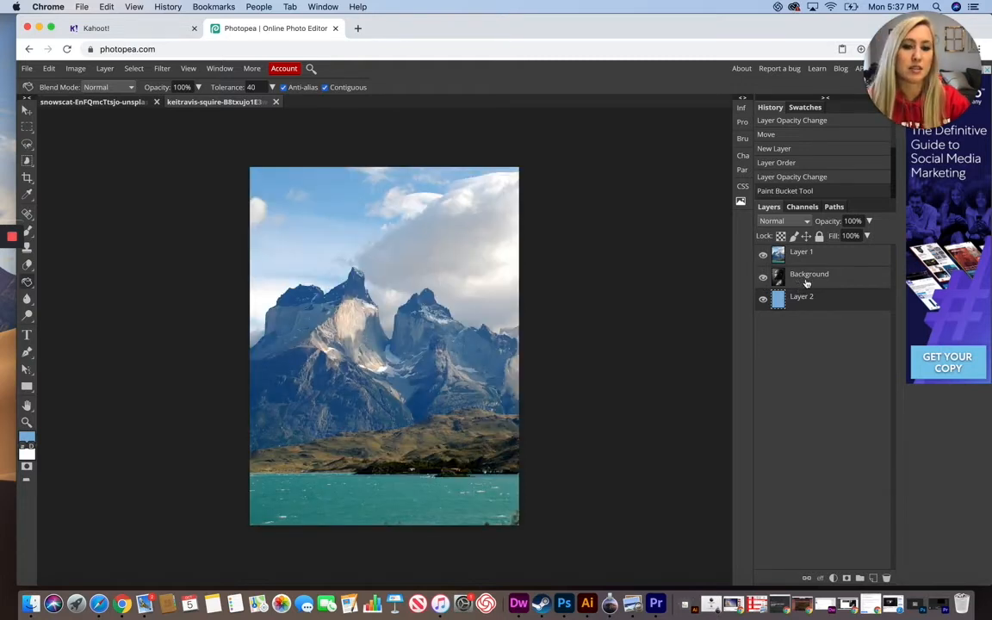
- Hide the mountain layer and trace the man's head, neck and shoulders on the portrait layer with the Magnetic Lasso
{"action": "left_click", "coordinate": [797, 276]}
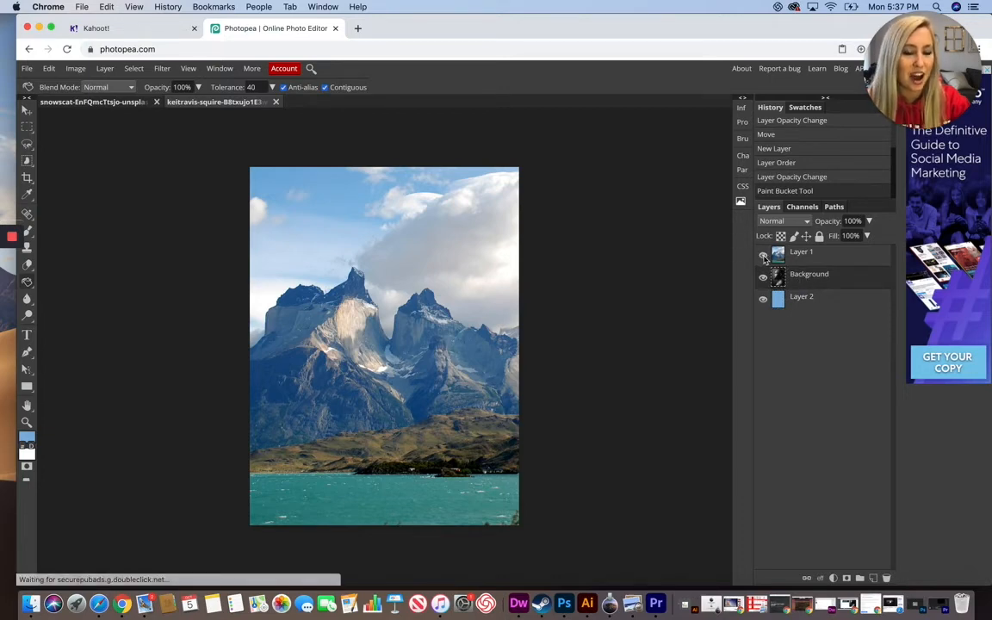
{"action": "left_click", "coordinate": [763, 254]}
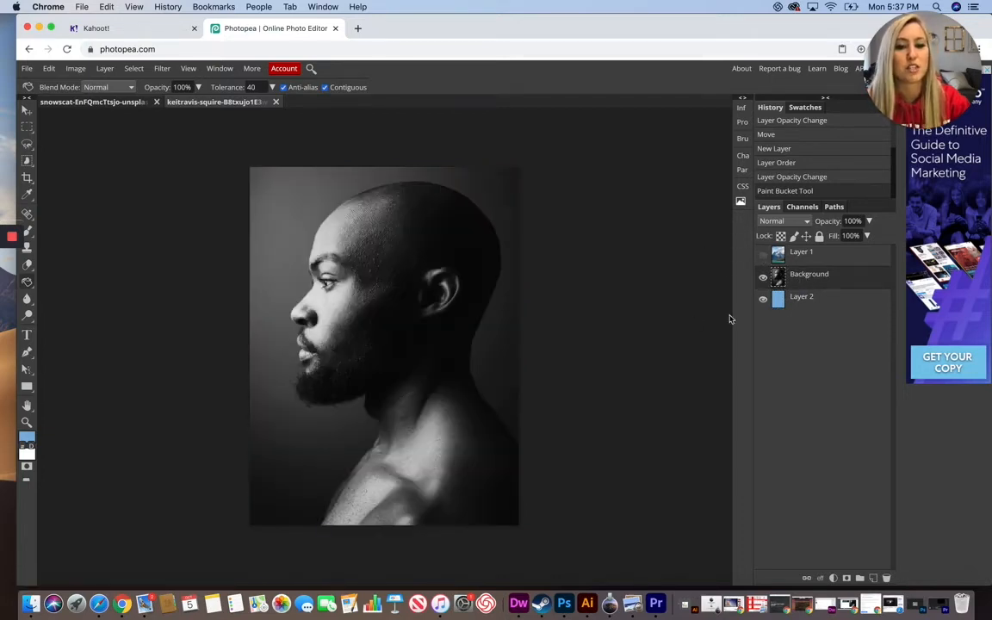
{"action": "left_click", "coordinate": [27, 145]}
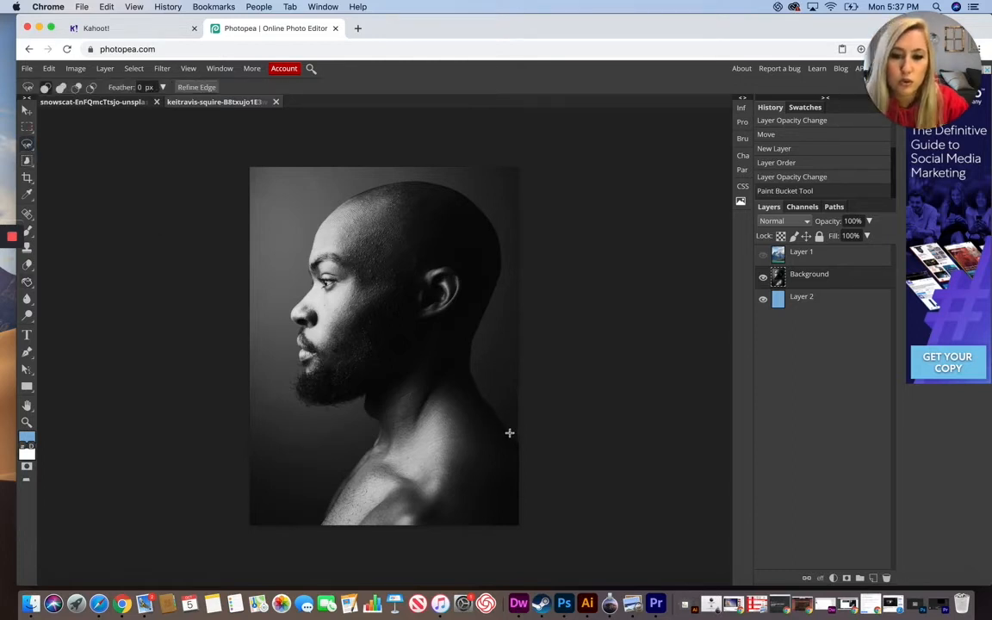
{"action": "left_click", "coordinate": [471, 377]}
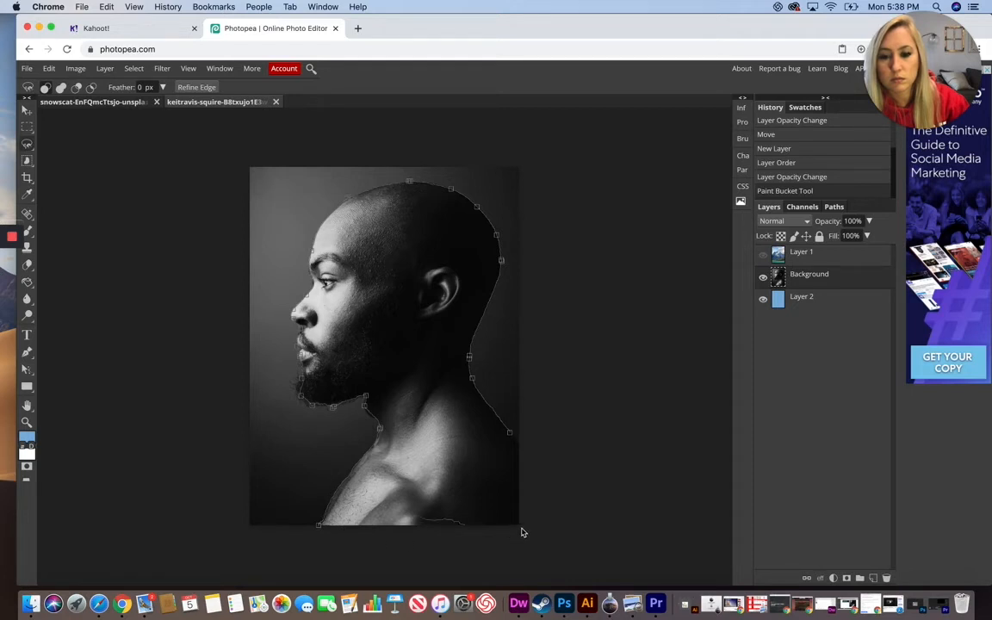
{"action": "double_click", "coordinate": [510, 436]}
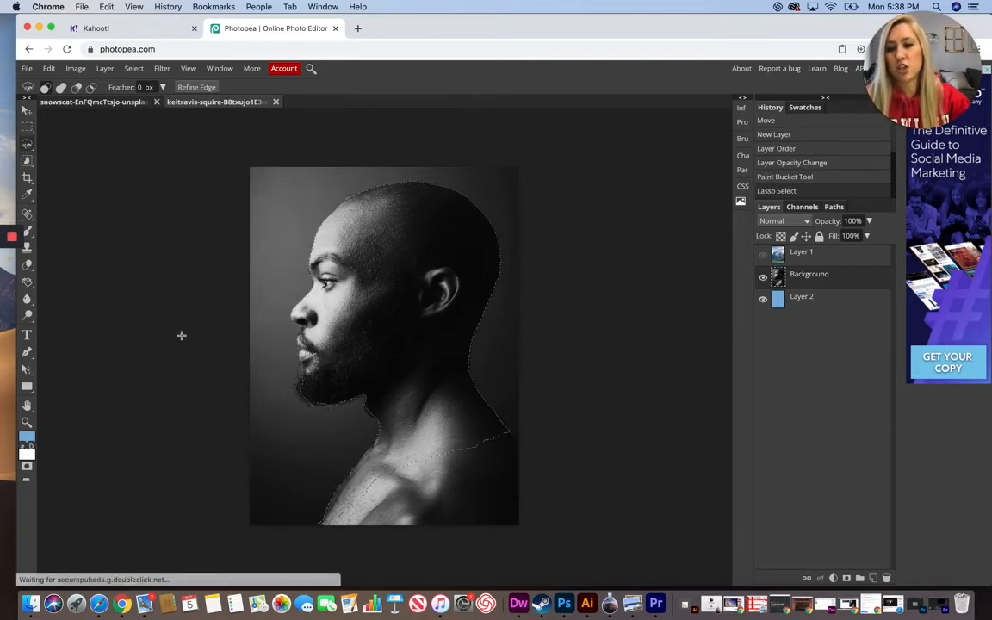
- In Quick Mask mode, with black 000000 as foreground, erase the red overlay from the man's chest and shoulder to include them in the selection
{"action": "left_click", "coordinate": [27, 466]}
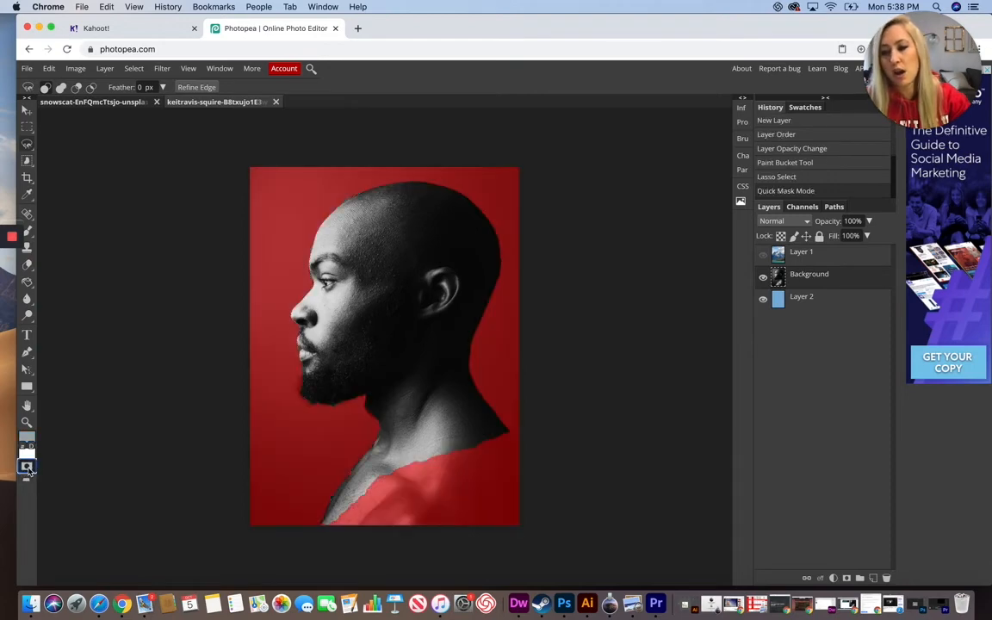
{"action": "left_click", "coordinate": [30, 267]}
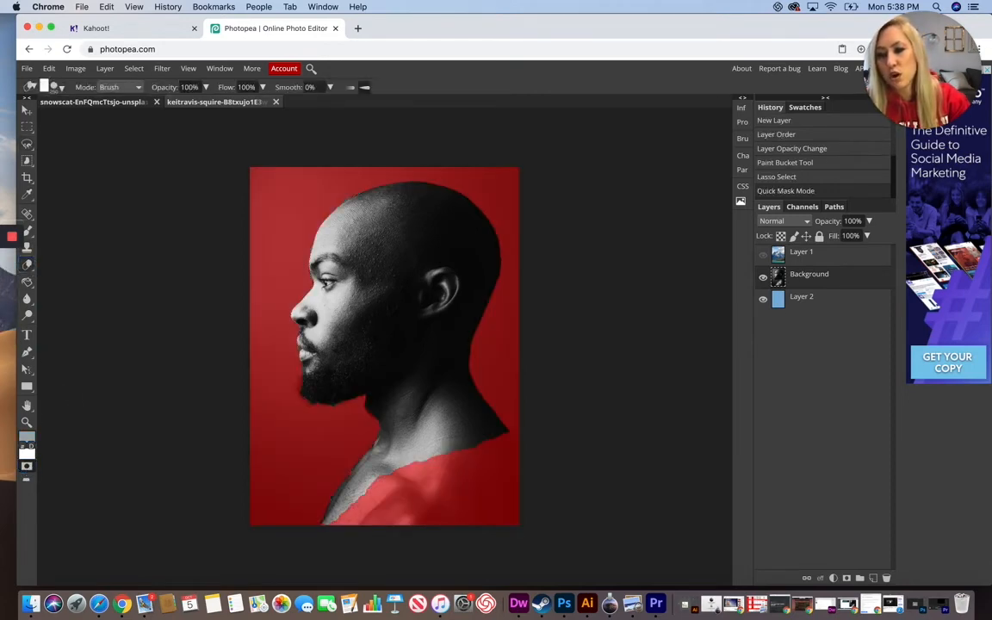
{"action": "left_click", "coordinate": [27, 436]}
{"action": "left_click_drag", "start_coordinate": [155, 255], "coordinate": [78, 307]}
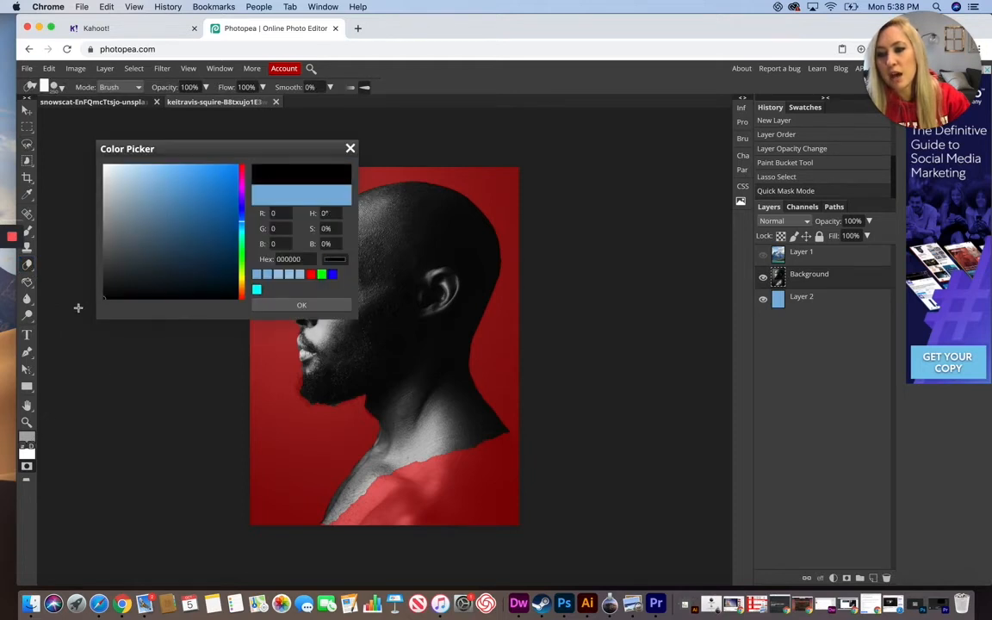
{"action": "left_click", "coordinate": [301, 305]}
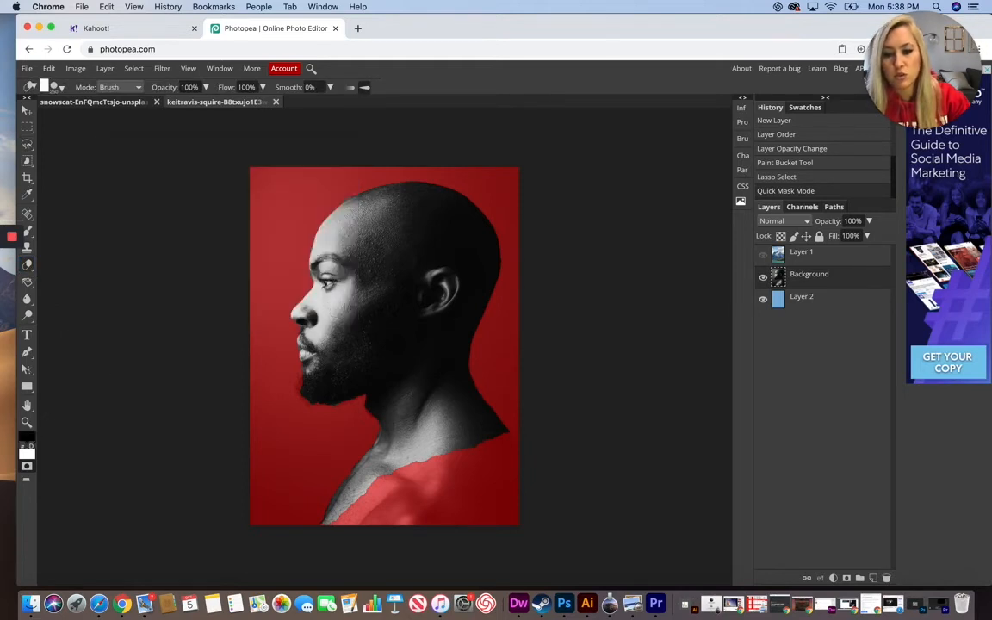
{"action": "mouse_move", "coordinate": [436, 470]}
{"action": "left_mouse_down"}
{"action": "mouse_move", "coordinate": [388, 478]}
{"action": "mouse_move", "coordinate": [396, 466]}
{"action": "mouse_move", "coordinate": [389, 492]}
{"action": "left_mouse_up"}
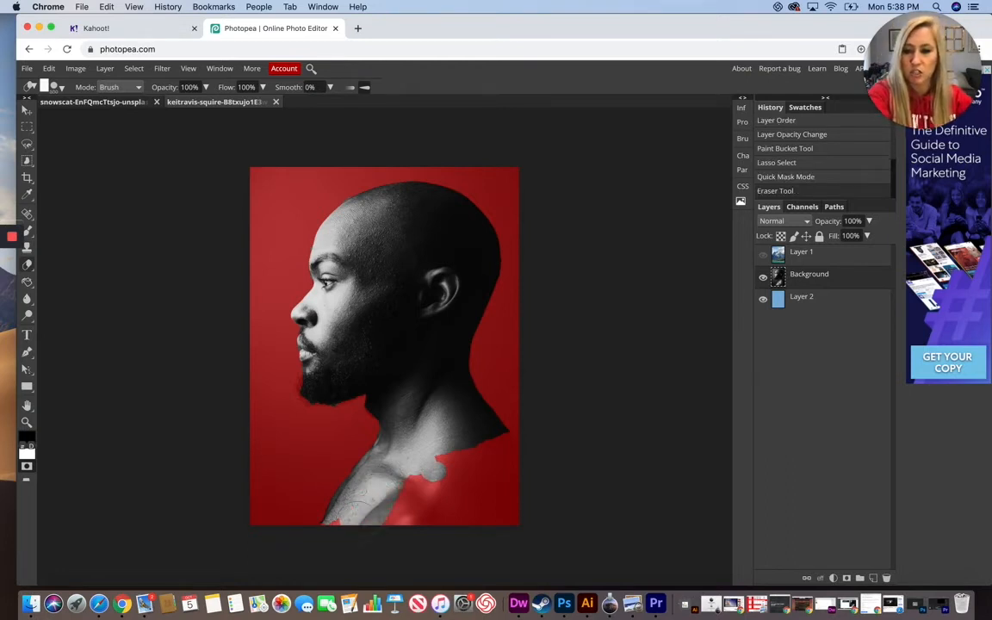
{"action": "mouse_move", "coordinate": [355, 530]}
{"action": "left_mouse_down"}
{"action": "mouse_move", "coordinate": [449, 457]}
{"action": "mouse_move", "coordinate": [507, 470]}
{"action": "left_mouse_up"}
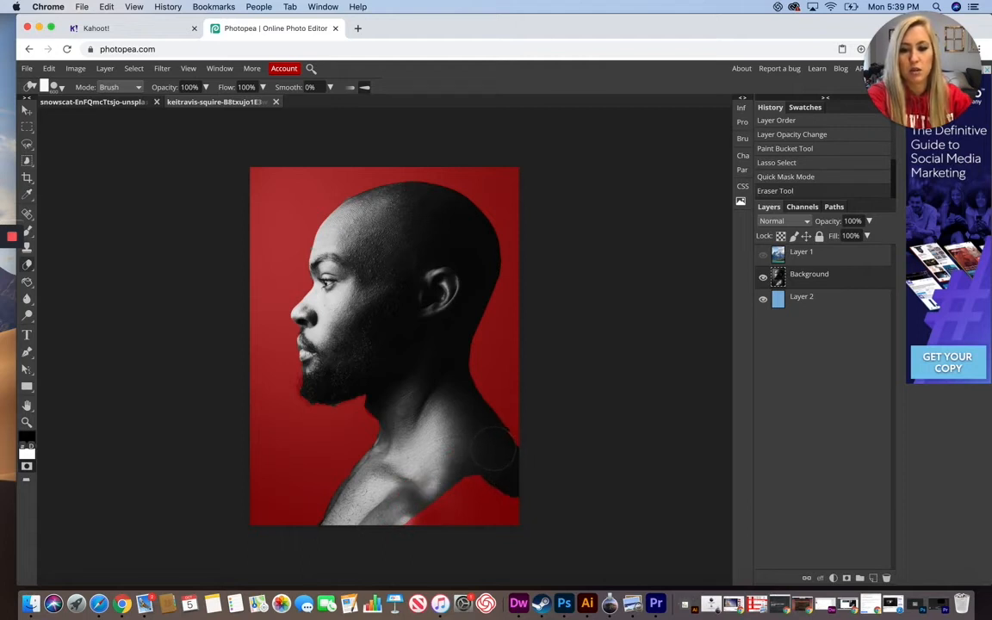
{"action": "mouse_move", "coordinate": [454, 450]}
{"action": "left_mouse_down"}
{"action": "mouse_move", "coordinate": [452, 459]}
{"action": "mouse_move", "coordinate": [429, 457]}
{"action": "mouse_move", "coordinate": [428, 443]}
{"action": "mouse_move", "coordinate": [370, 469]}
{"action": "left_mouse_up"}
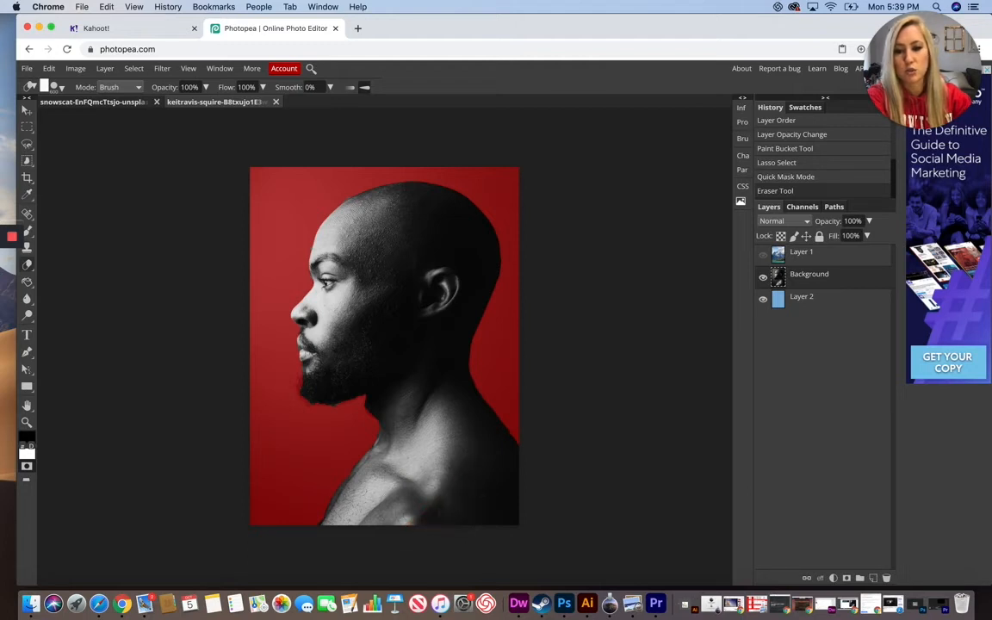
{"action": "left_click", "coordinate": [468, 469]}
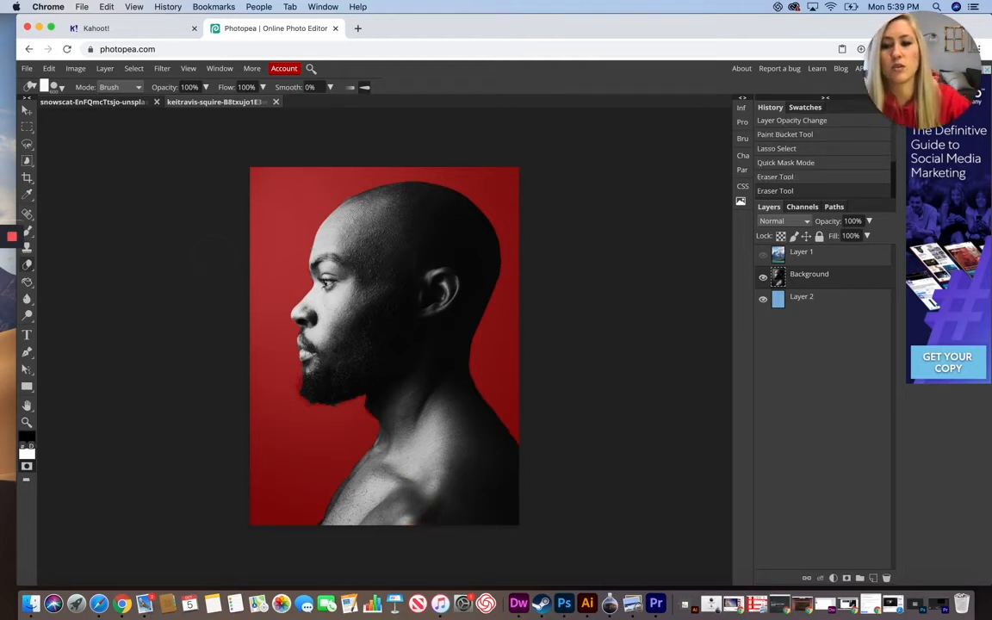
{"action": "left_click", "coordinate": [27, 466]}
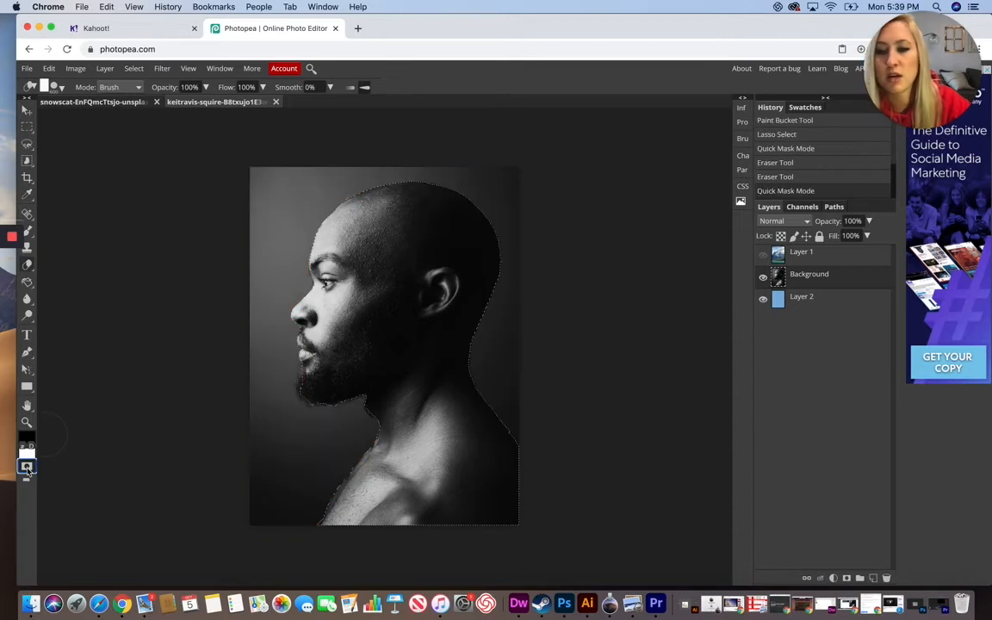
- Set the selection tool's feather to 2 px, invert the selection and delete the dark backdrop around the man
{"action": "left_click", "coordinate": [29, 162]}
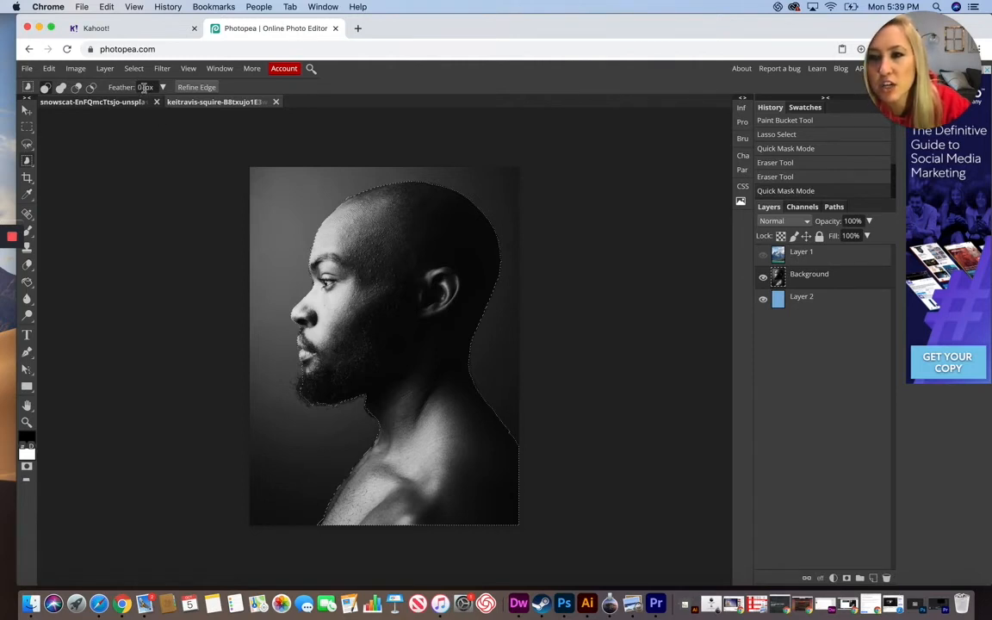
{"action": "left_click", "coordinate": [145, 87]}
{"action": "type", "text": "2"}
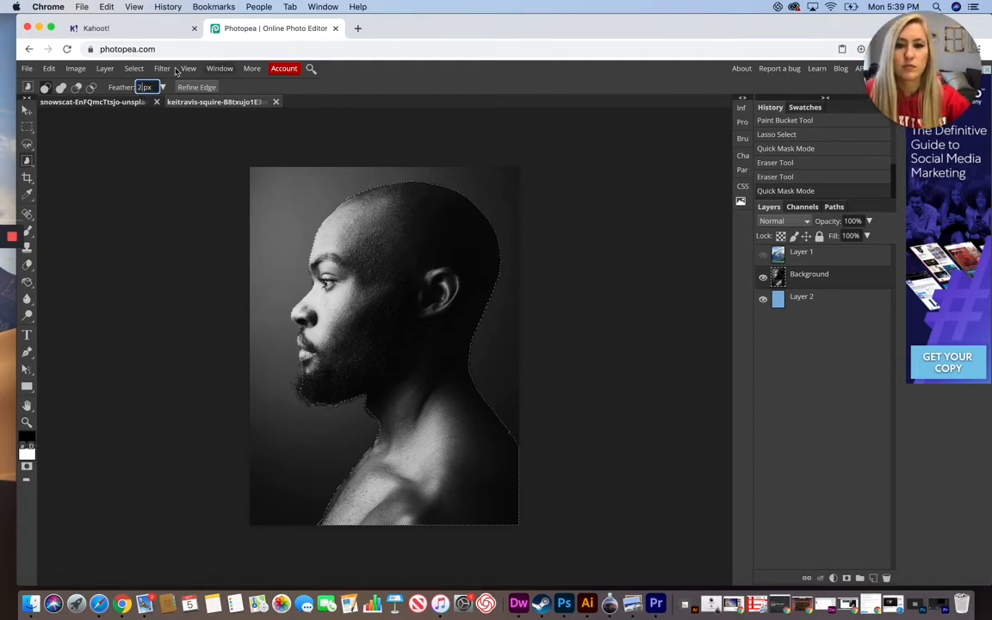
{"action": "left_click", "coordinate": [131, 69]}
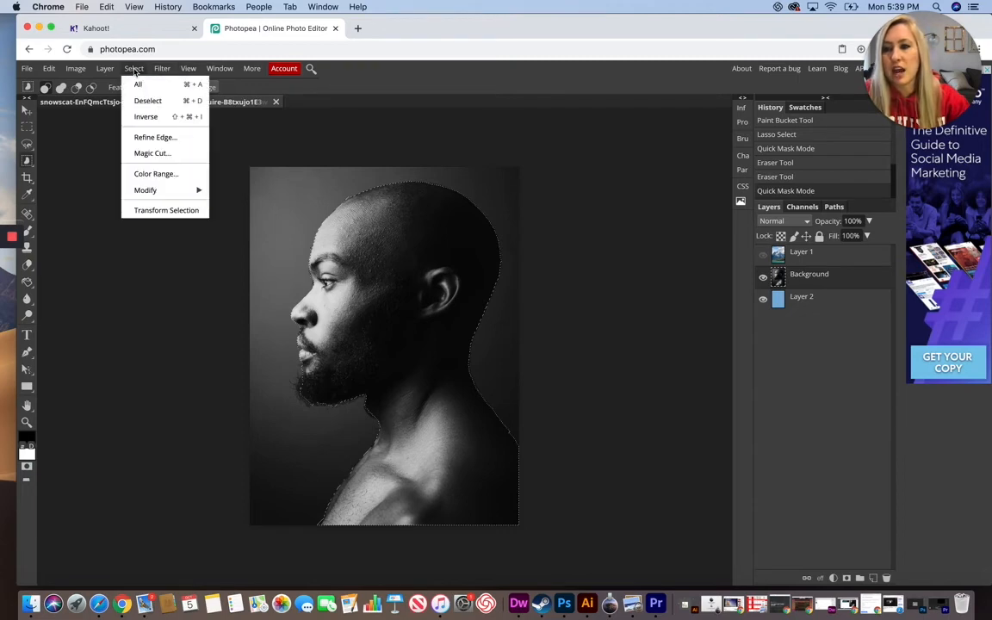
{"action": "left_click", "coordinate": [142, 115]}
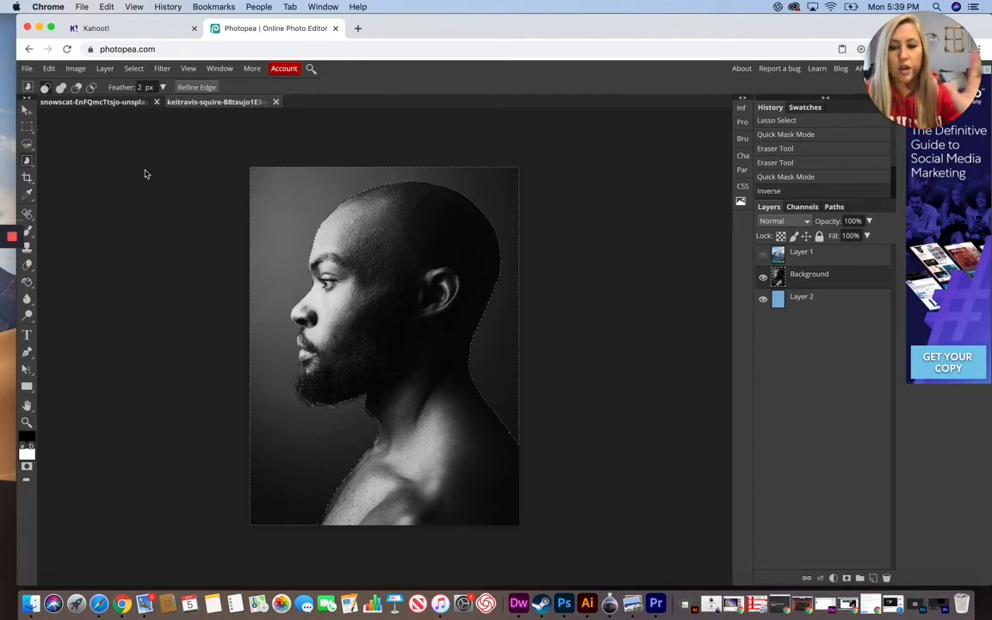
{"action": "key", "text": "Delete"}
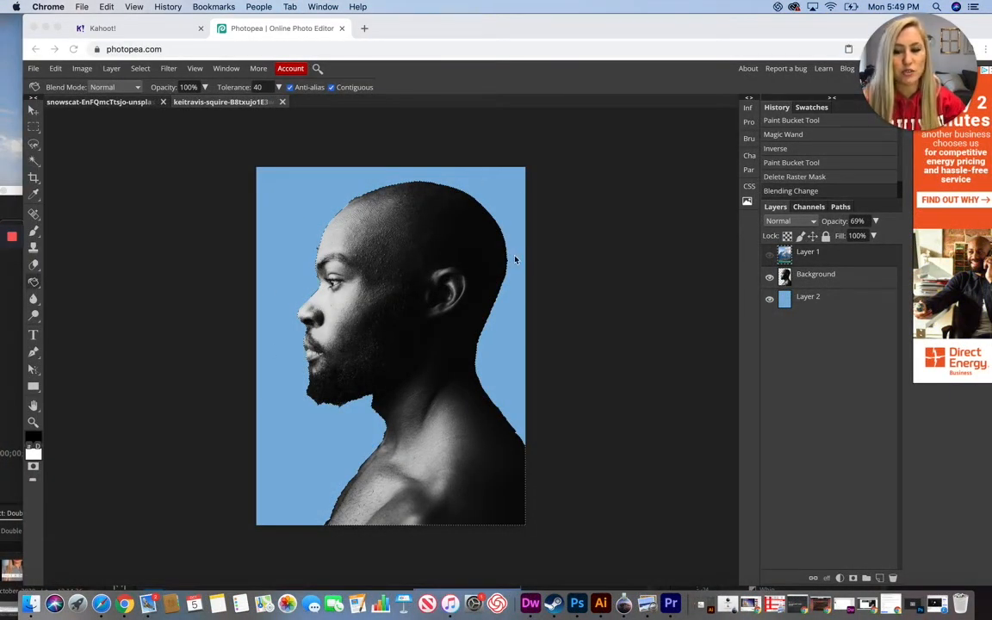
- Show the mountain layer, set its blend mode to Lighten and mask it to the selected silhouette
{"action": "left_click", "coordinate": [769, 256]}
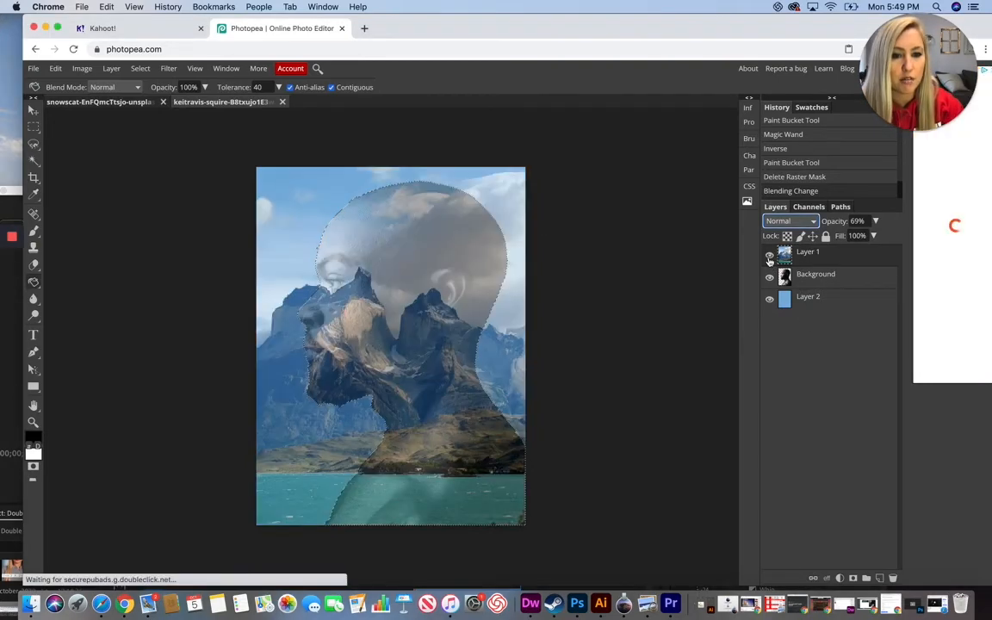
{"action": "left_click", "coordinate": [801, 222]}
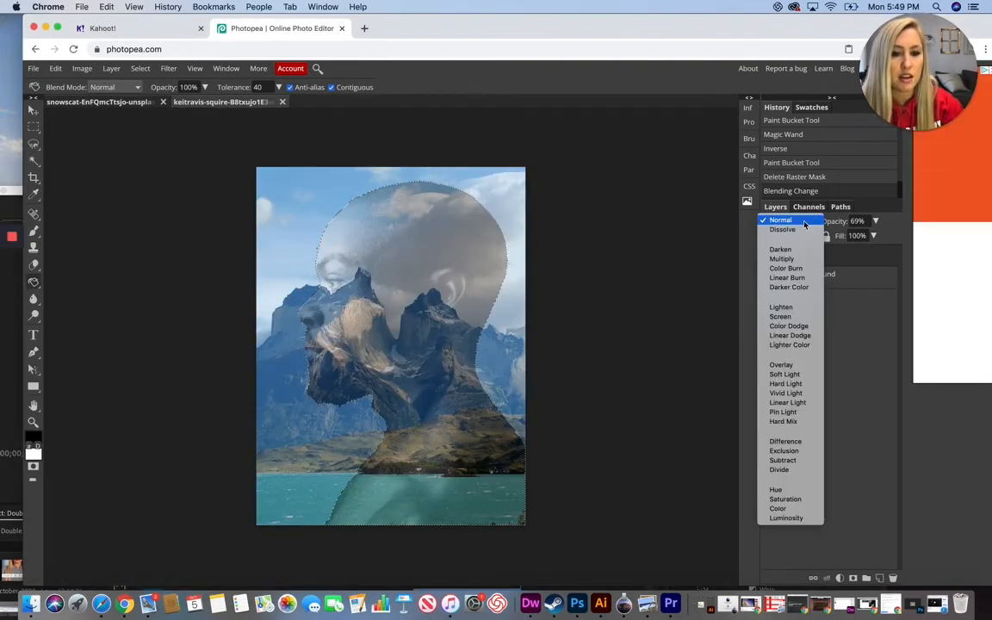
{"action": "left_click", "coordinate": [784, 307]}
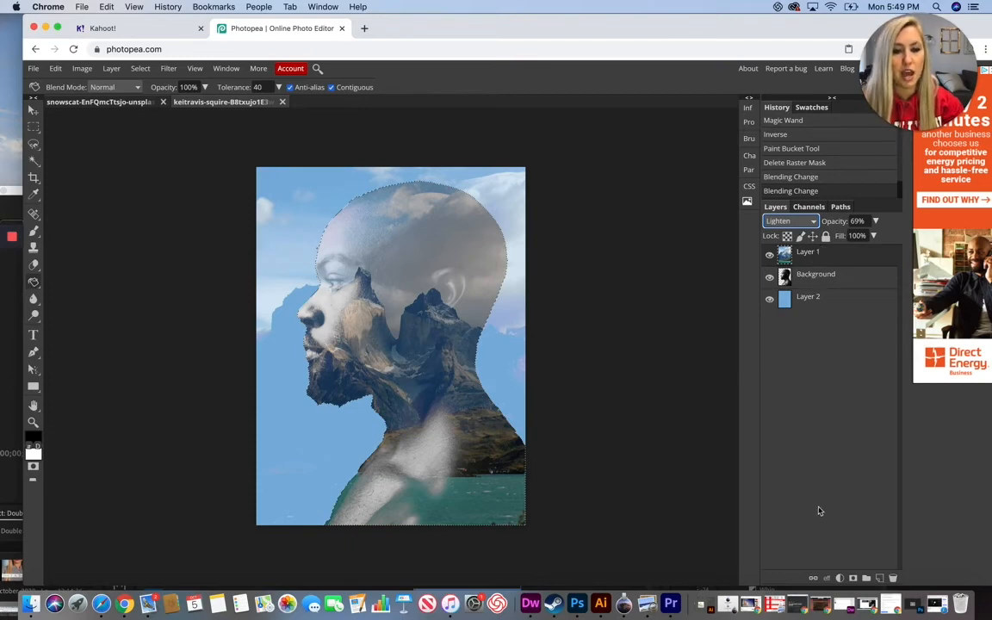
{"action": "left_click", "coordinate": [852, 578]}
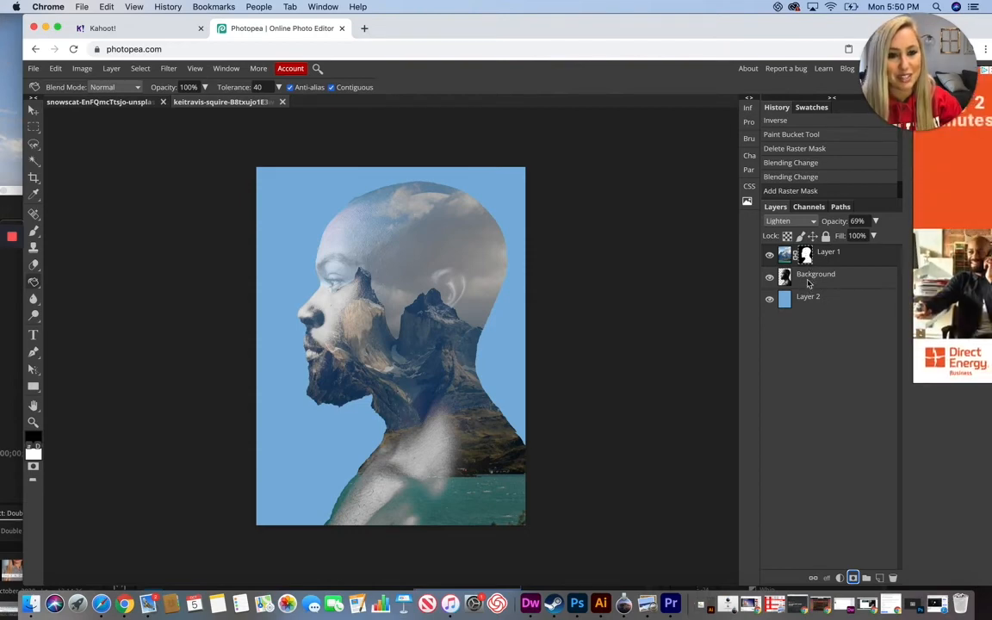
{"action": "left_click", "coordinate": [807, 277]}
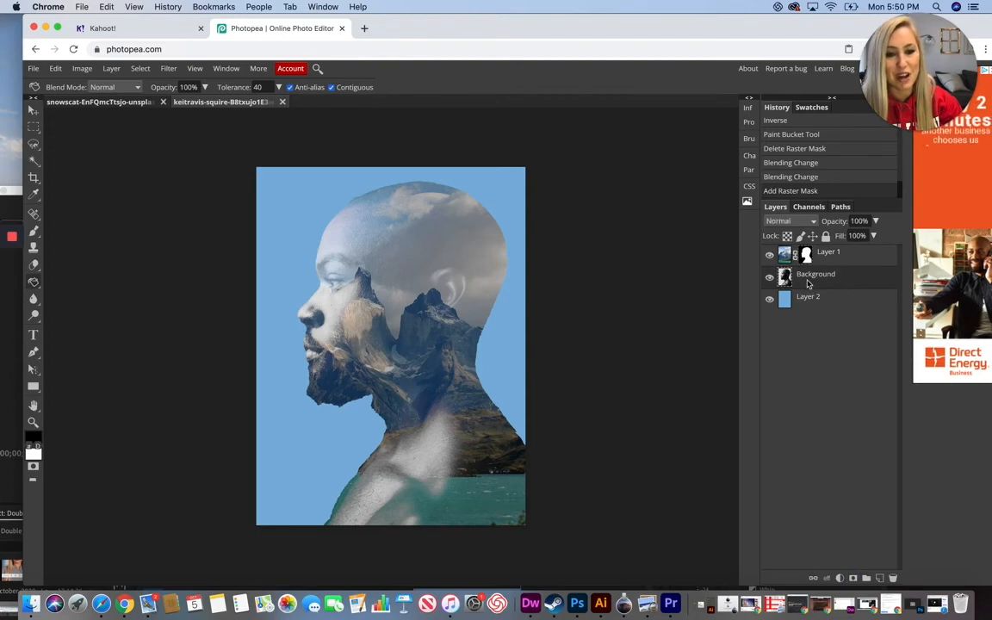
{"action": "left_click", "coordinate": [33, 160]}
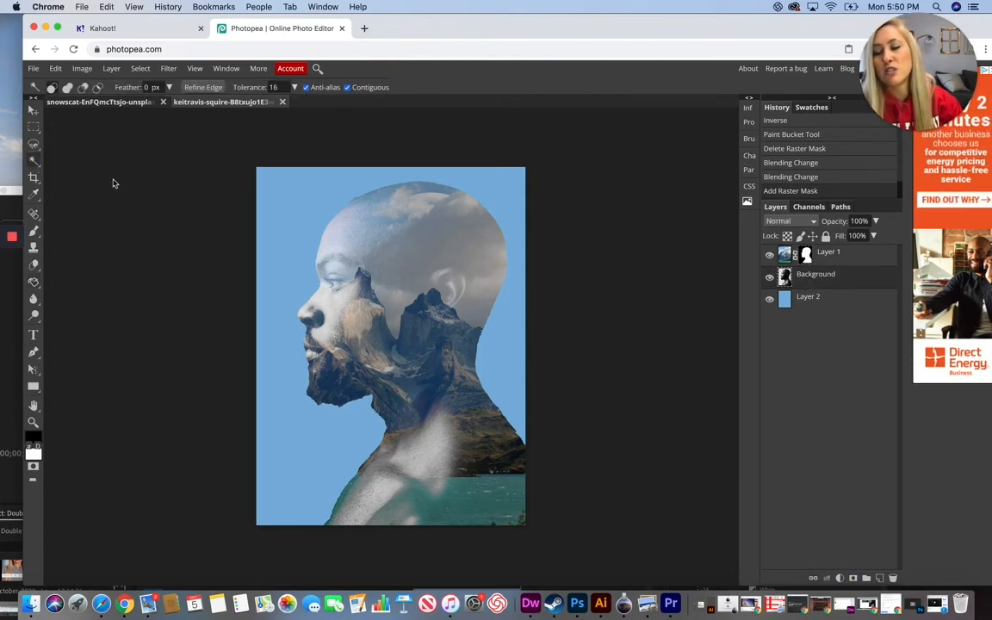
{"action": "left_click", "coordinate": [303, 209]}
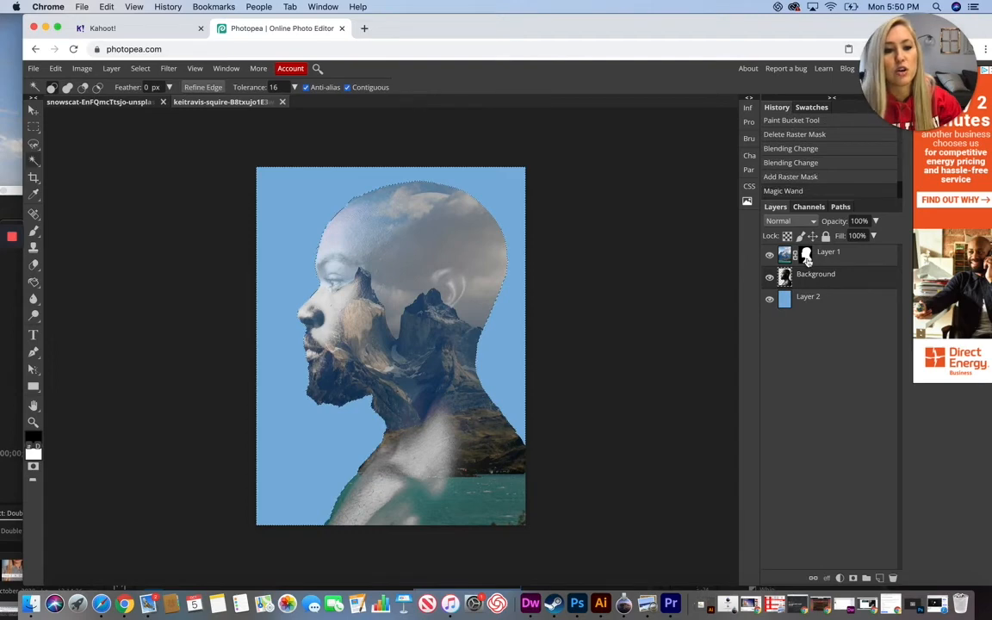
{"action": "left_click", "coordinate": [806, 257]}
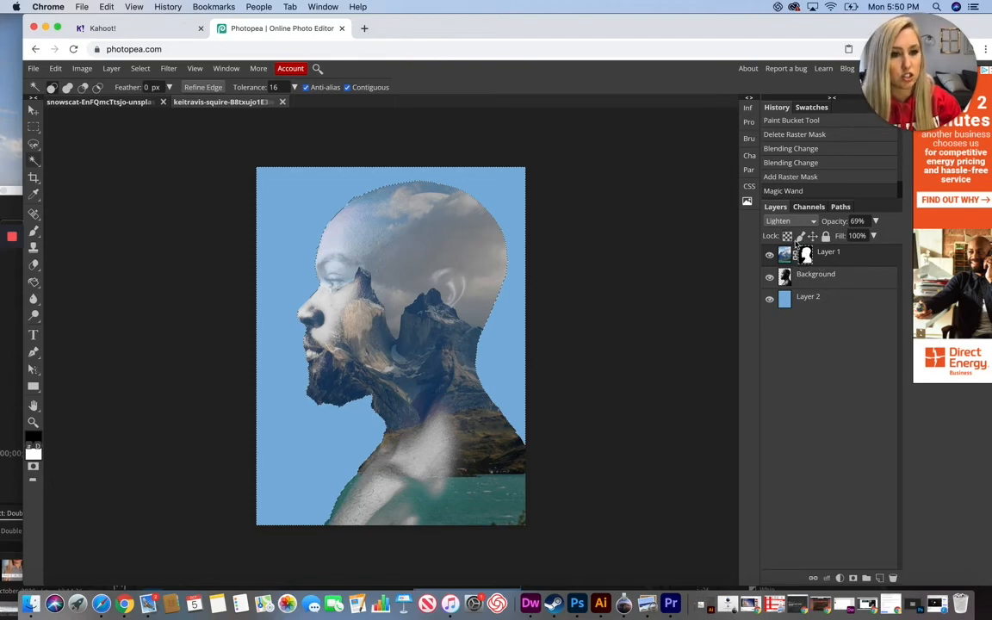
{"action": "left_click", "coordinate": [34, 129]}
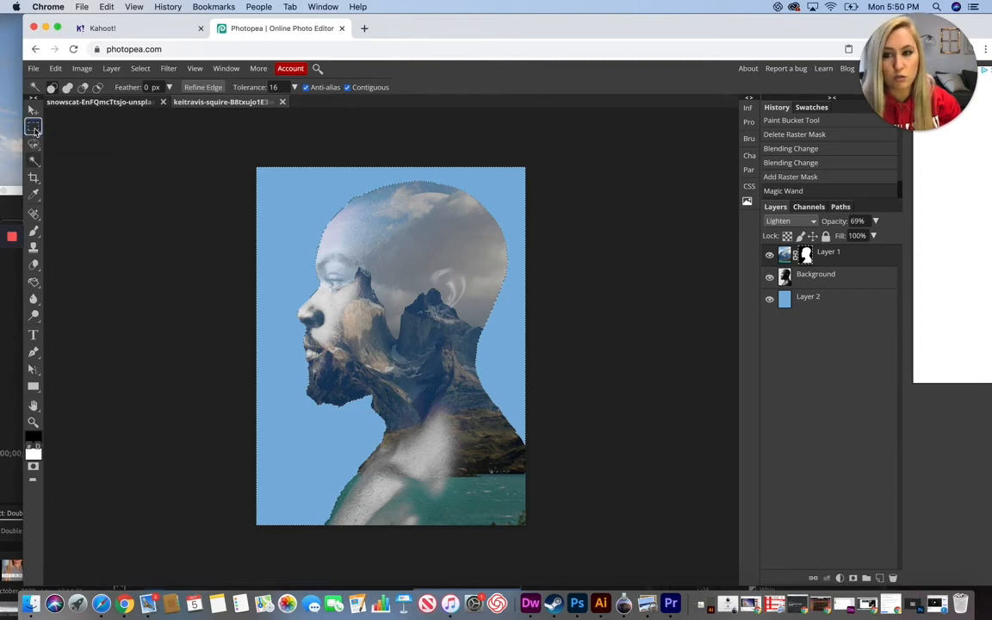
{"action": "left_click", "coordinate": [283, 214]}
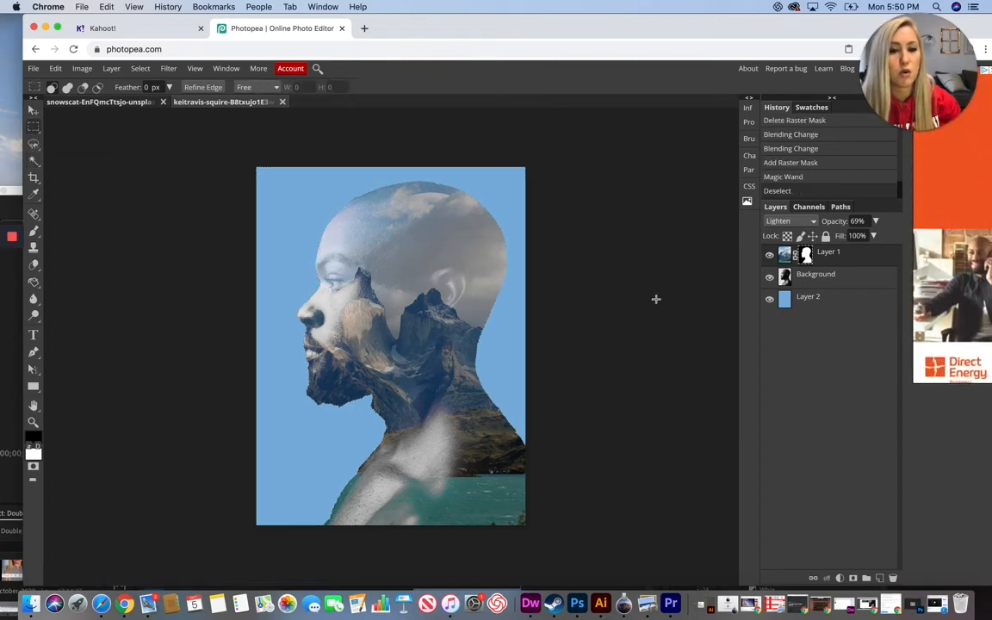
- Set the Brush tool to 30% opacity with a larger soft tip for retouching the mountain layer's mask
{"action": "left_click", "coordinate": [33, 230]}
{"action": "left_click", "coordinate": [241, 87]}
{"action": "left_click_drag", "start_coordinate": [241, 89], "coordinate": [203, 109]}
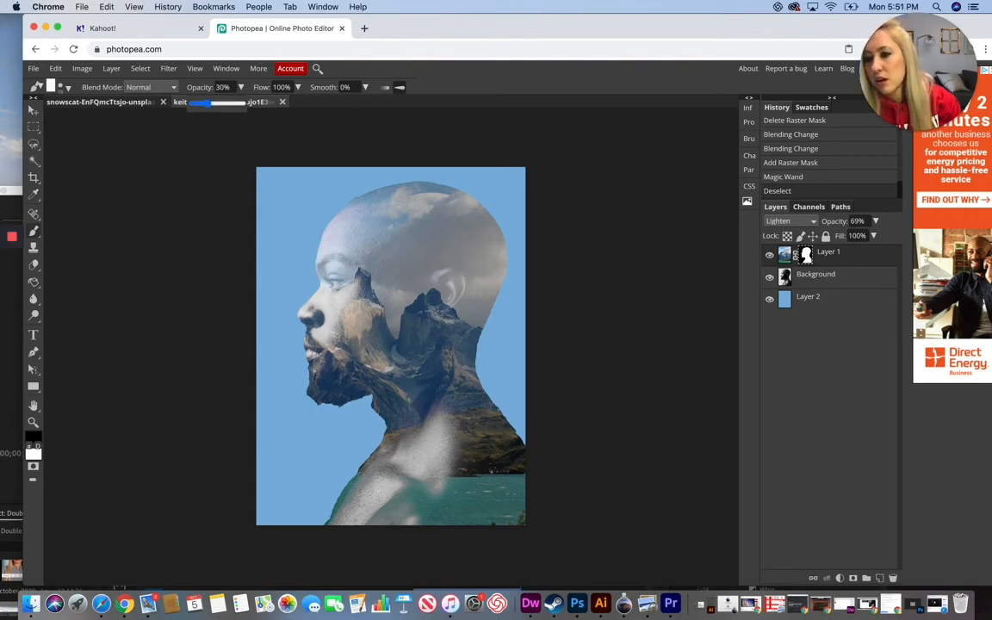
{"action": "left_click", "coordinate": [160, 88]}
{"action": "left_click", "coordinate": [72, 90]}
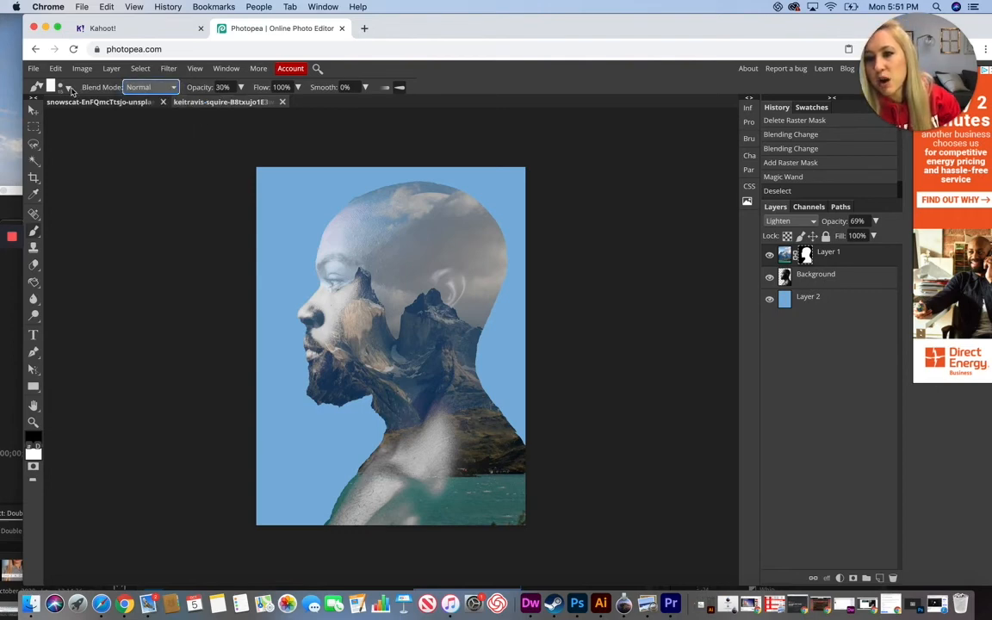
{"action": "left_click", "coordinate": [68, 89]}
{"action": "left_click_drag", "start_coordinate": [112, 140], "coordinate": [111, 144]}
{"action": "left_click", "coordinate": [461, 43]}
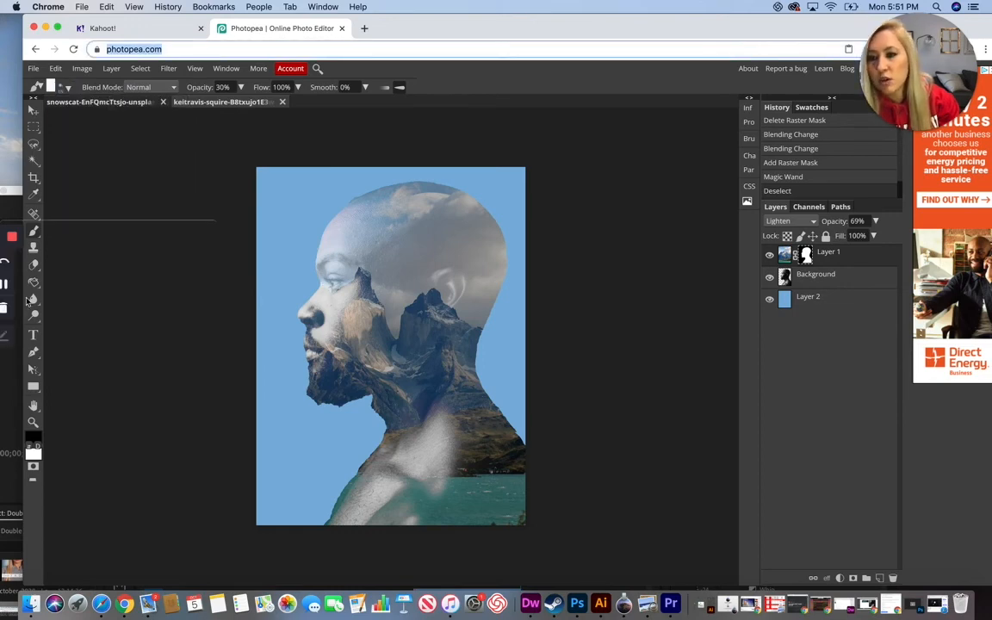
{"action": "left_click", "coordinate": [34, 233]}
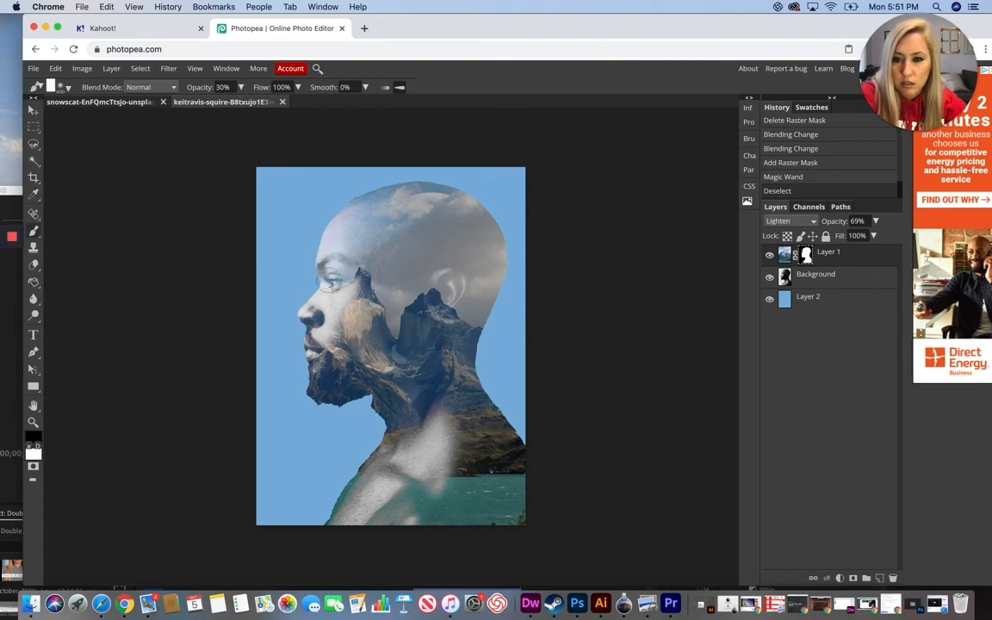
- Paint black on the mountain layer's mask over the man's eye, nose, mouth and beard to bring back the portrait
{"action": "left_click", "coordinate": [334, 280]}
{"action": "left_click", "coordinate": [337, 276]}
{"action": "left_click", "coordinate": [344, 276]}
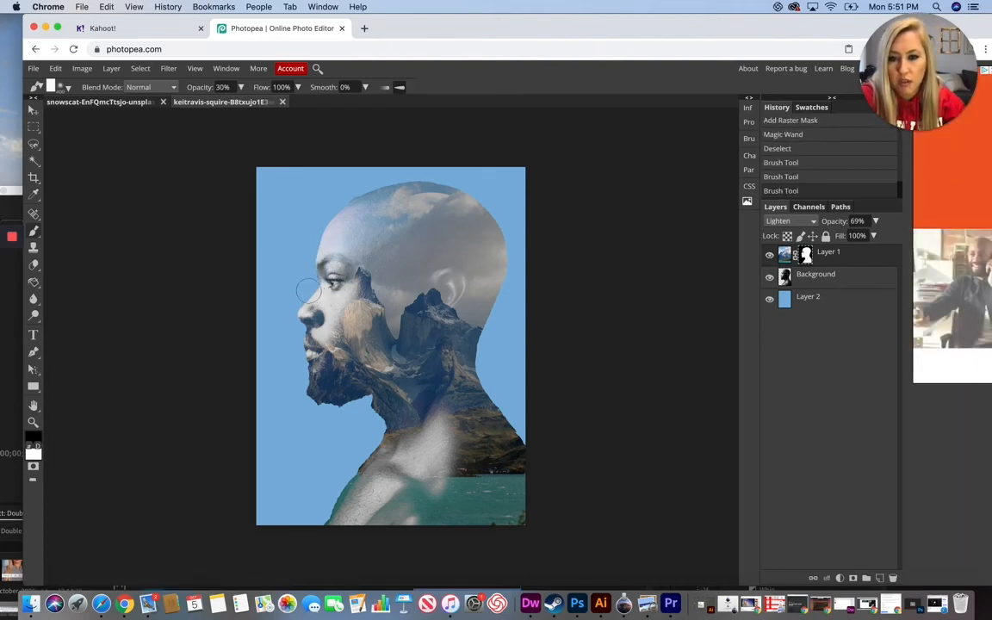
{"action": "left_click", "coordinate": [297, 330]}
{"action": "left_click", "coordinate": [301, 327]}
{"action": "left_click", "coordinate": [305, 324]}
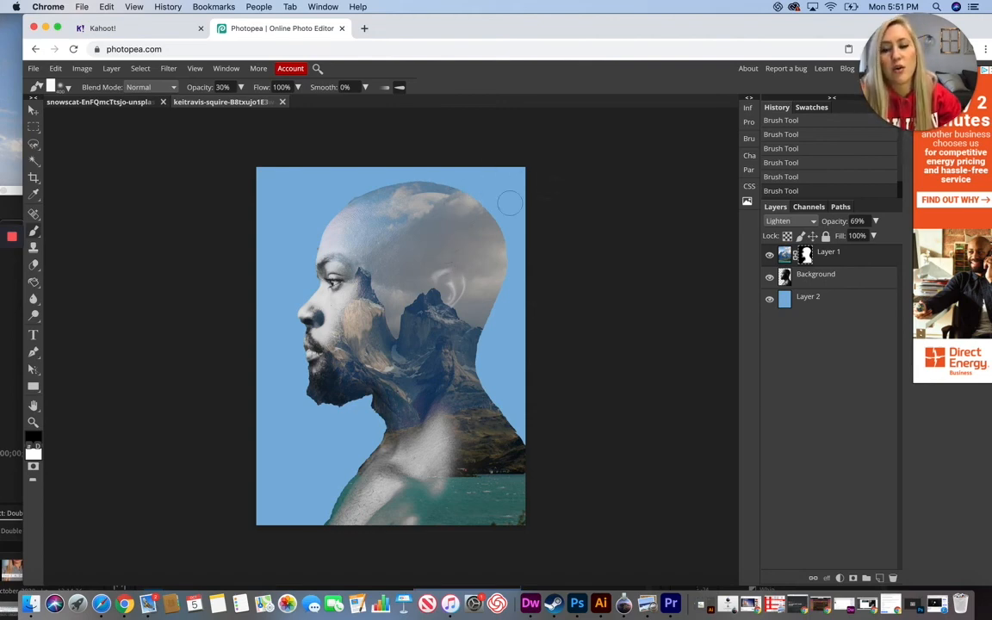
- Paint white on the mountain layer's mask behind the man's head to reveal sky, raising the brush opacity to 91%
{"action": "left_click", "coordinate": [32, 448]}
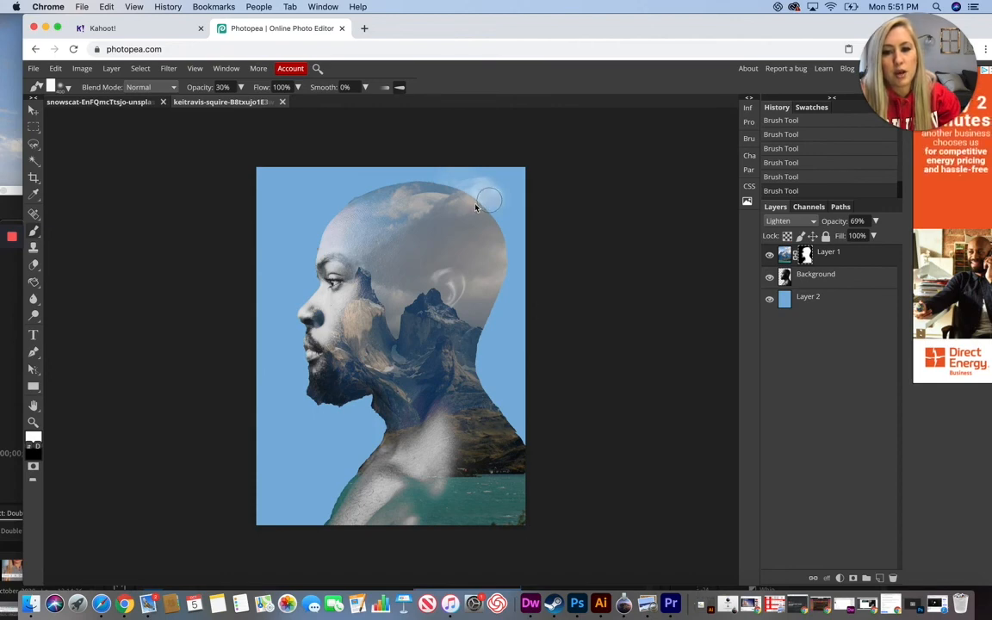
{"action": "mouse_move", "coordinate": [475, 207]}
{"action": "left_mouse_down"}
{"action": "mouse_move", "coordinate": [533, 187]}
{"action": "mouse_move", "coordinate": [485, 176]}
{"action": "mouse_move", "coordinate": [467, 204]}
{"action": "left_mouse_up"}
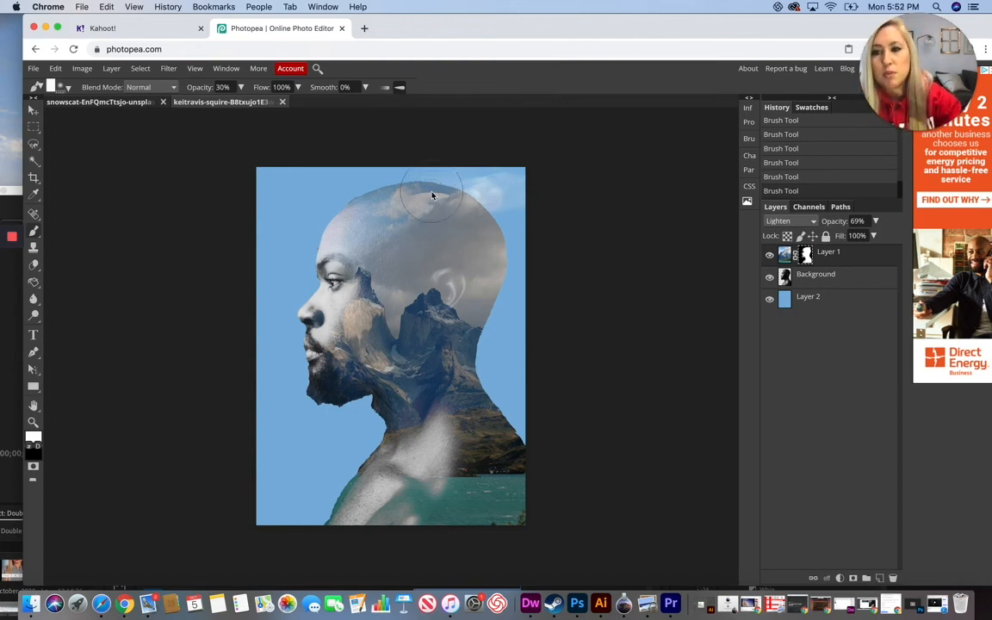
{"action": "left_click_drag", "start_coordinate": [448, 204], "coordinate": [447, 206]}
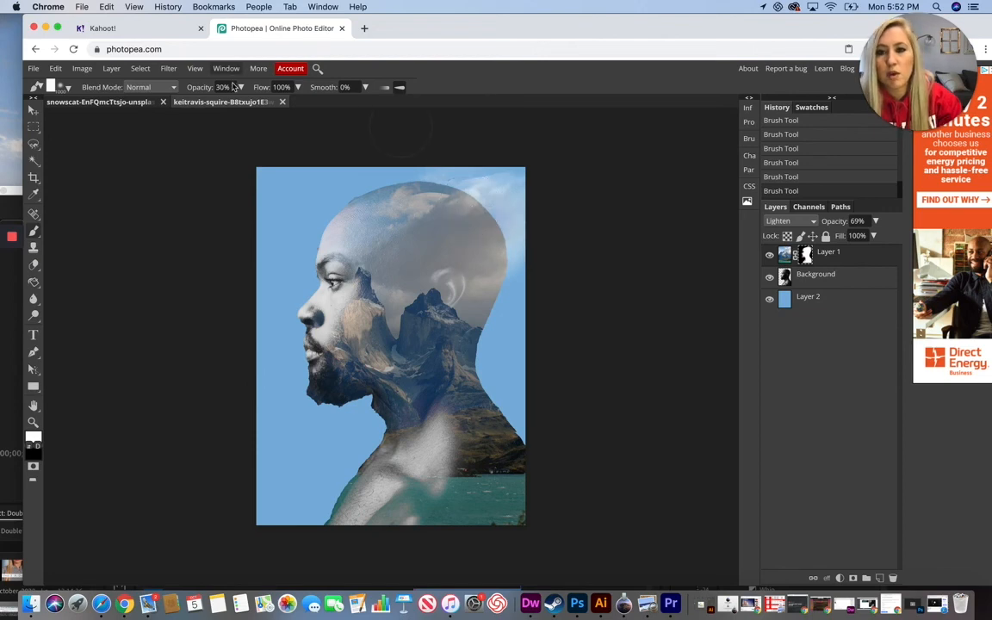
{"action": "mouse_move", "coordinate": [240, 87]}
{"action": "left_mouse_down"}
{"action": "mouse_move", "coordinate": [217, 96]}
{"action": "mouse_move", "coordinate": [248, 110]}
{"action": "left_mouse_up"}
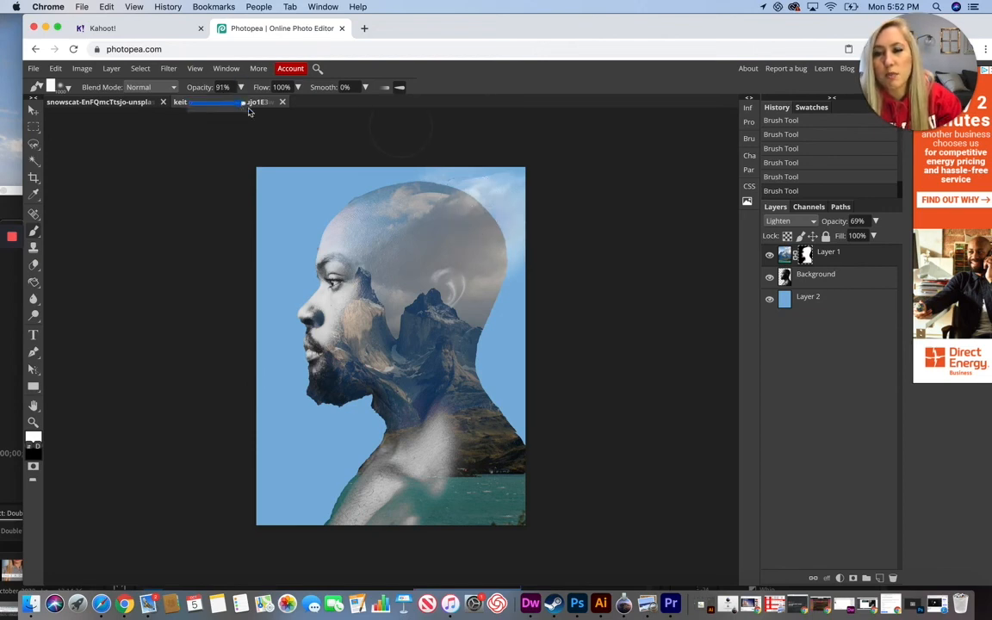
{"action": "left_click", "coordinate": [482, 215]}
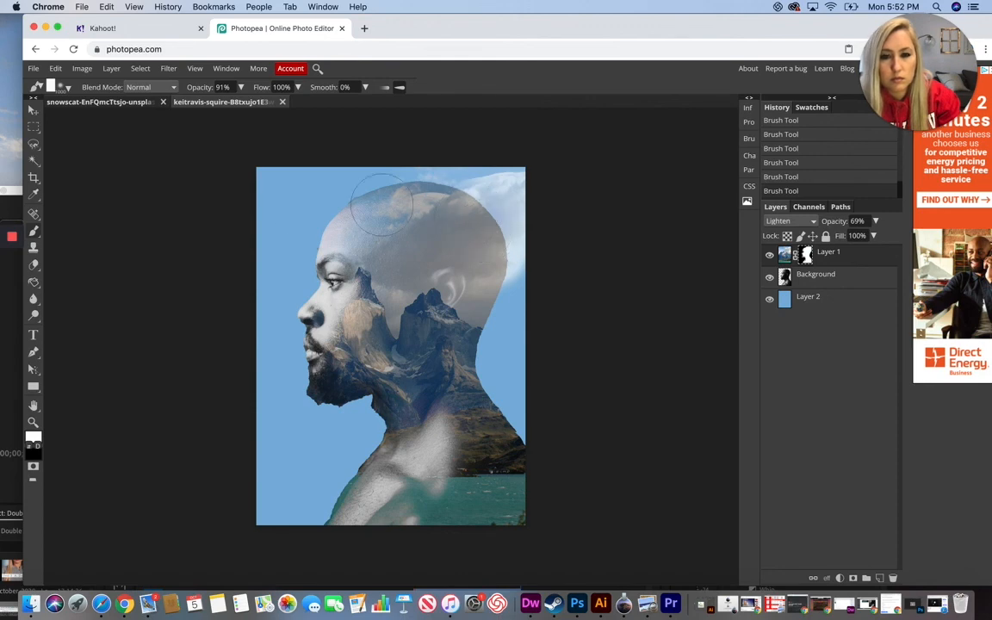
{"action": "mouse_move", "coordinate": [11, 258]}
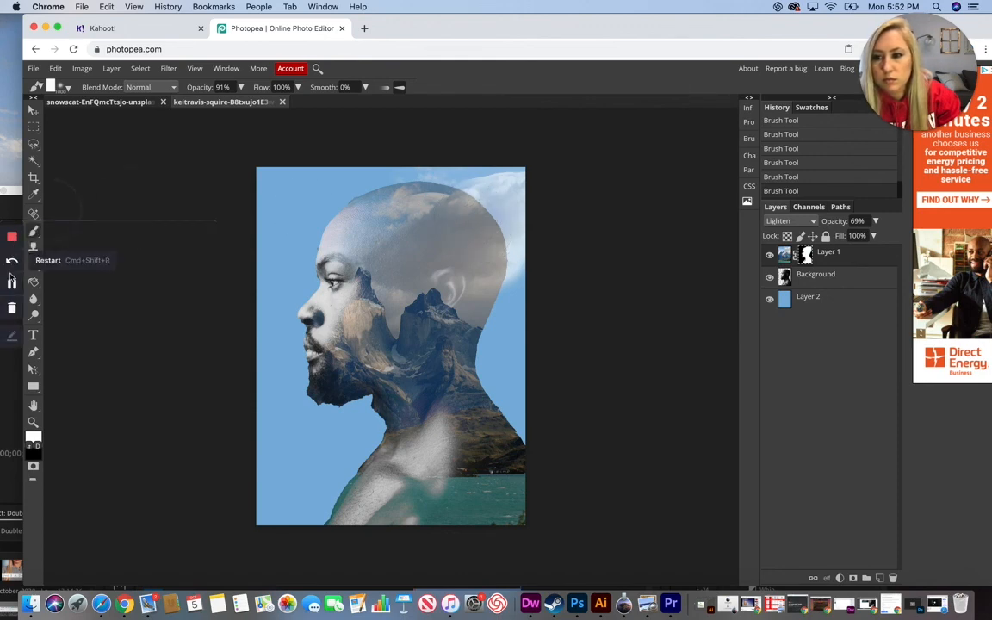
{"action": "left_click", "coordinate": [12, 284]}
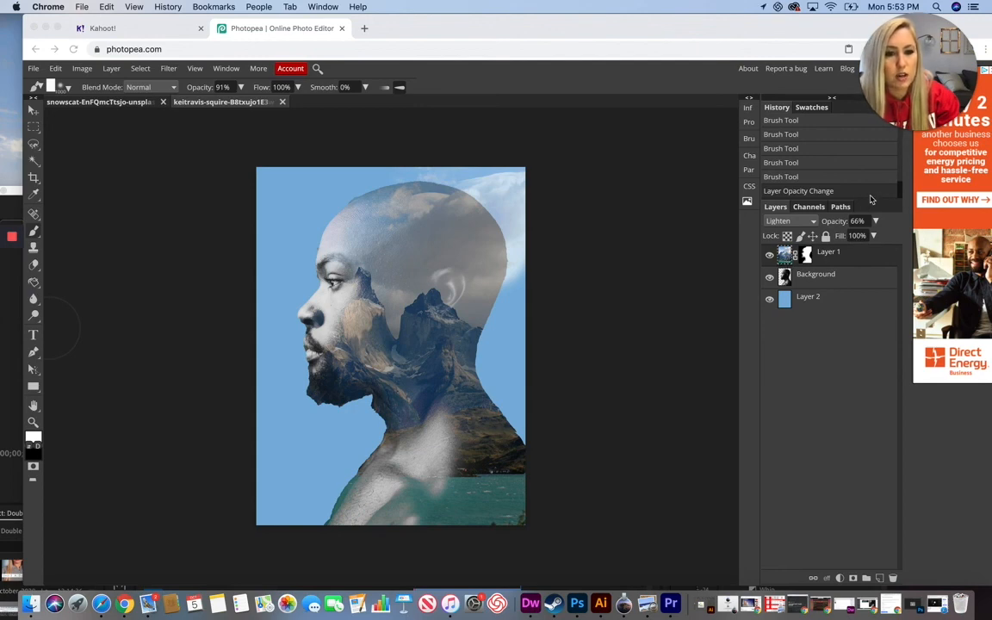
- Set the mountain layer's opacity to 100%
{"action": "left_click", "coordinate": [874, 220]}
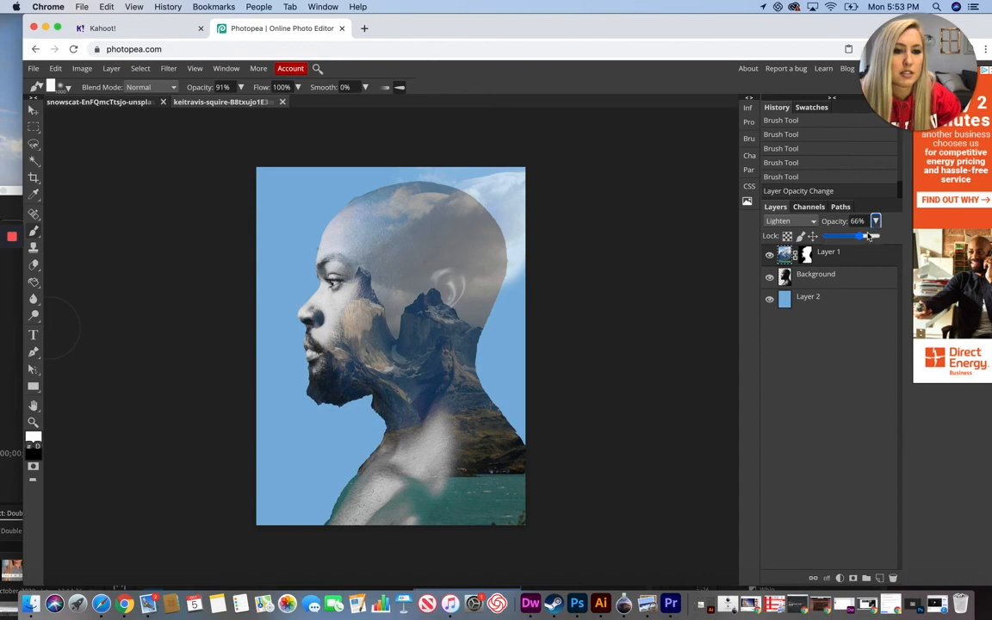
{"action": "mouse_move", "coordinate": [868, 236]}
{"action": "left_mouse_down"}
{"action": "mouse_move", "coordinate": [887, 237]}
{"action": "mouse_move", "coordinate": [877, 238]}
{"action": "left_mouse_up"}
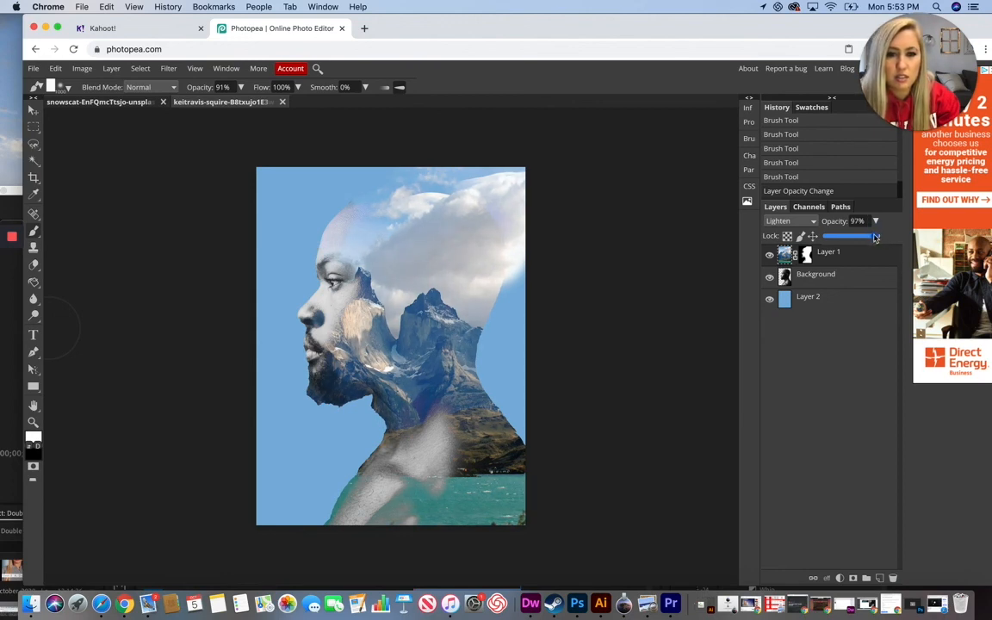
{"action": "left_click_drag", "start_coordinate": [875, 236], "coordinate": [886, 236]}
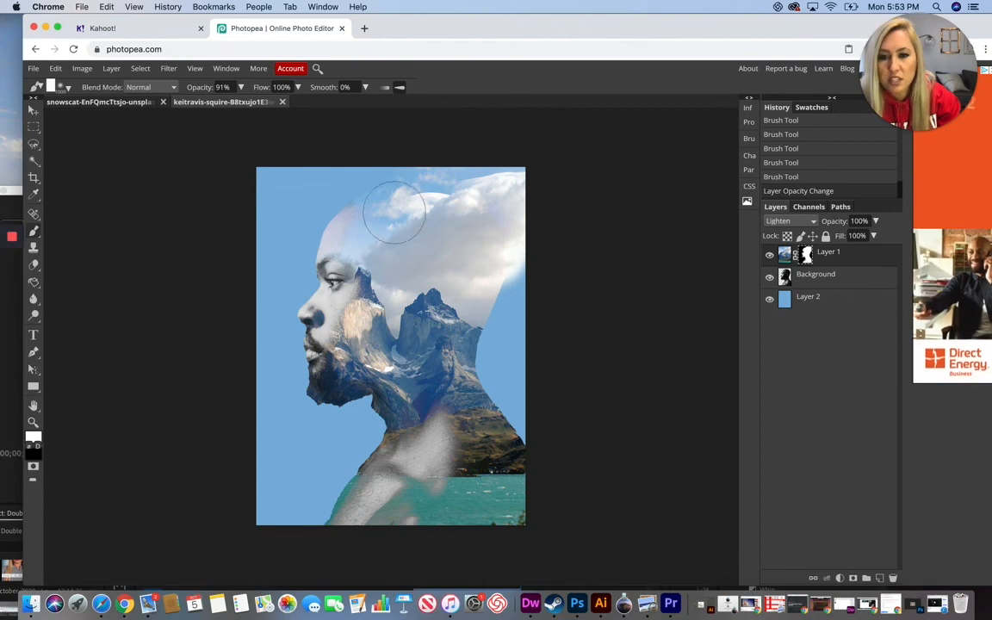
- Paint white on the mountain layer's mask above and behind the man's head to extend the clouds past the silhouette
{"action": "left_click_drag", "start_coordinate": [391, 192], "coordinate": [354, 188]}
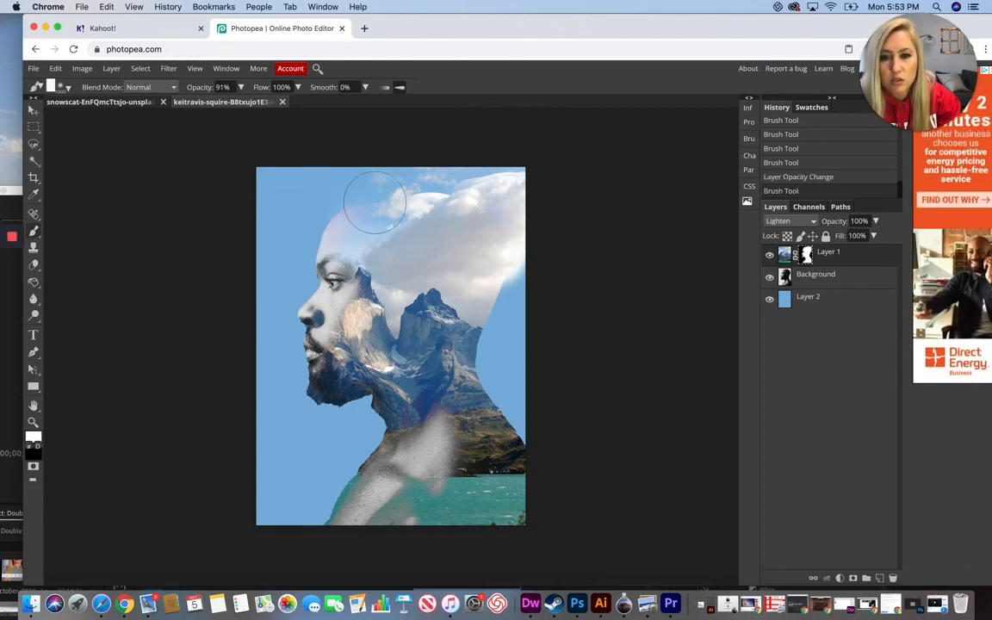
{"action": "left_click_drag", "start_coordinate": [399, 206], "coordinate": [474, 259]}
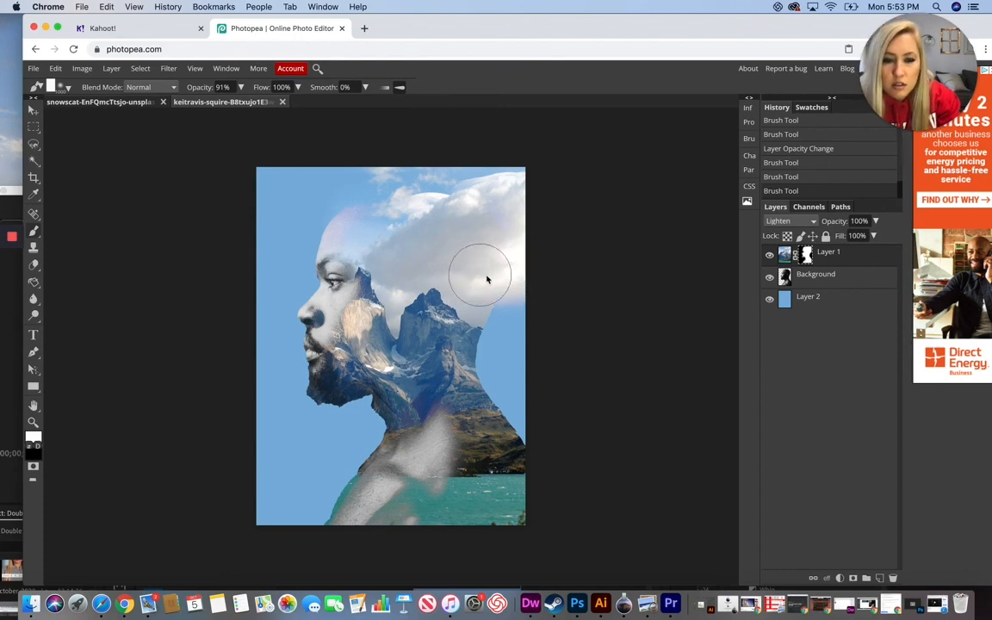
{"action": "mouse_move", "coordinate": [511, 279]}
{"action": "left_mouse_down"}
{"action": "mouse_move", "coordinate": [516, 199]}
{"action": "mouse_move", "coordinate": [505, 214]}
{"action": "mouse_move", "coordinate": [482, 216]}
{"action": "left_mouse_up"}
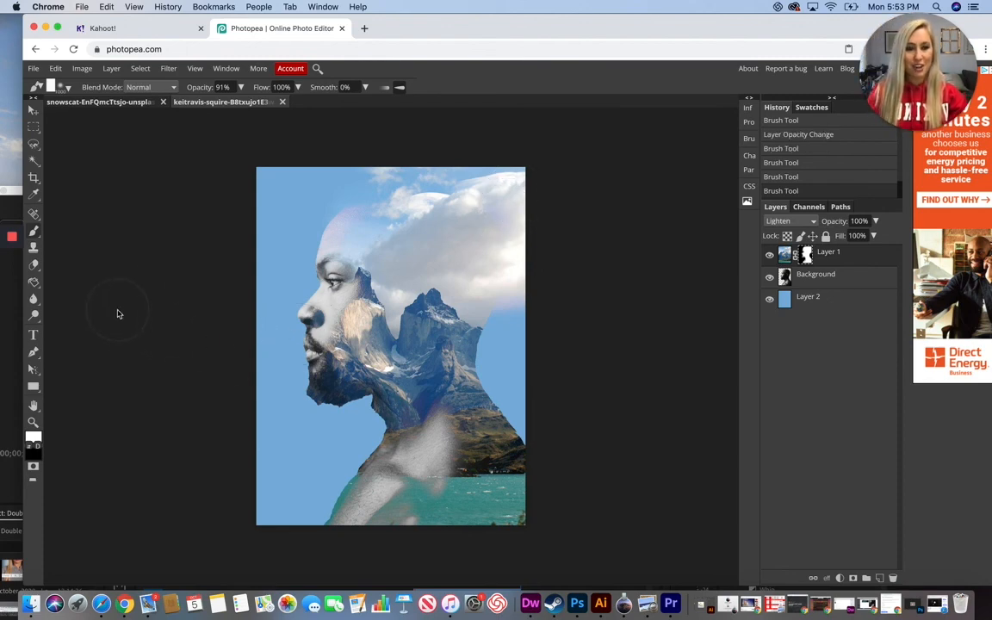
- Sharpen the man's nose and the area around it on the portrait layer with an enlarged Sharpen brush at 50% strength
{"action": "left_click", "coordinate": [814, 275]}
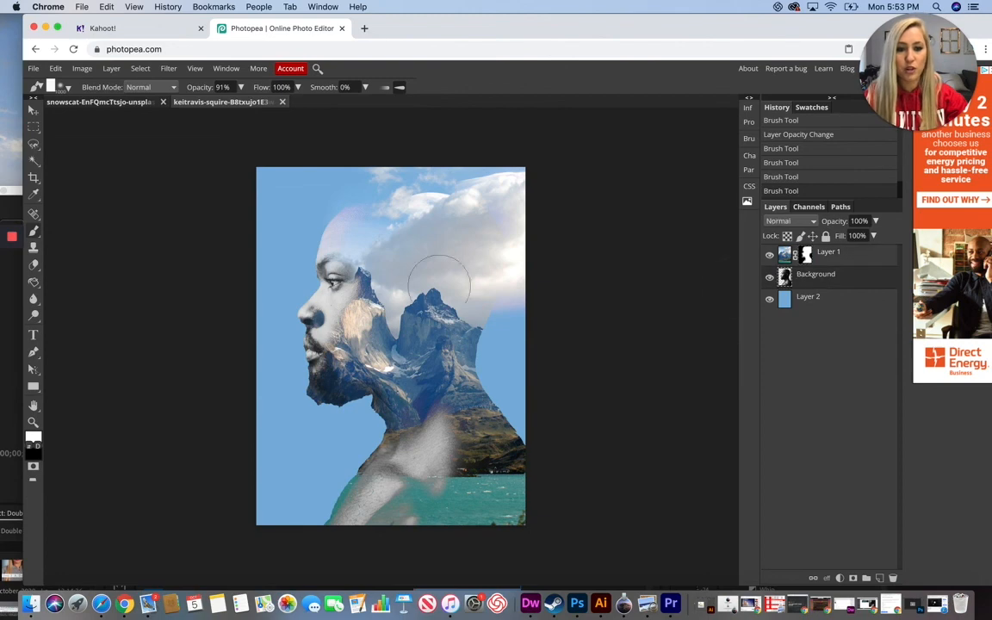
{"action": "left_click", "coordinate": [33, 315]}
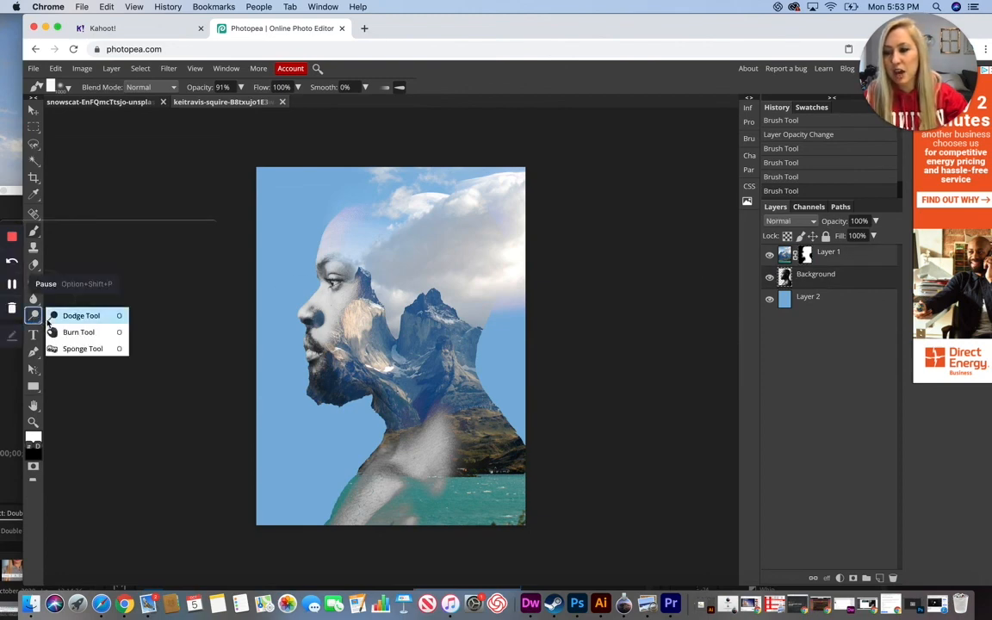
{"action": "left_click", "coordinate": [34, 299]}
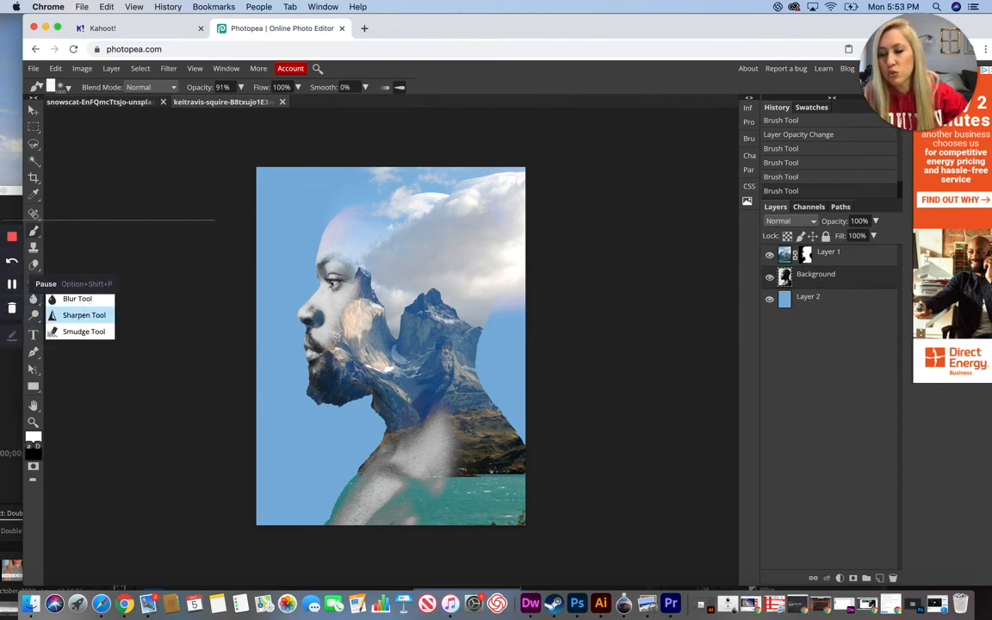
{"action": "left_click", "coordinate": [78, 315]}
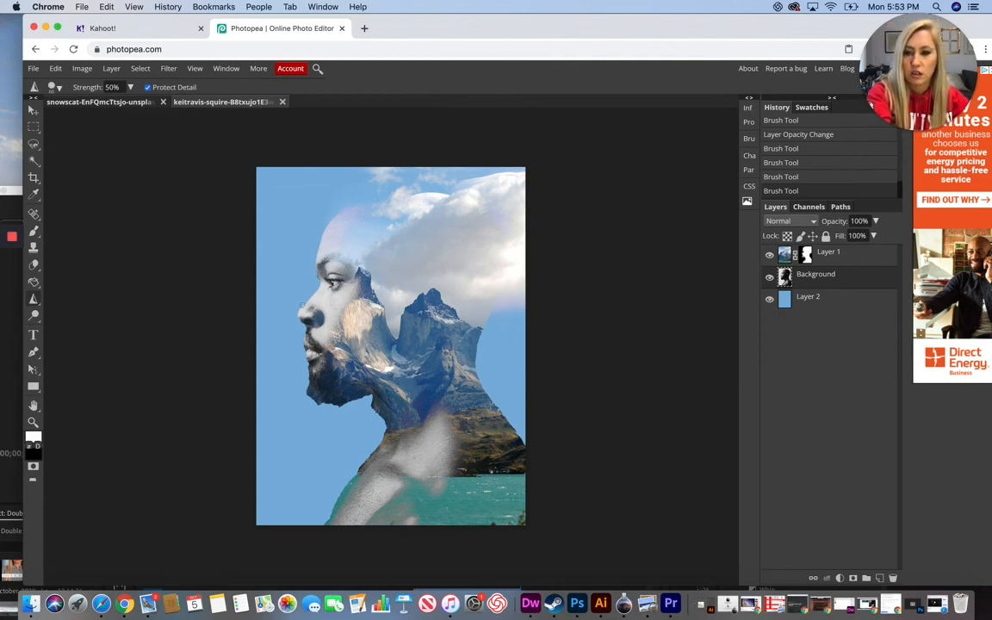
{"action": "key", "text": "]"}
{"action": "key", "text": "]"}
{"action": "key", "text": "]"}
{"action": "key", "text": "]"}
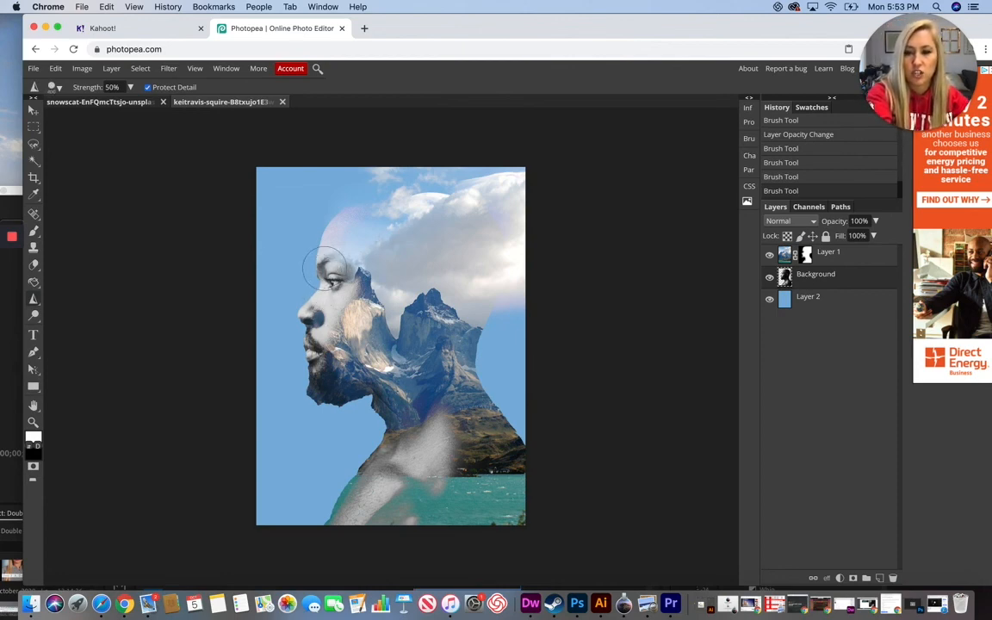
{"action": "left_click_drag", "start_coordinate": [314, 304], "coordinate": [319, 291]}
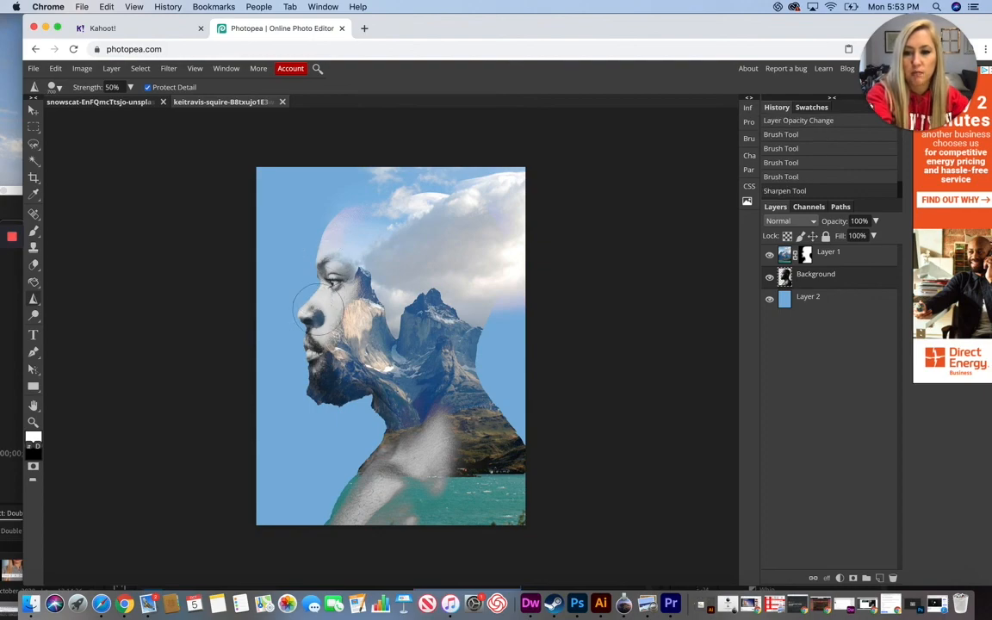